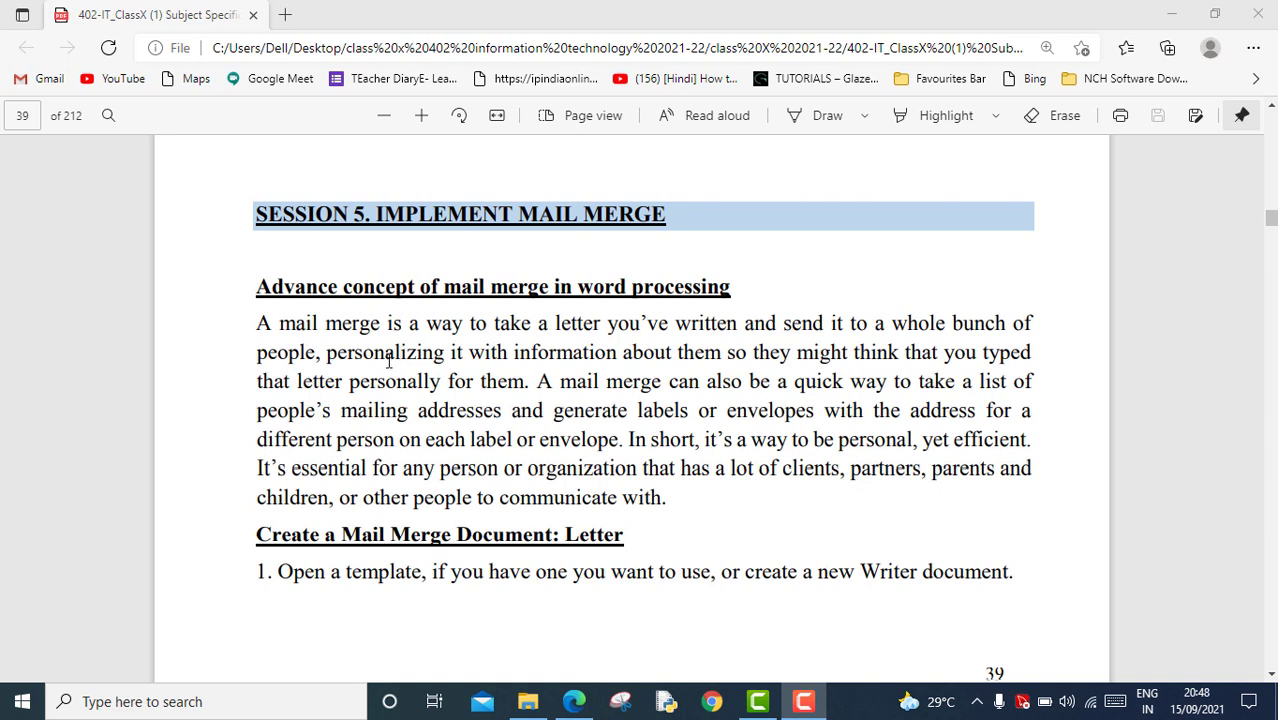
Switch from the PDF to LibreOffice and create a new Writer document.
click(1172, 14)
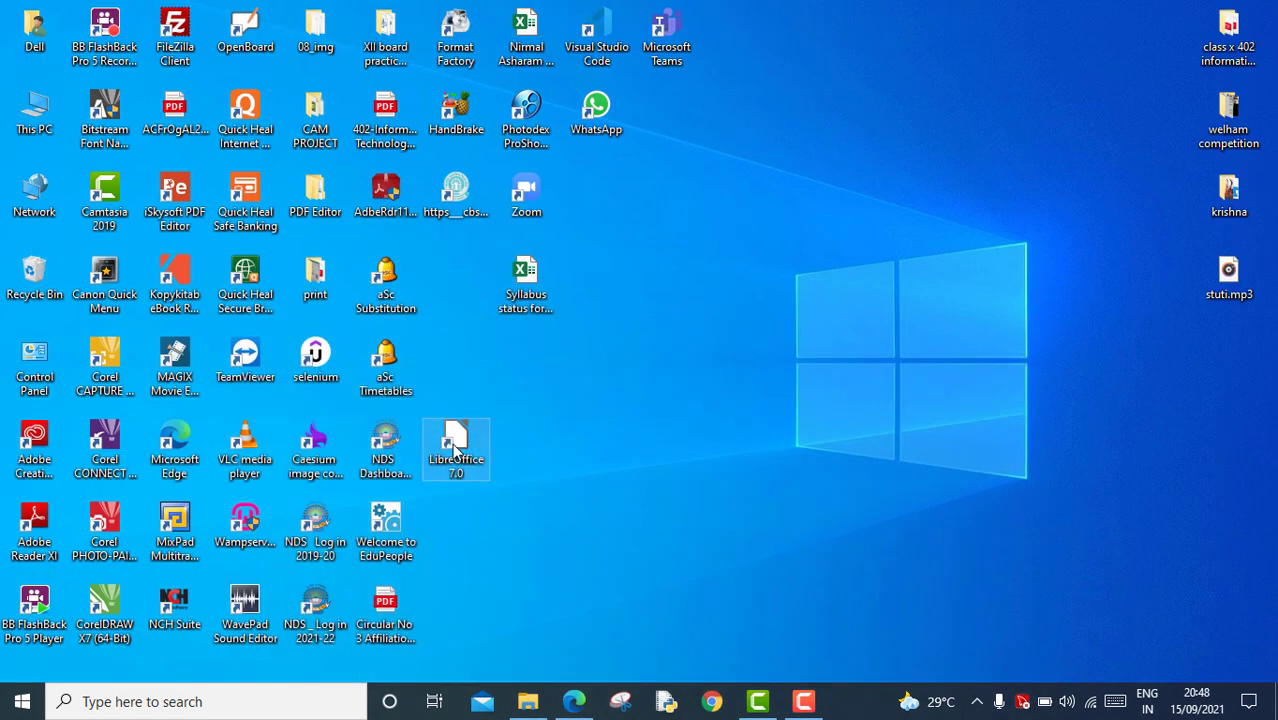
double_click(455, 447)
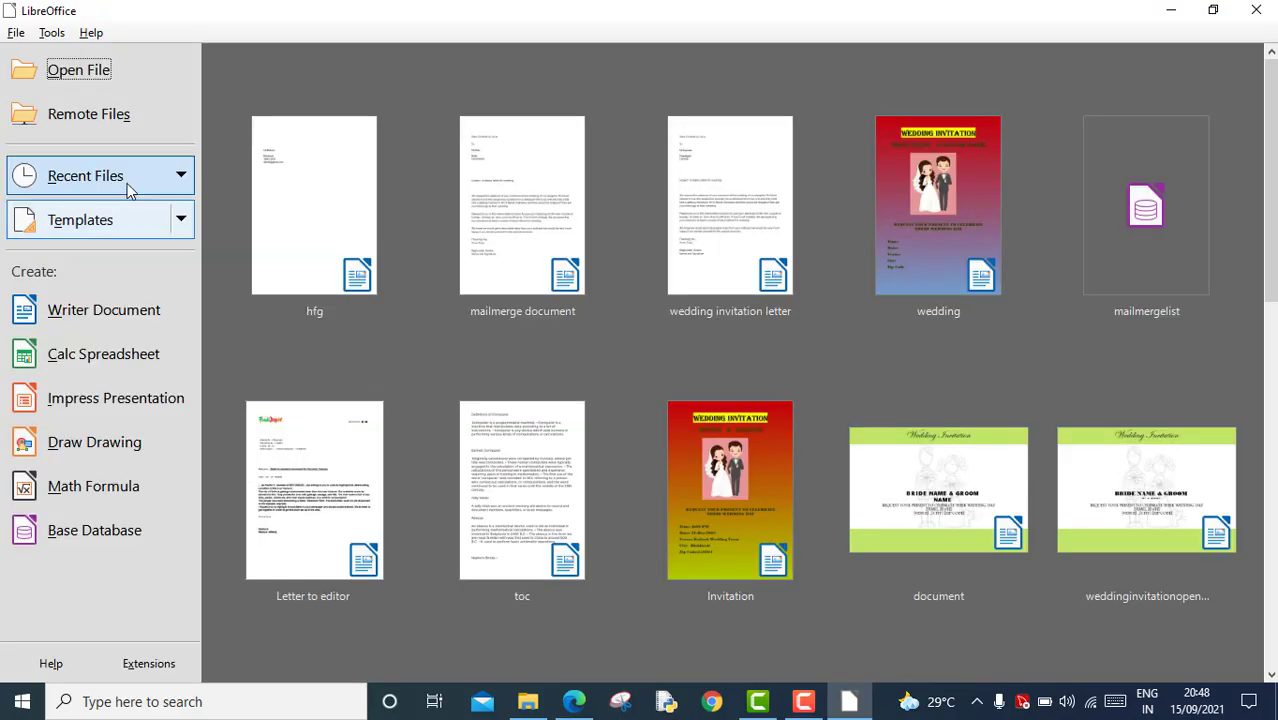
click(99, 322)
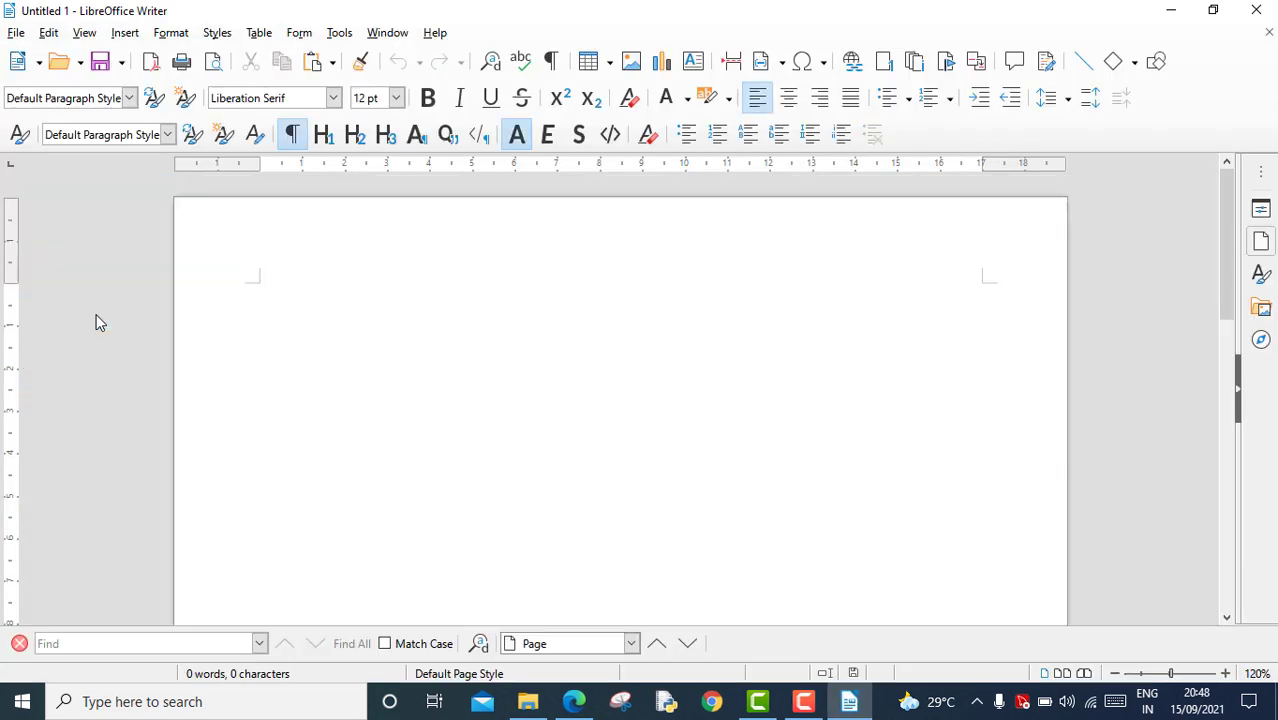
Open the file wedding invitation letter.odt from the class X 2021-22 folder.
click(16, 32)
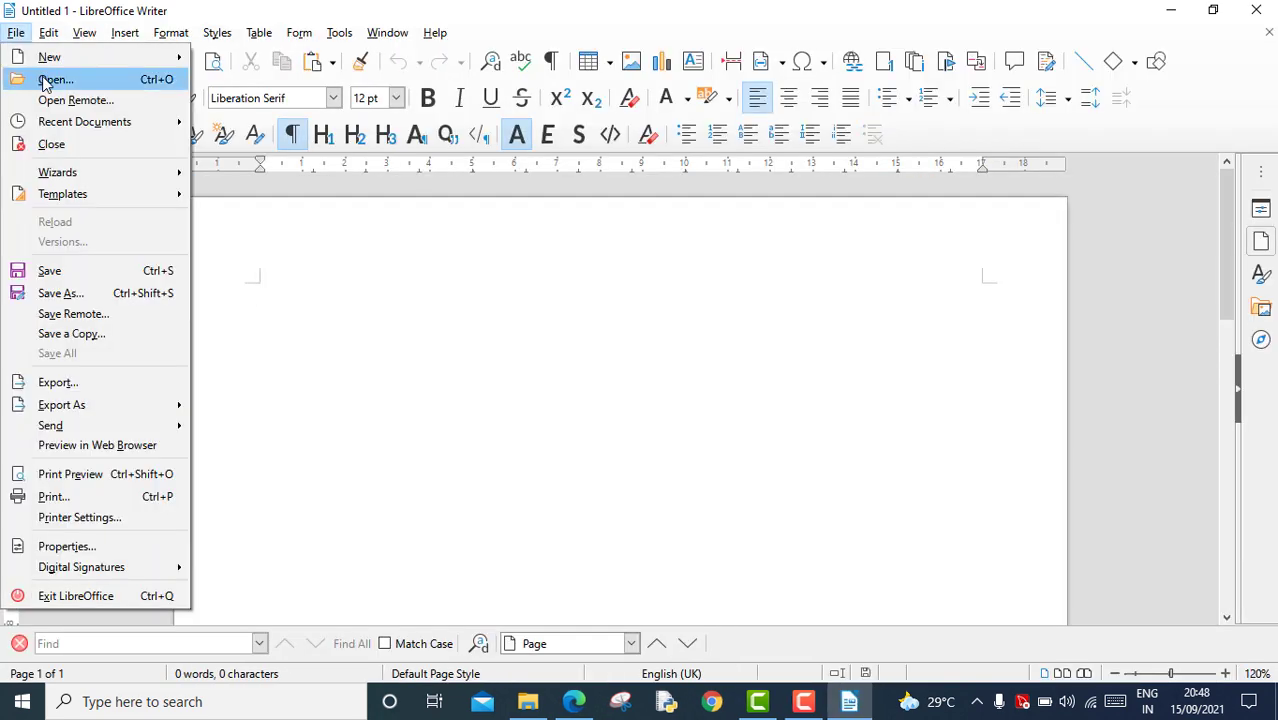
click(45, 80)
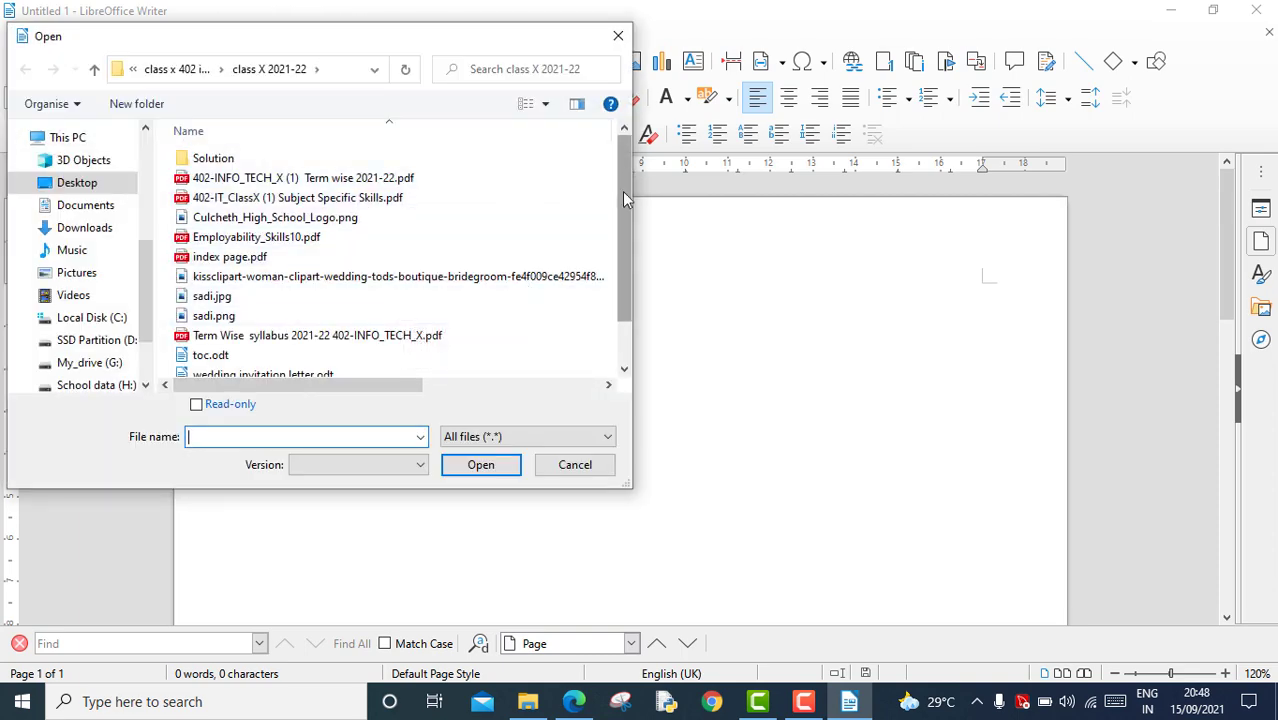
drag(622, 191, 617, 245)
click(330, 329)
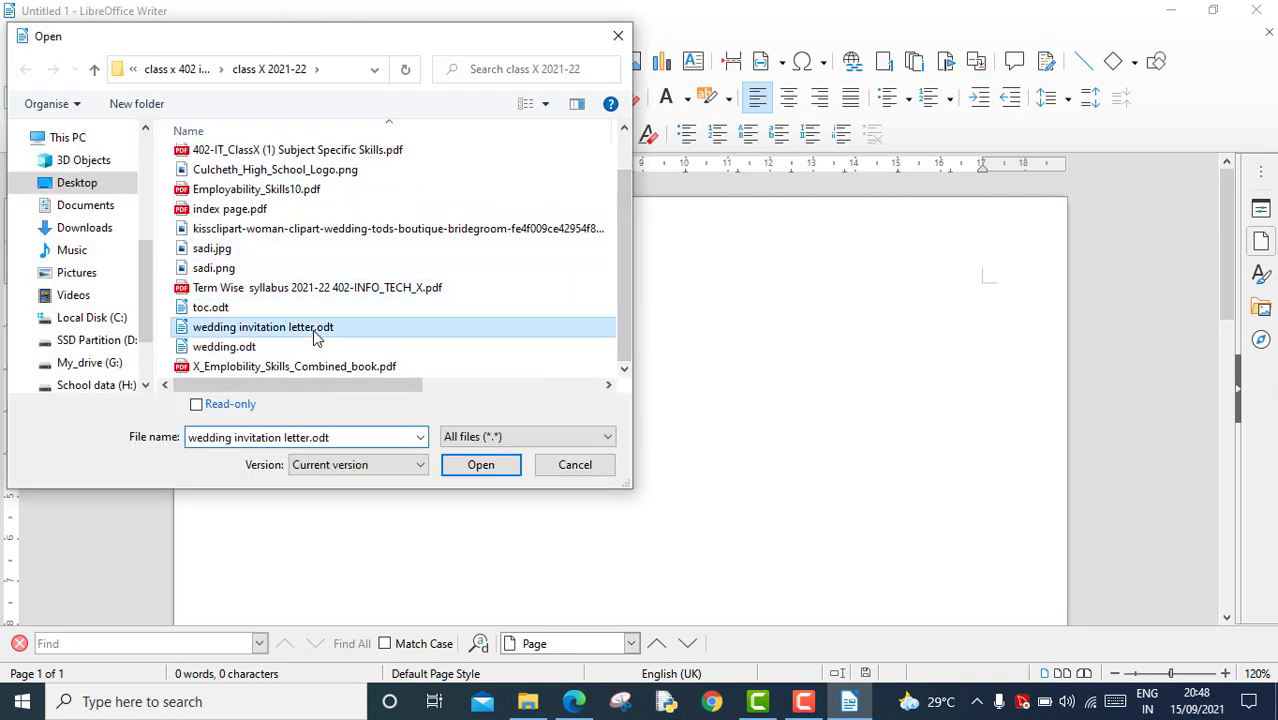
click(481, 466)
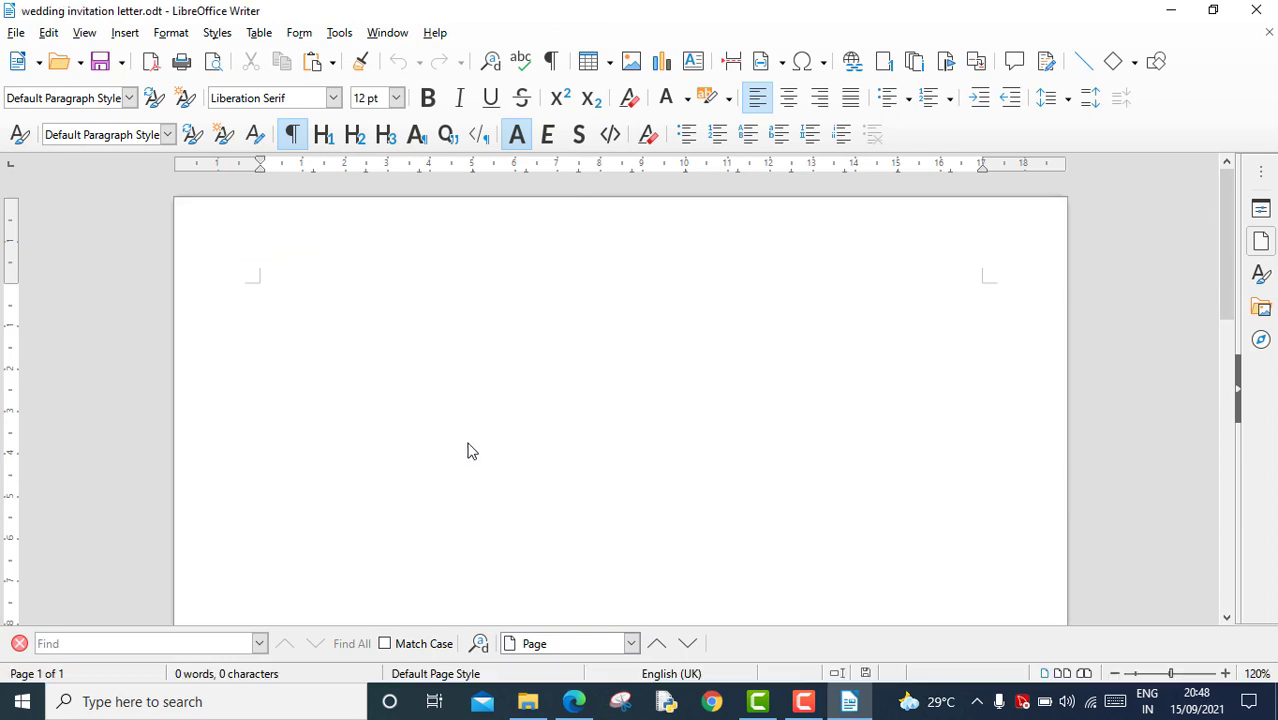
Delete the "To," line and the empty lines above the subject in the letter.
scroll(470, 447, down, 10)
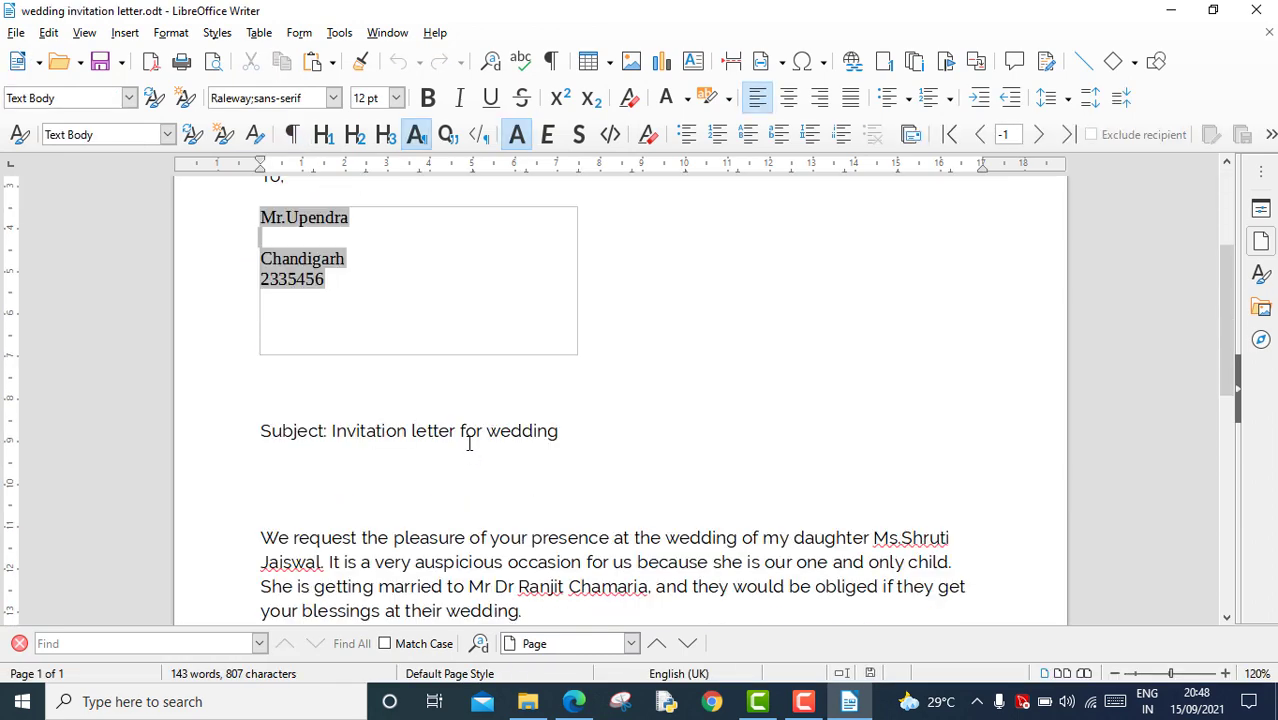
scroll(469, 443, down, 6)
scroll(469, 443, up, 14)
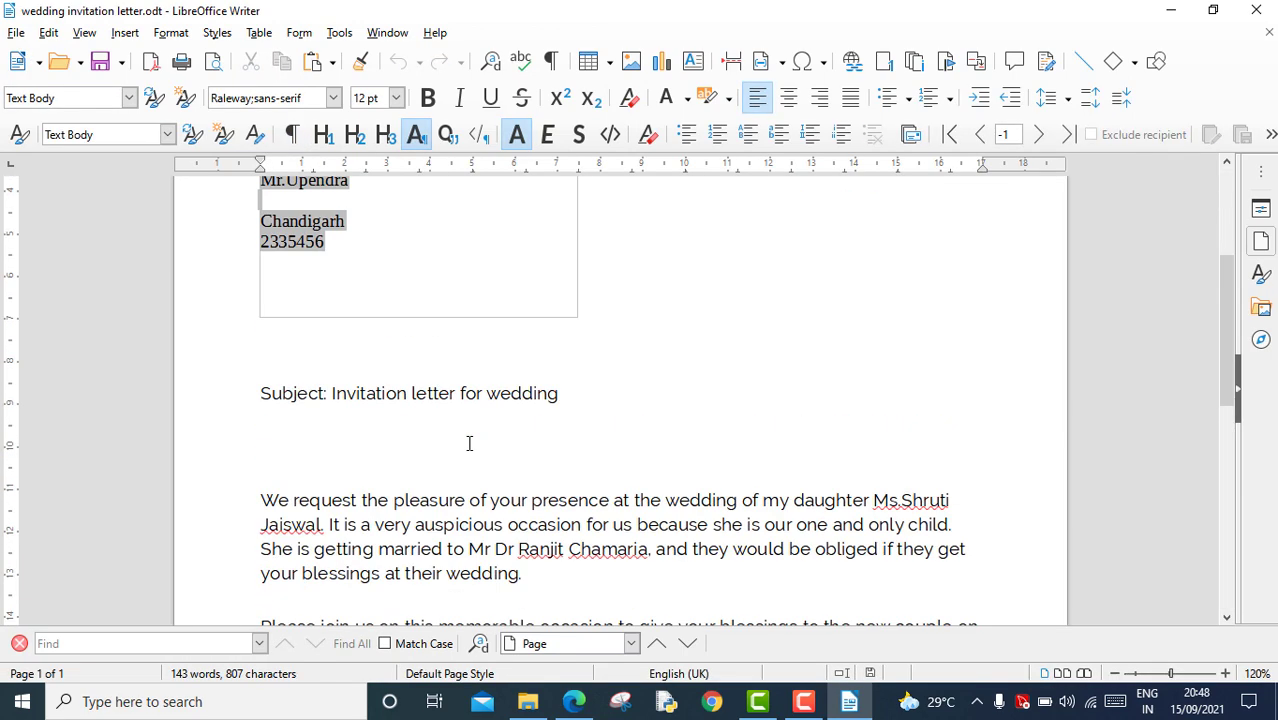
click(608, 480)
shift+click(251, 288)
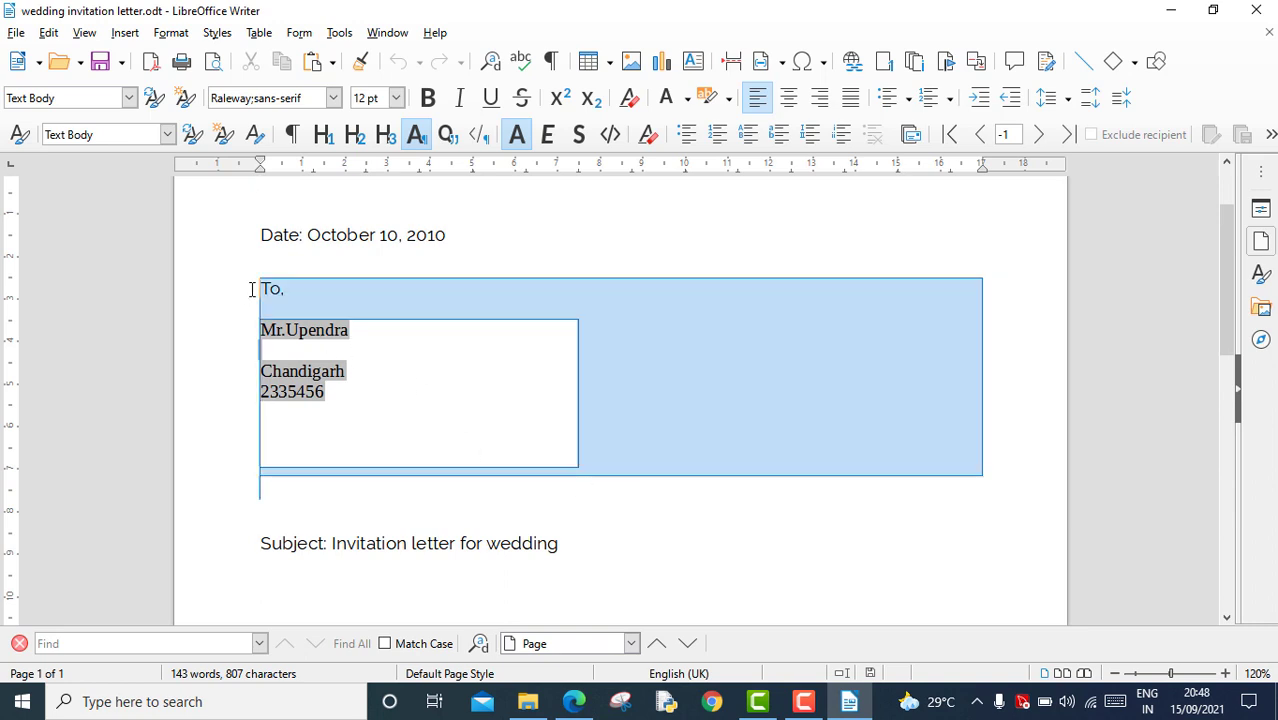
key(Delete)
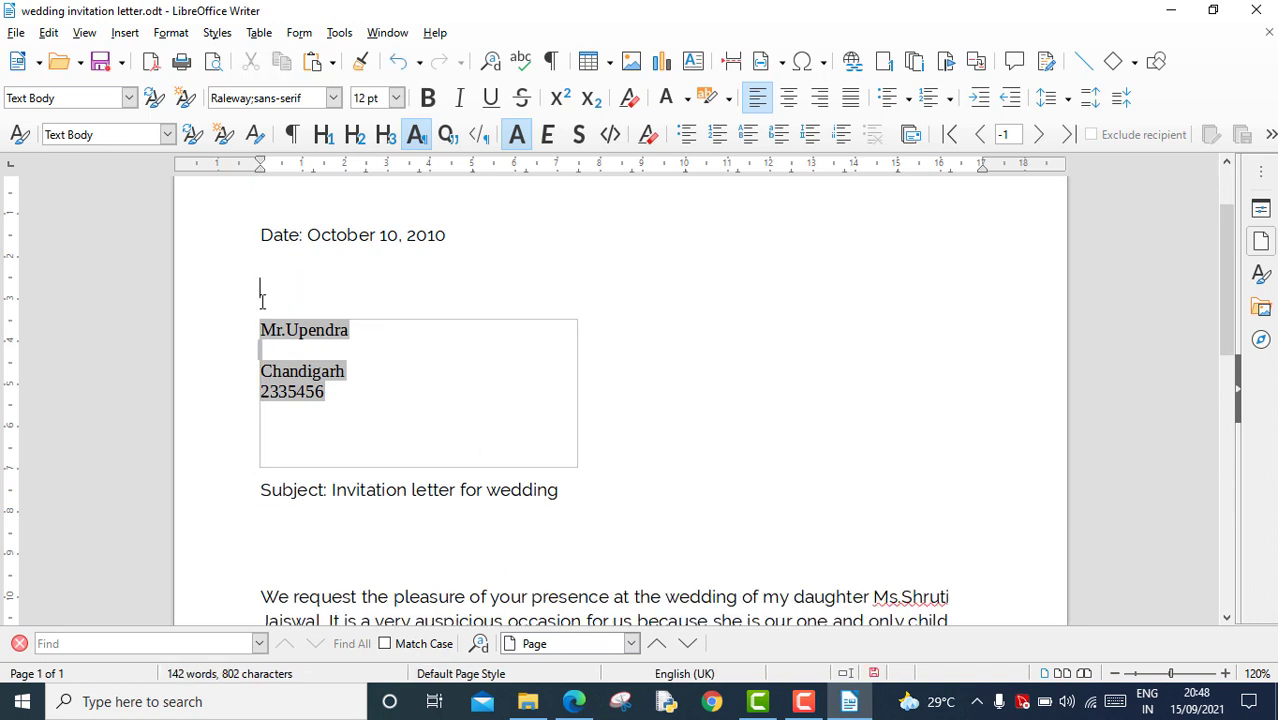
key(Delete)
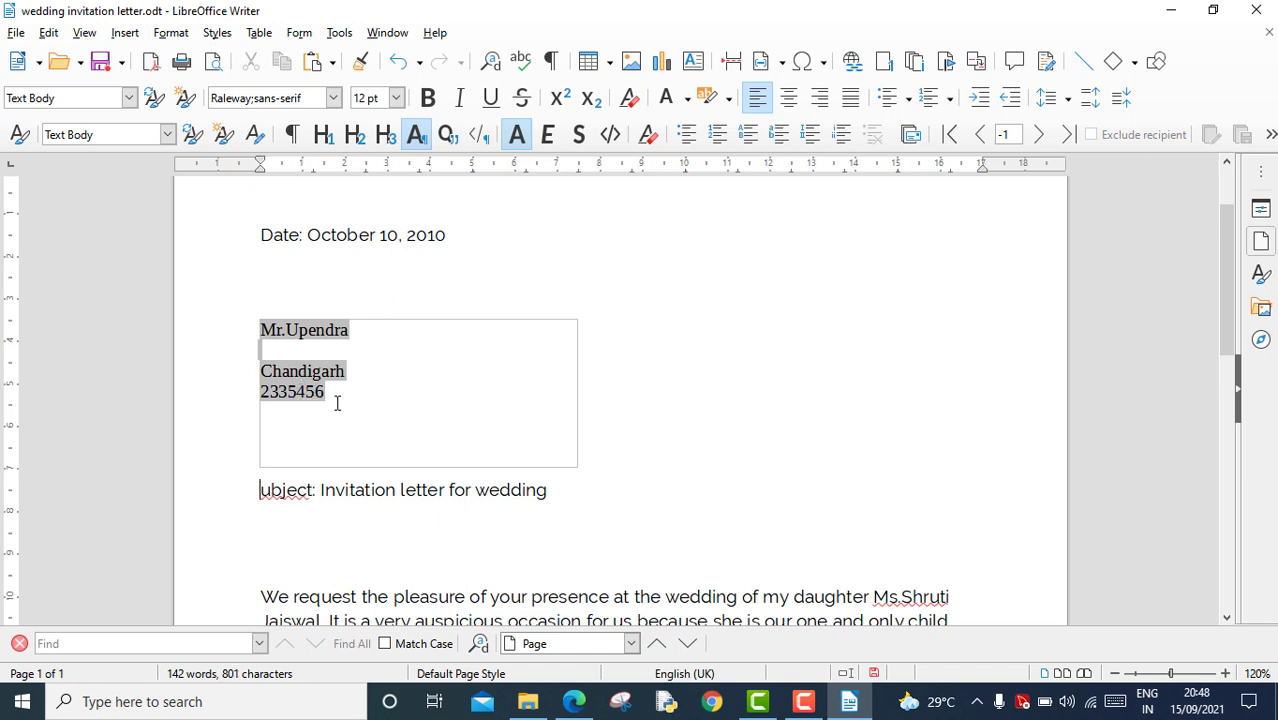
Delete the recipient address text with its frame and restore the initial "S" of "Subject".
drag(339, 383, 225, 299)
key(Delete)
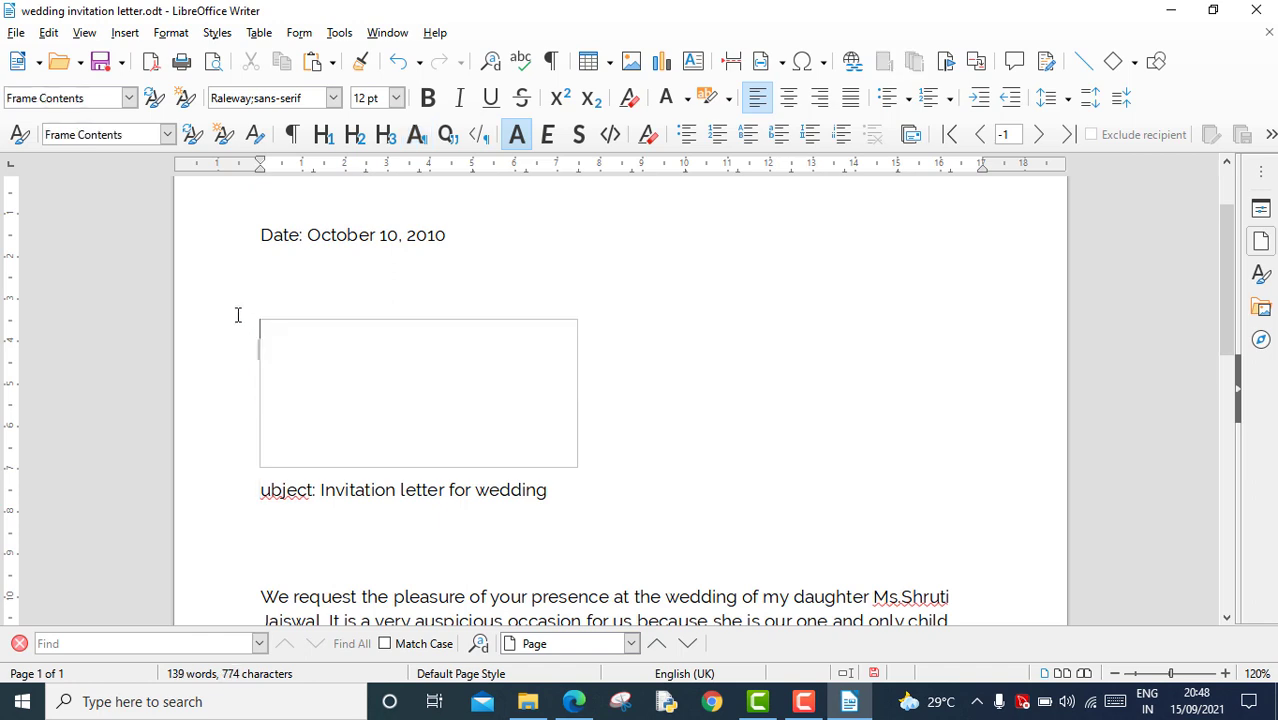
click(308, 320)
key(Delete)
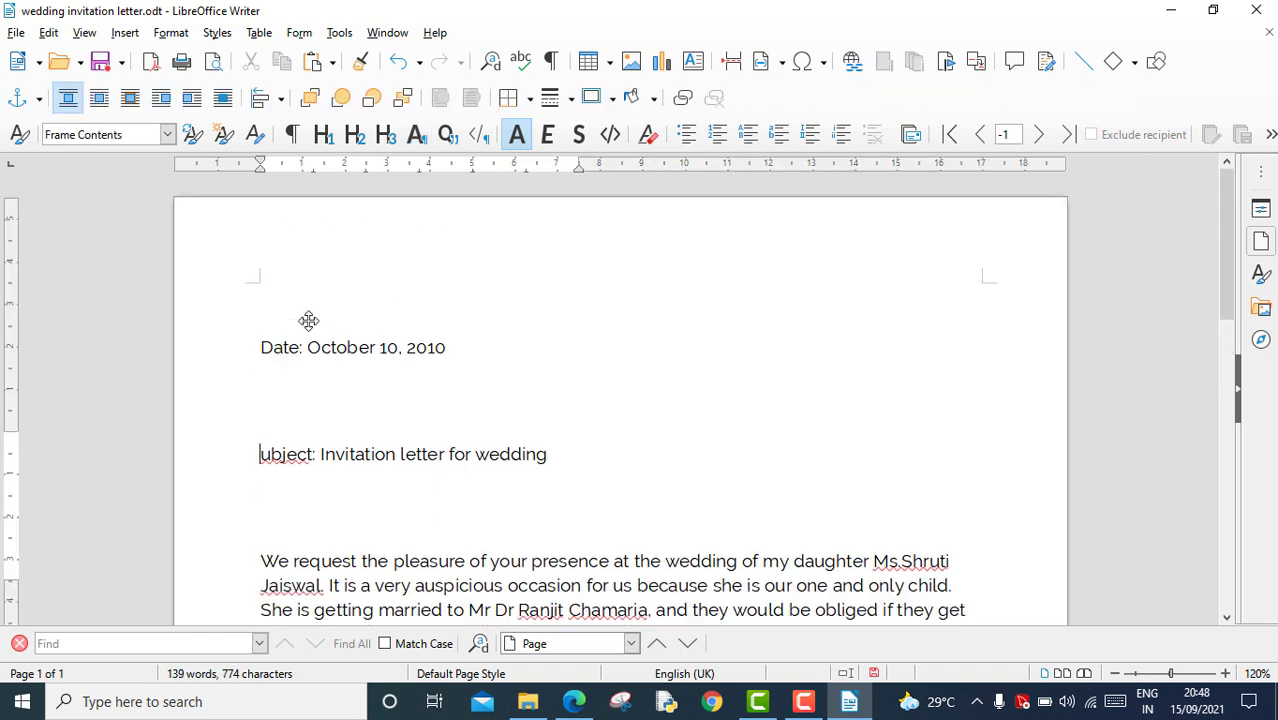
click(270, 450)
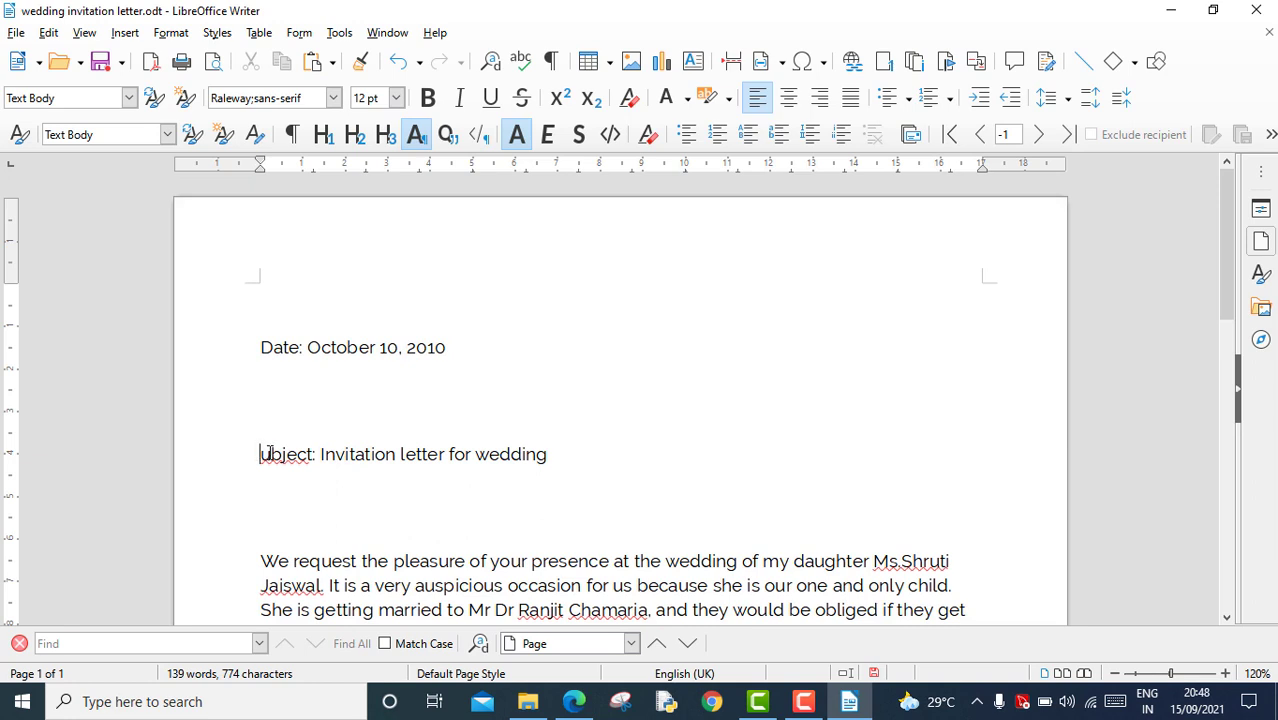
text(S)
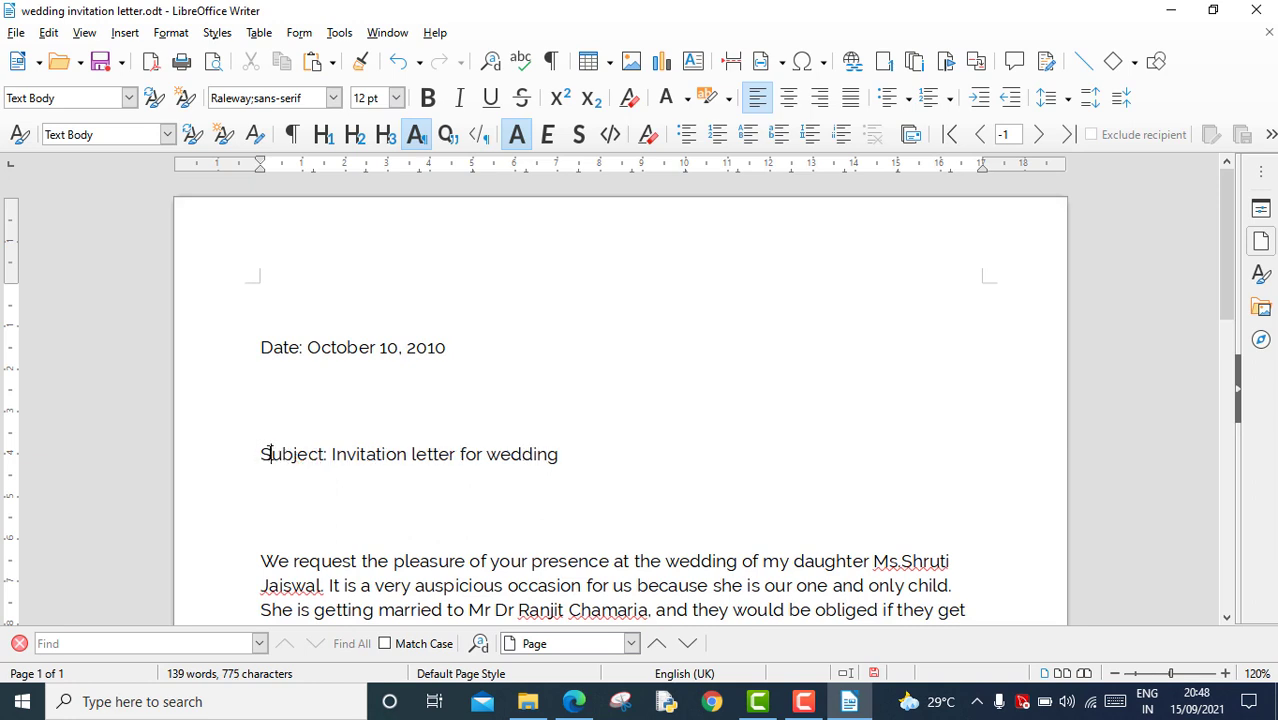
Change the letter's date to Sept 16, 2021.
click(396, 348)
key(BackSpace)
key(BackSpace)
key(BackSpace)
key(BackSpace)
key(BackSpace)
key(BackSpace)
key(BackSpace)
key(BackSpace)
key(BackSpace)
key(BackSpace)
text(Sep)
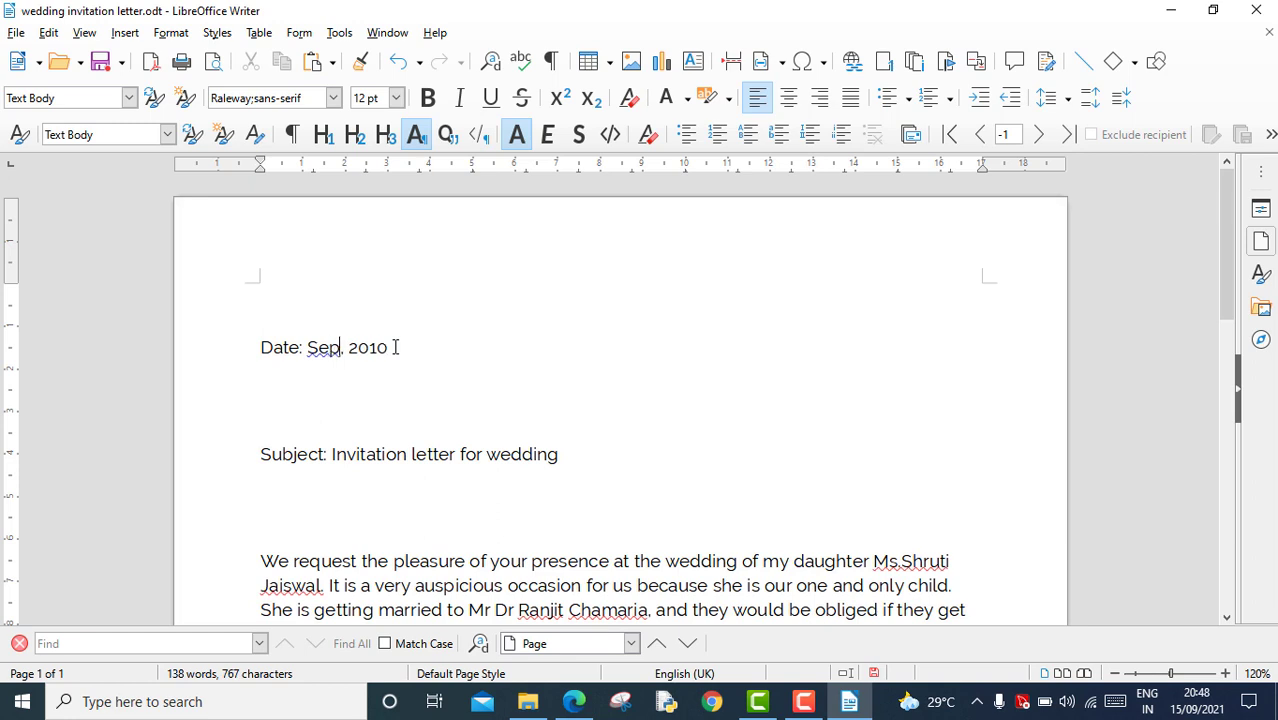
text(t 16)
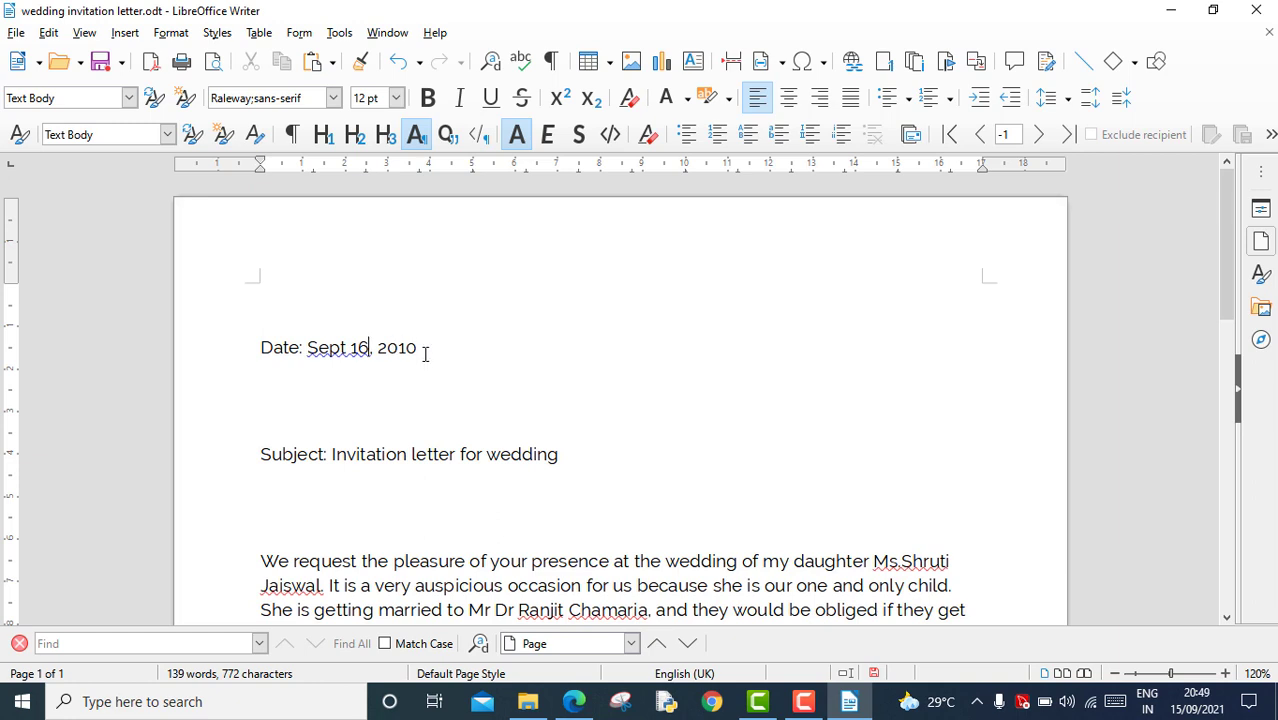
click(415, 347)
key(BackSpace)
key(BackSpace)
text(21)
Remove two of the empty lines between the subject line and the first paragraph.
click(290, 498)
key(Delete)
key(Delete)
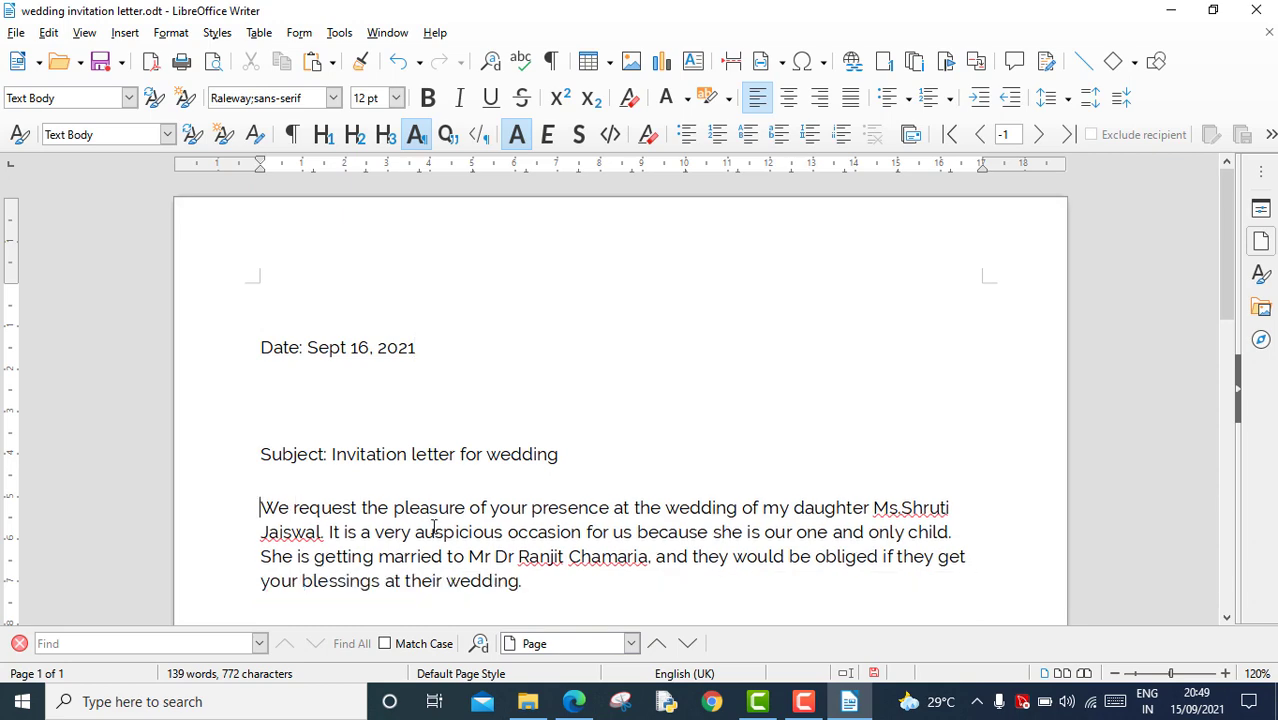
Start the Mail Merge Wizard using the current document as the starting document and Letter as the document type.
scroll(438, 521, down, 5)
scroll(403, 549, down, 3)
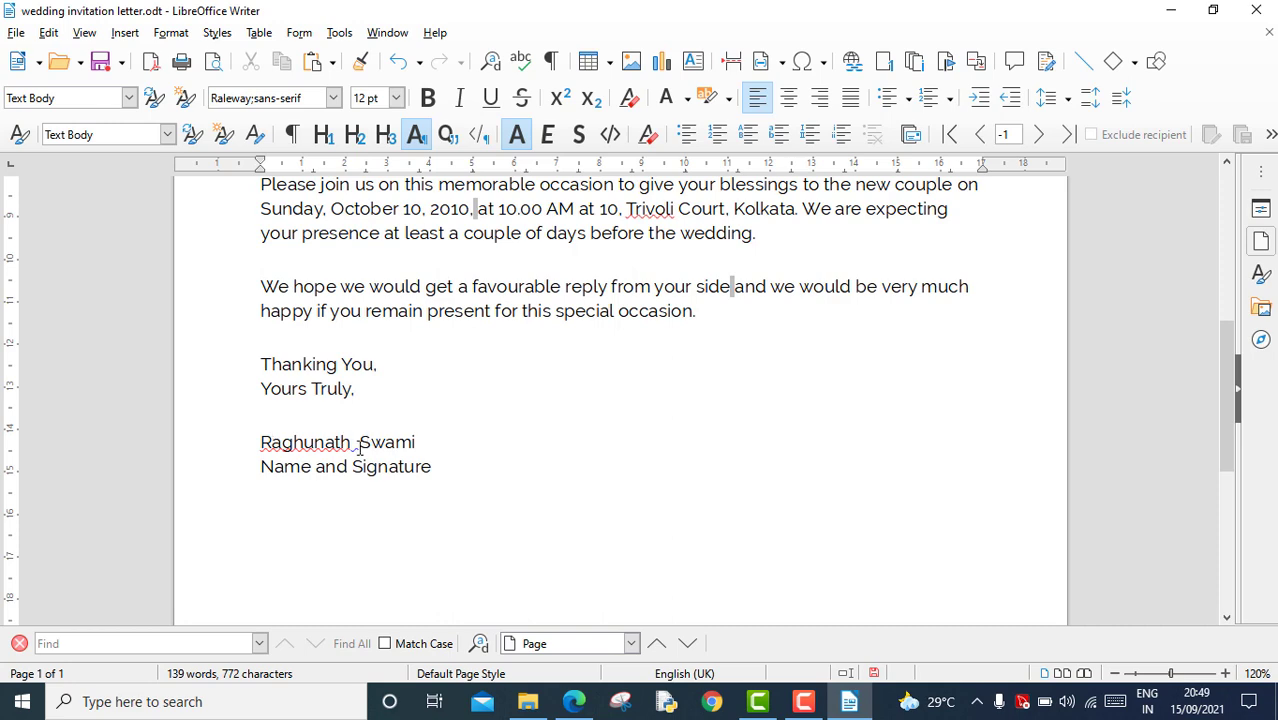
scroll(399, 540, up, 5)
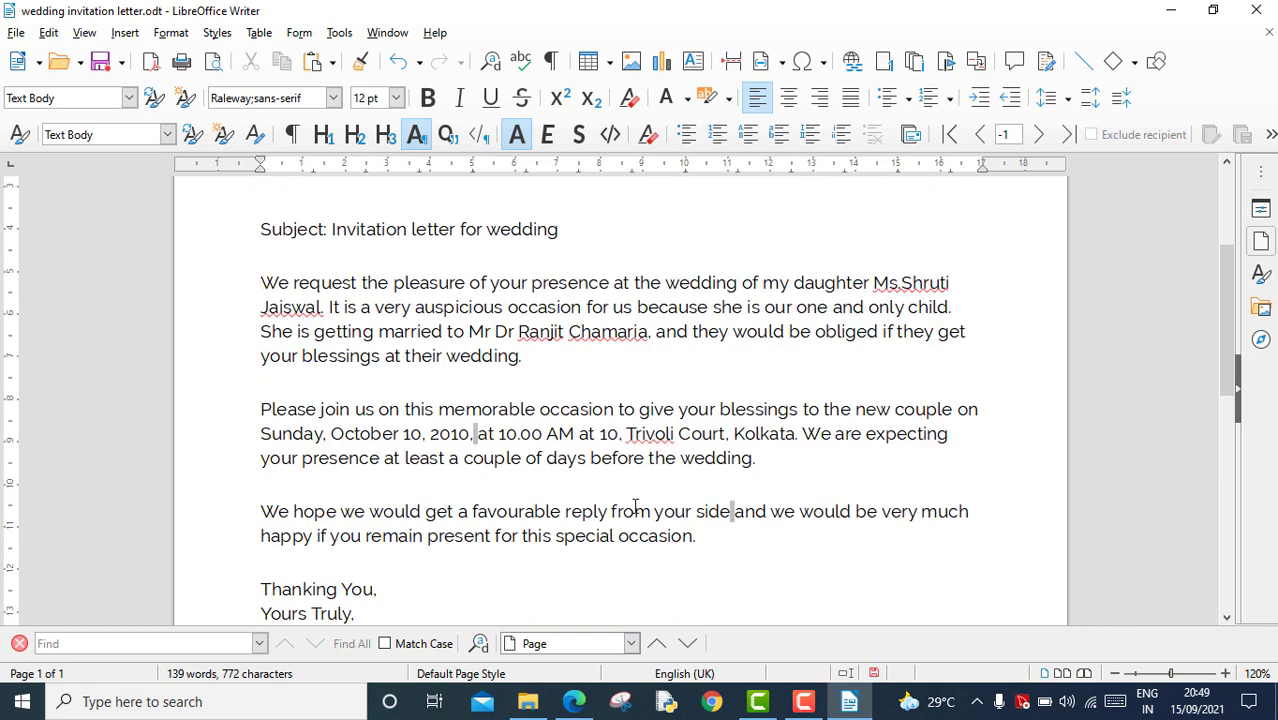
scroll(613, 483, up, 2)
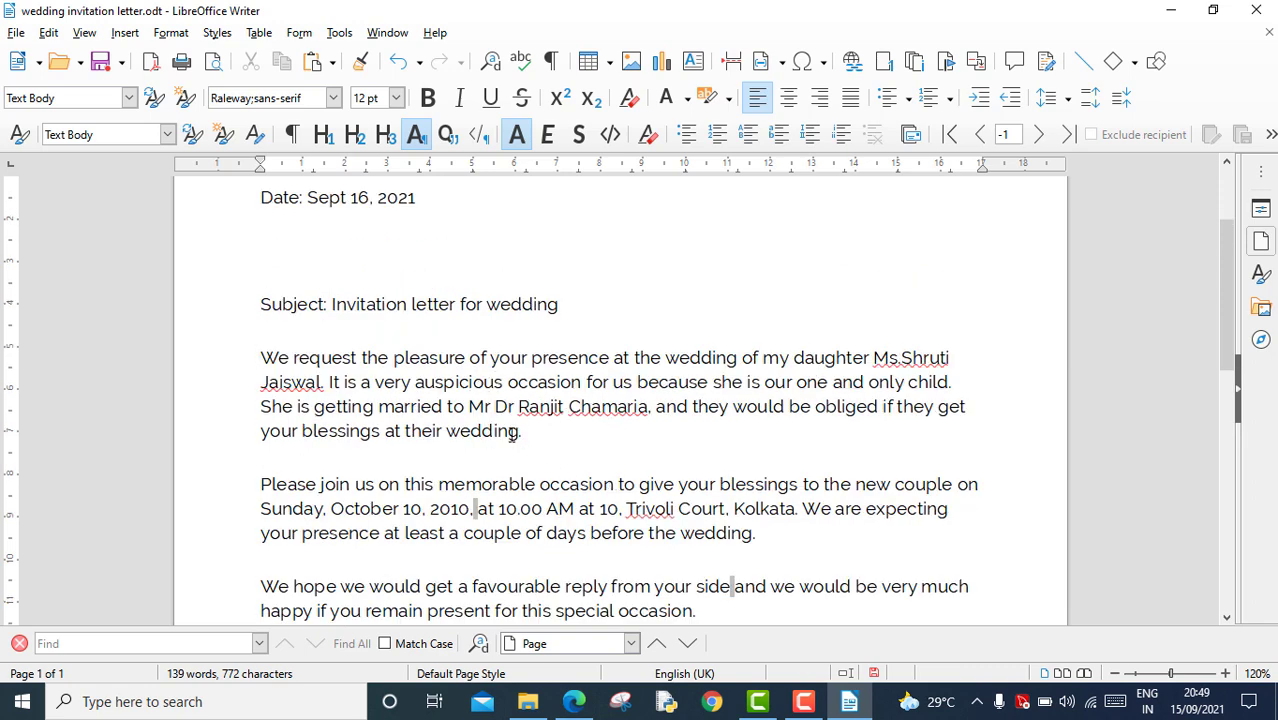
scroll(512, 432, up, 3)
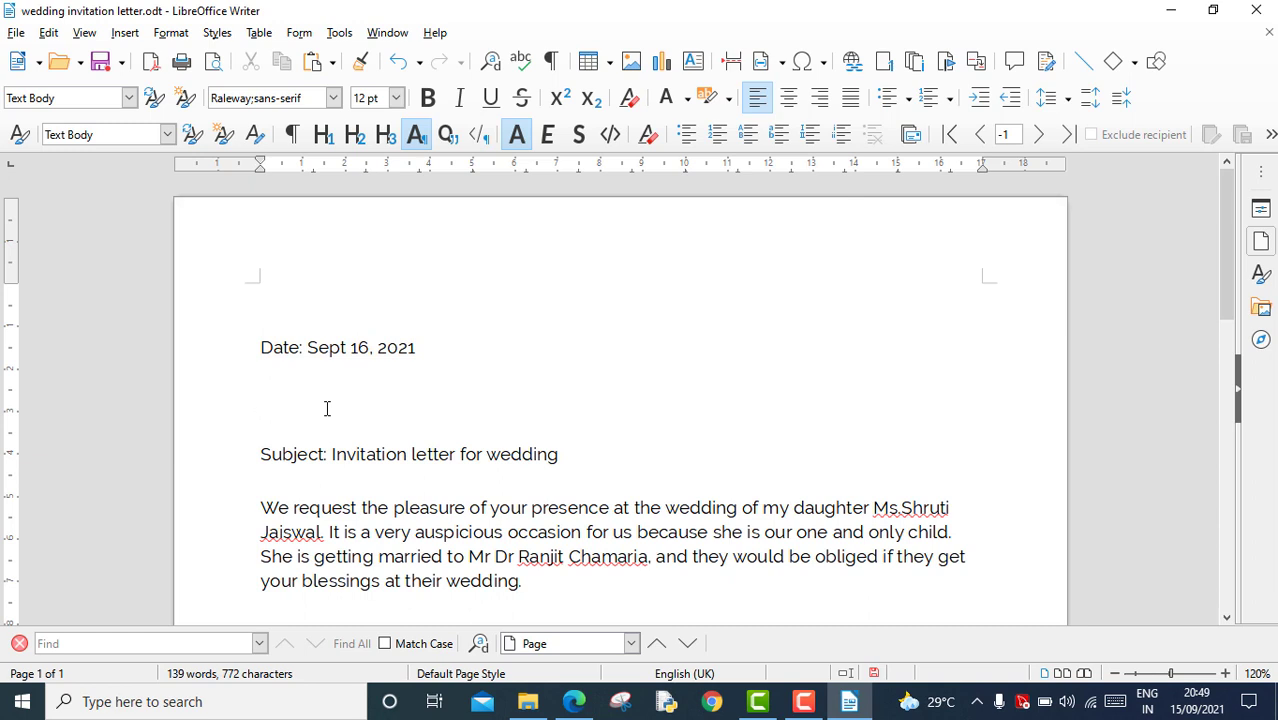
click(308, 34)
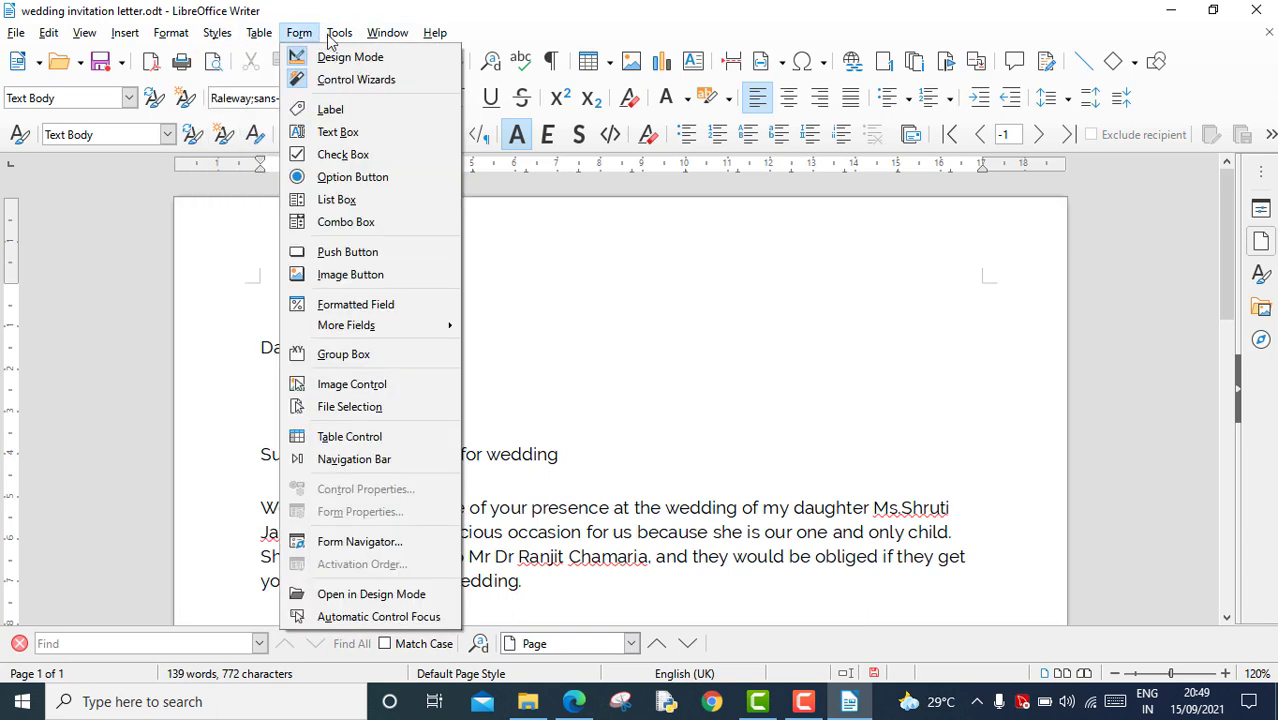
mouse_move(331, 37)
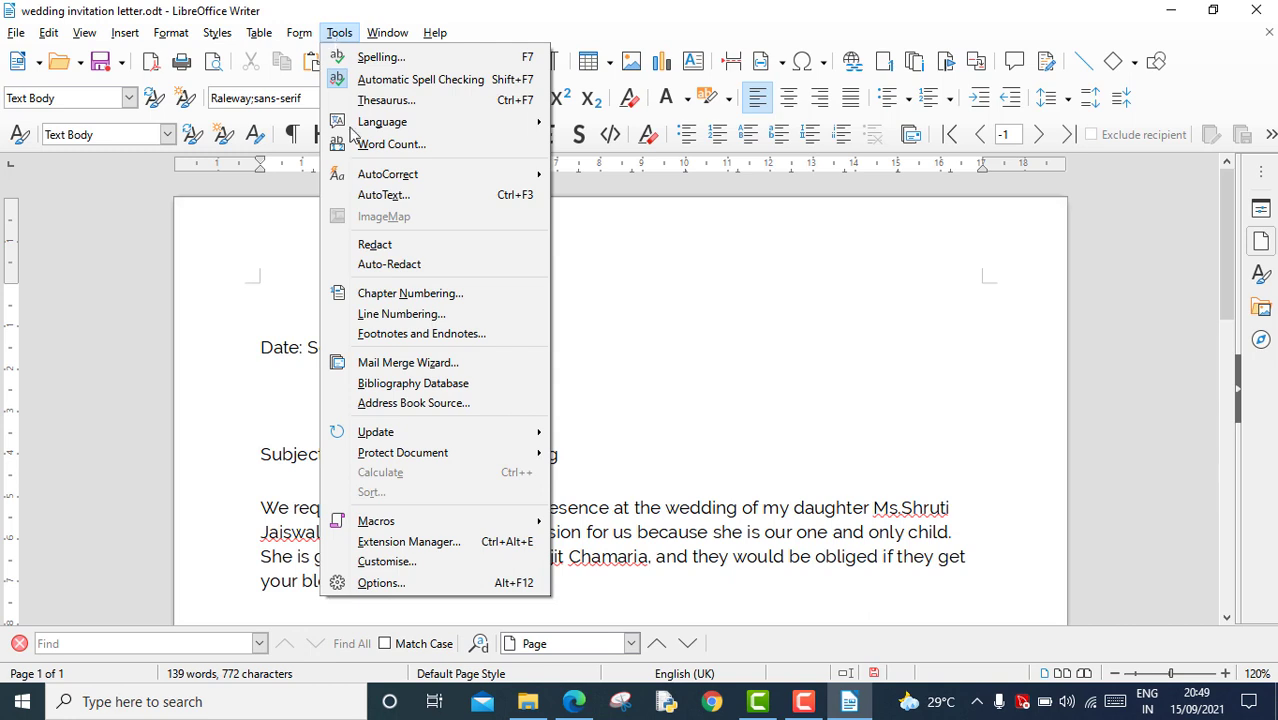
click(407, 363)
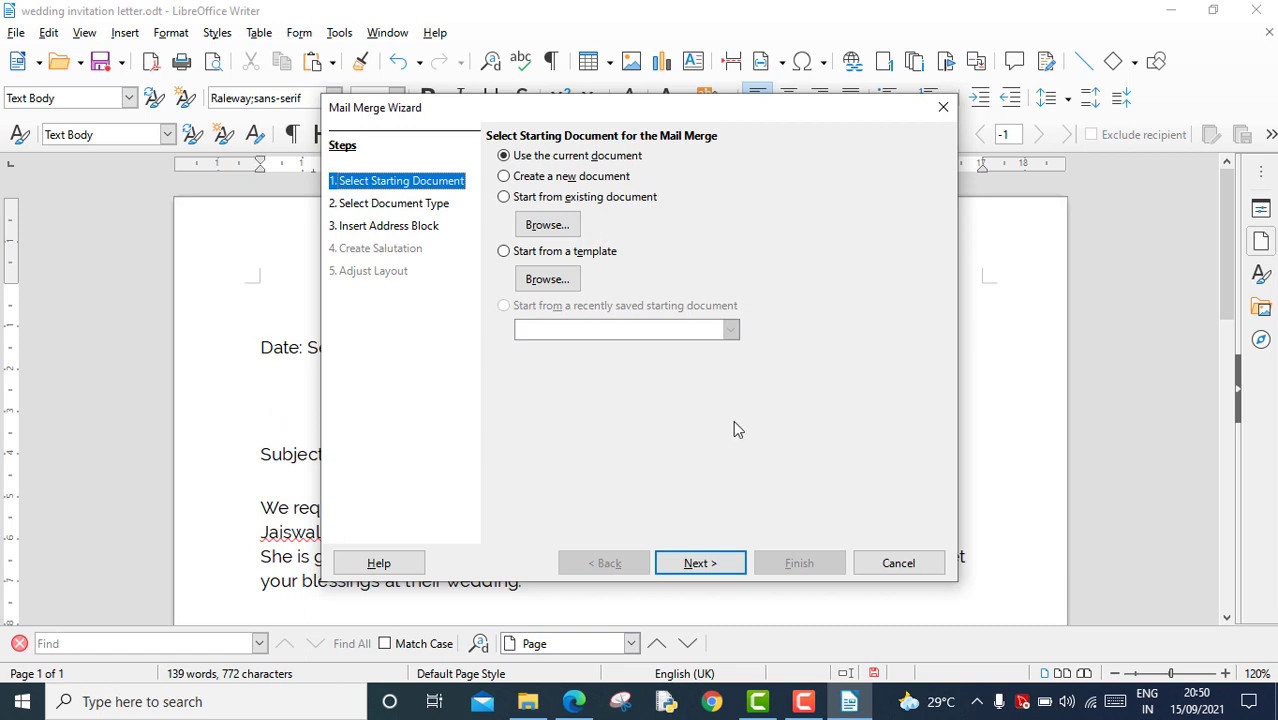
click(700, 564)
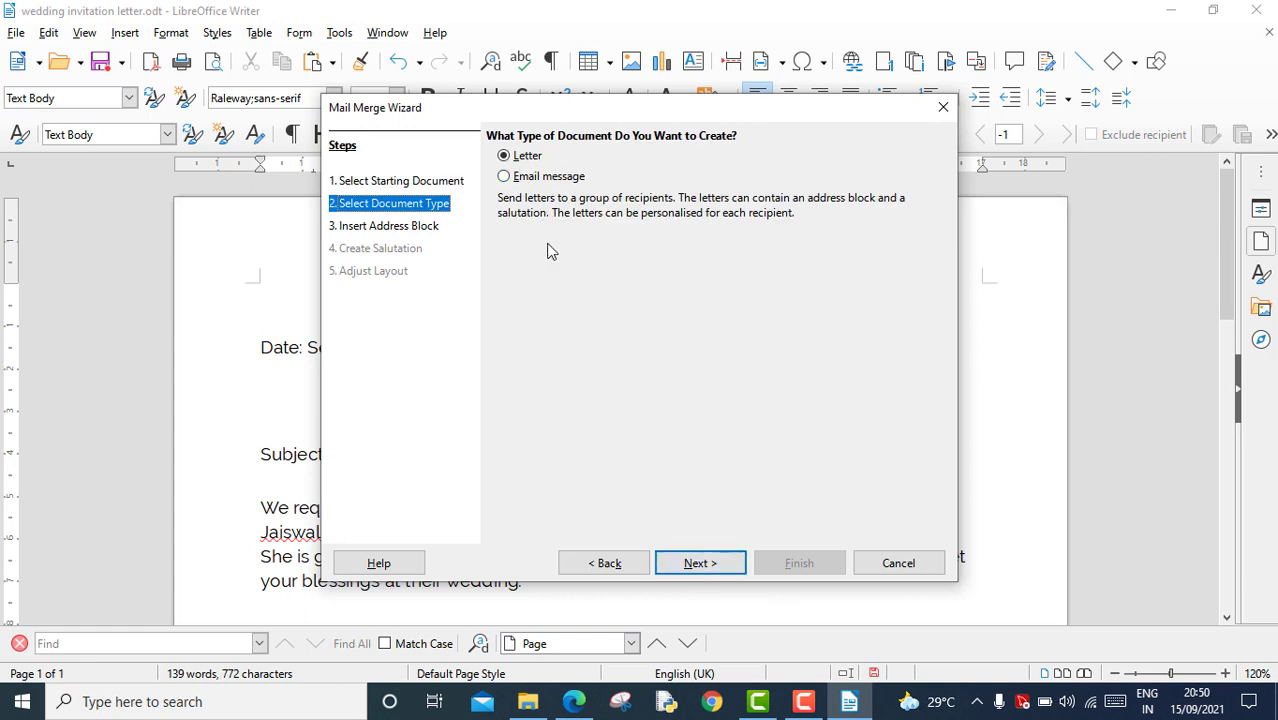
click(699, 564)
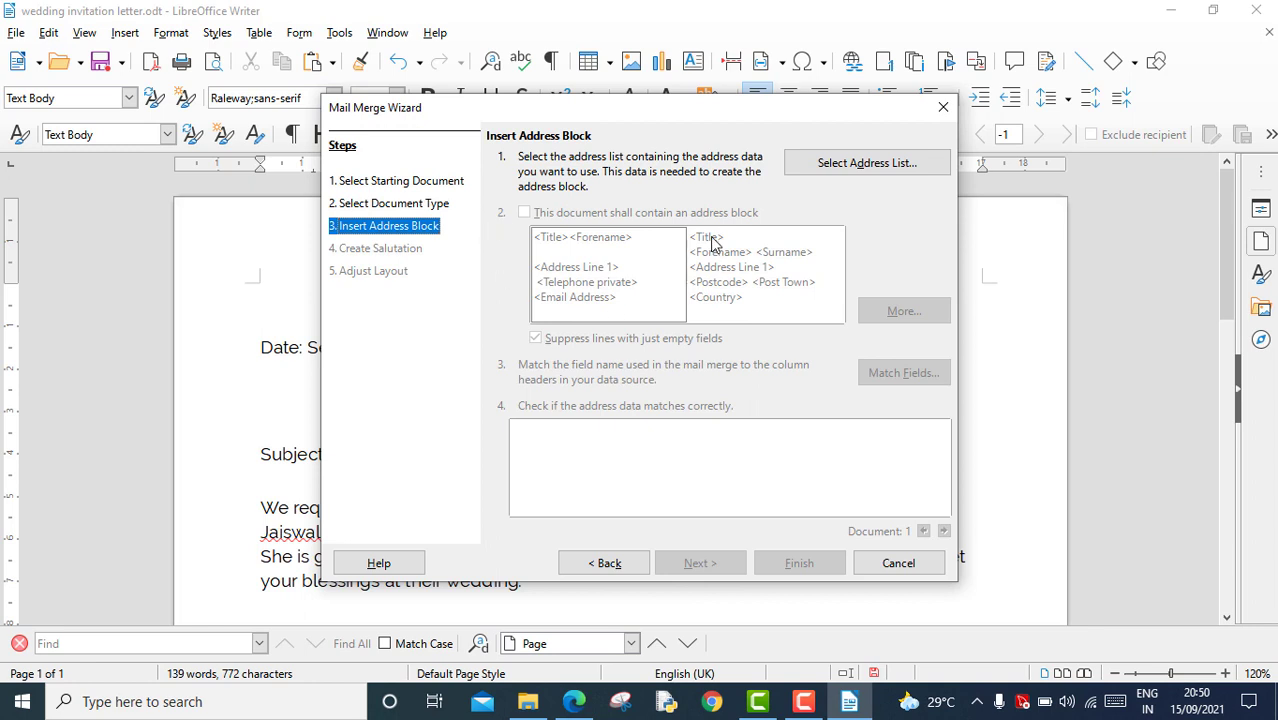
Start creating a new address list for the address block and look through its entry fields.
click(828, 170)
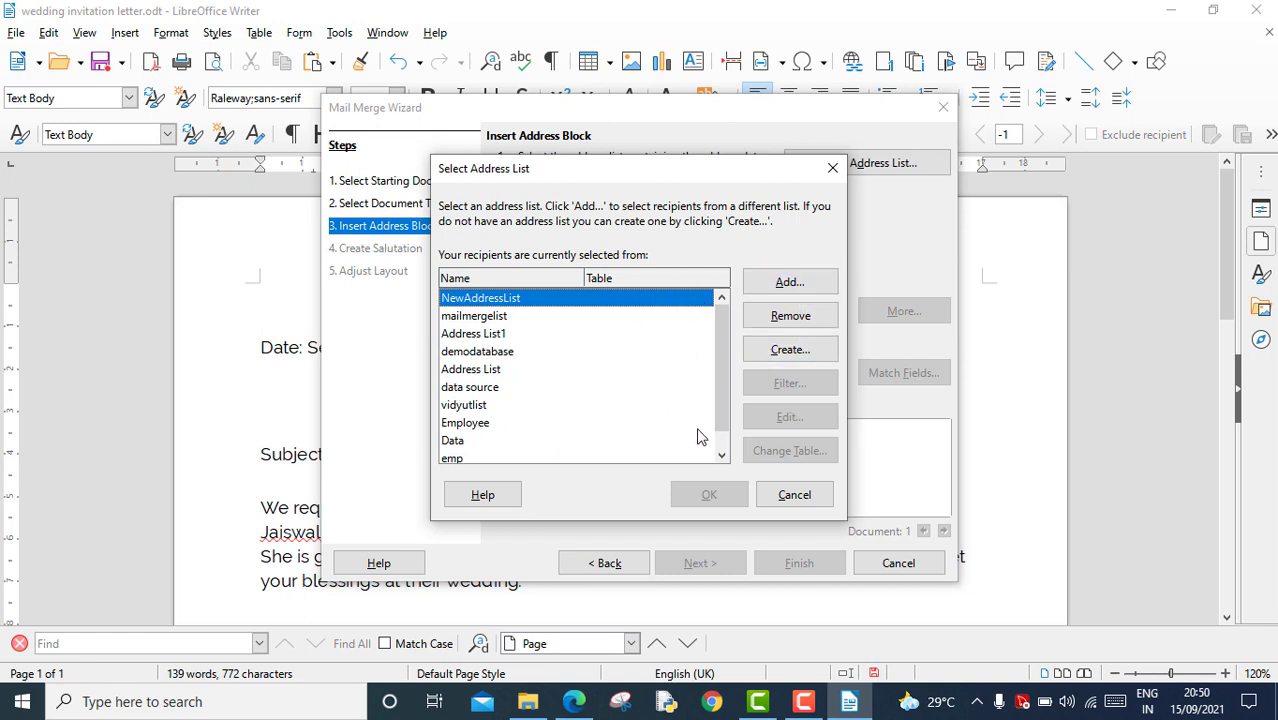
click(782, 352)
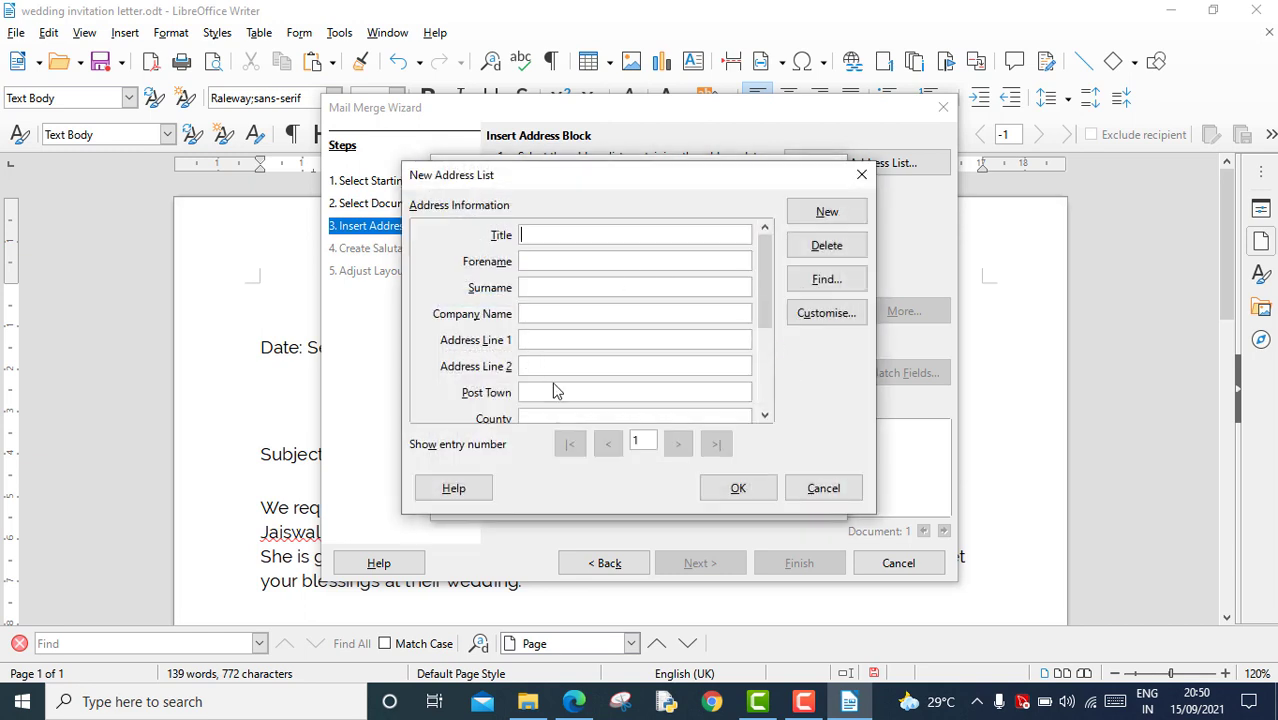
drag(758, 286, 756, 257)
mouse_move(765, 248)
mouse_down()
mouse_move(765, 337)
mouse_move(765, 262)
mouse_up()
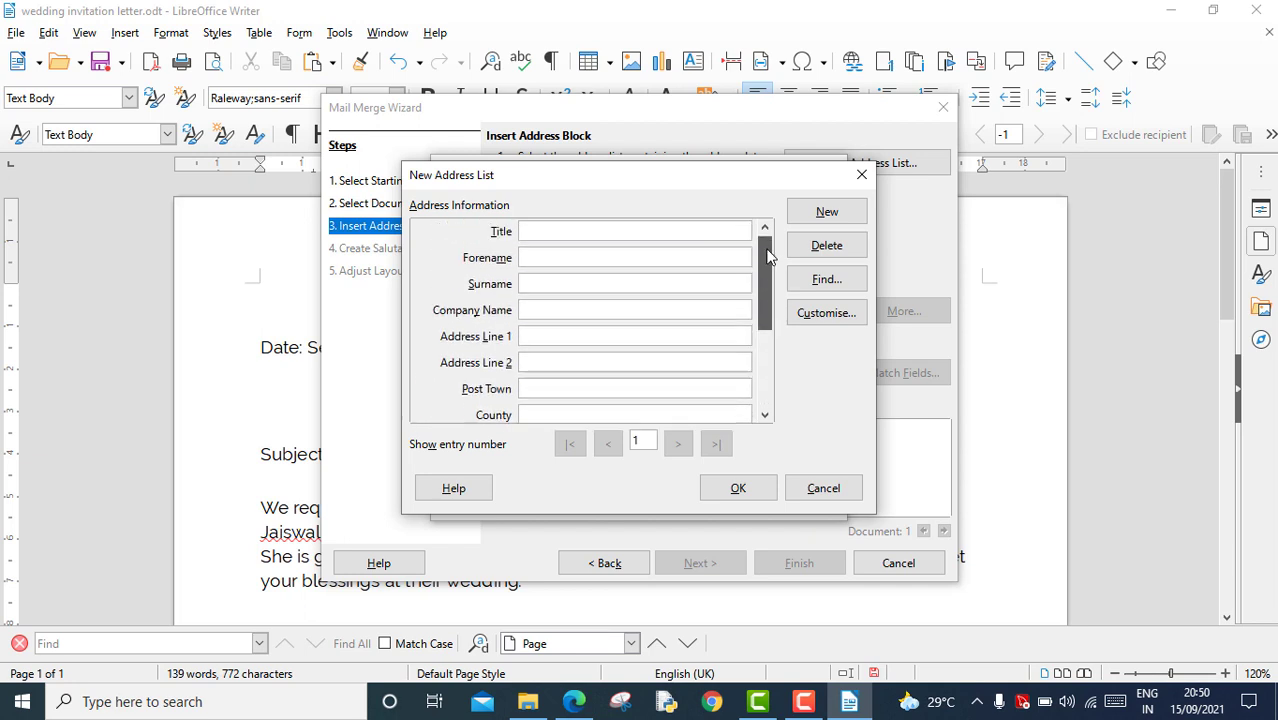
Customise the address list by removing the Surname, Company Name, Address Line 2 and Post Town elements.
click(826, 313)
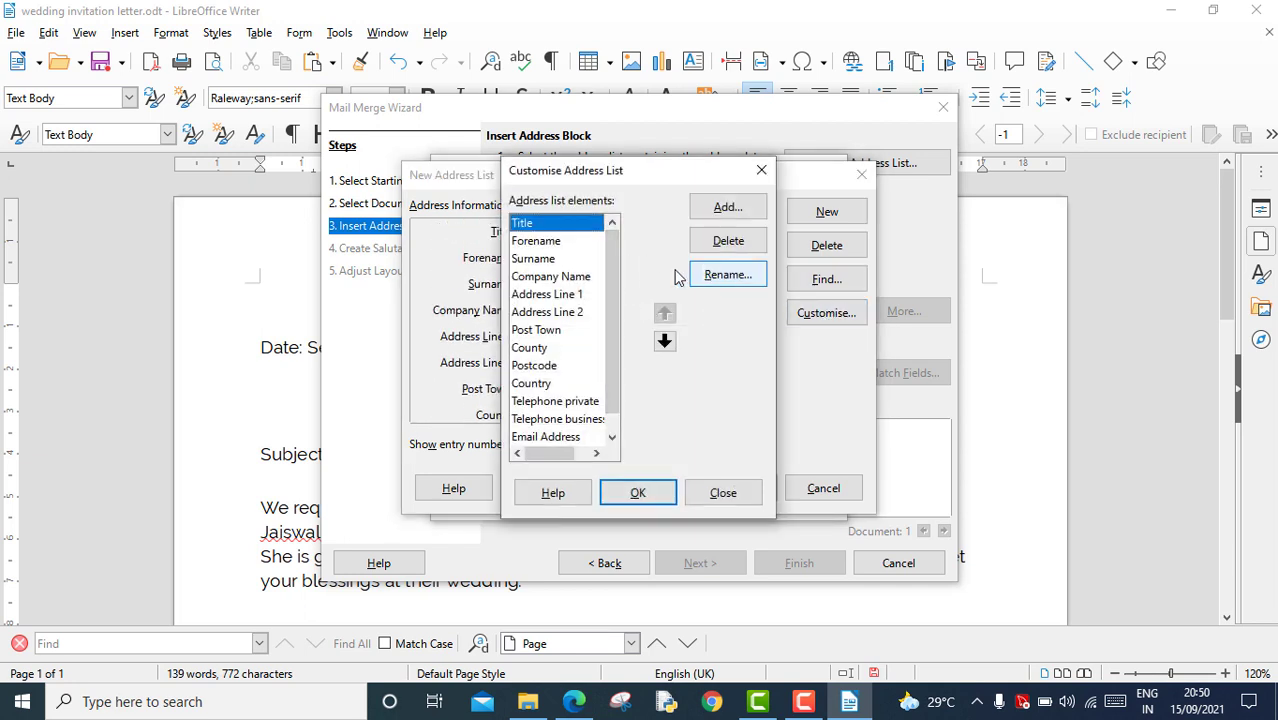
click(560, 258)
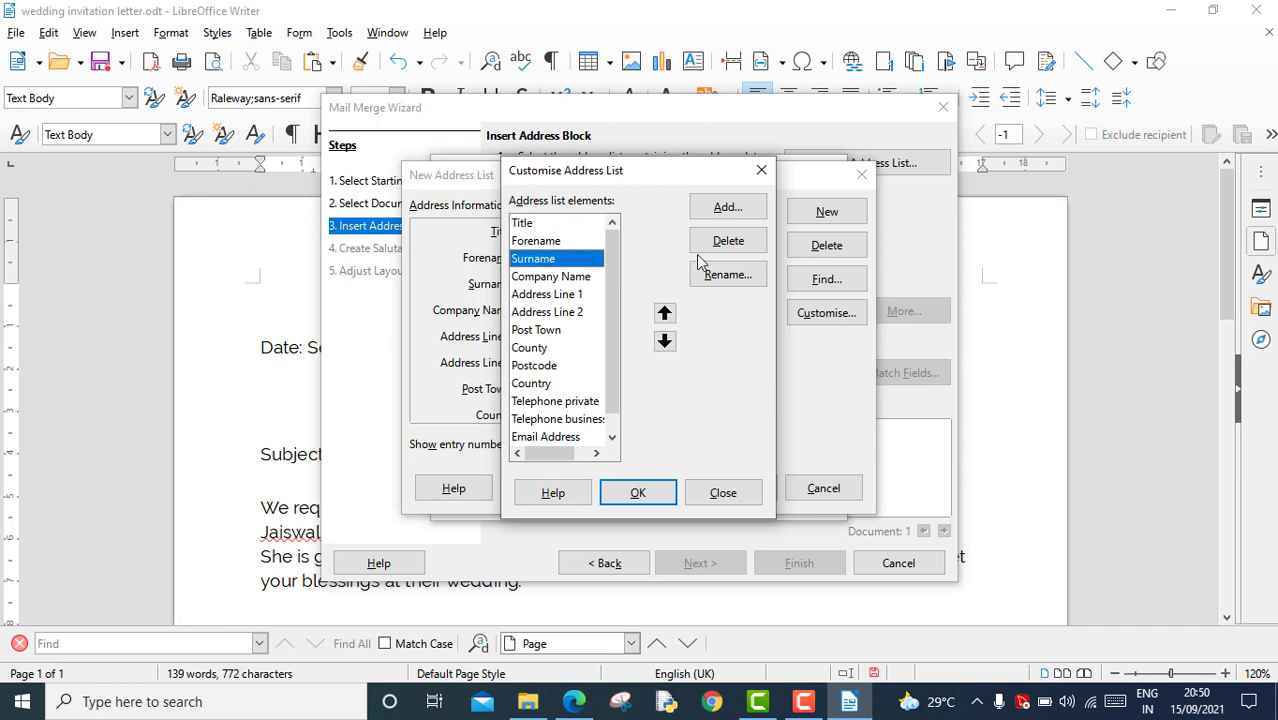
click(728, 241)
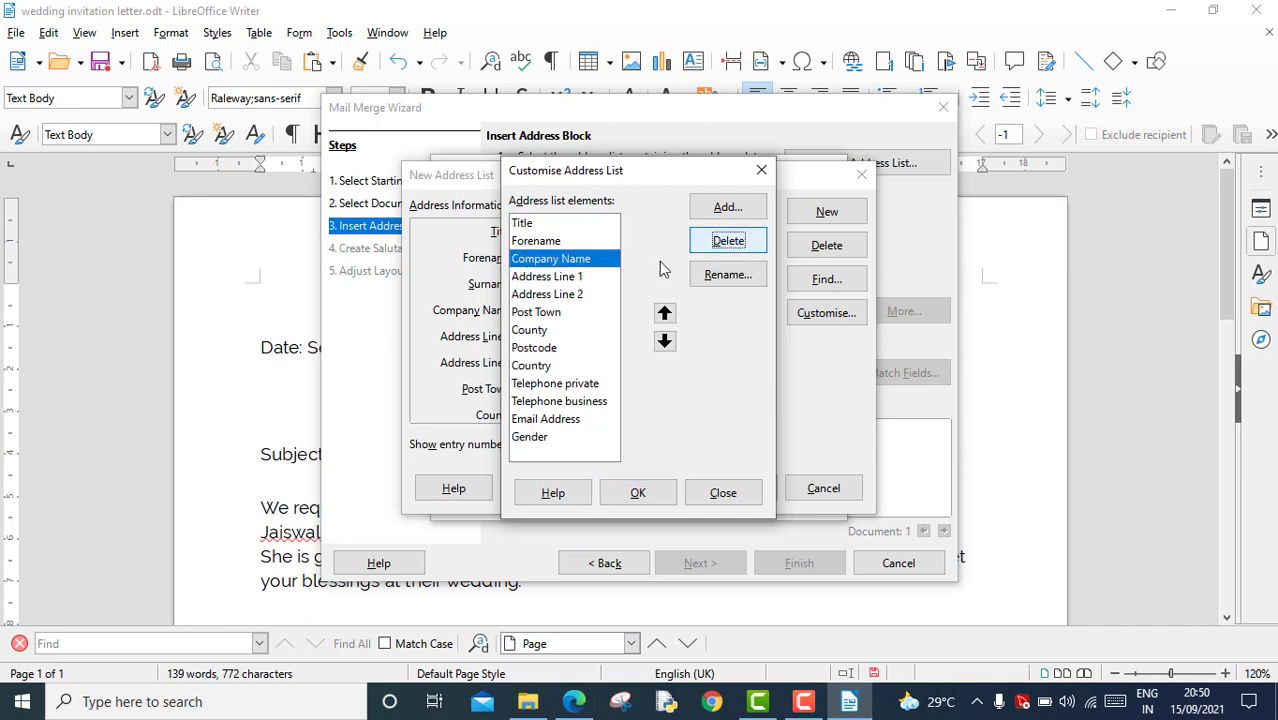
click(752, 250)
click(576, 279)
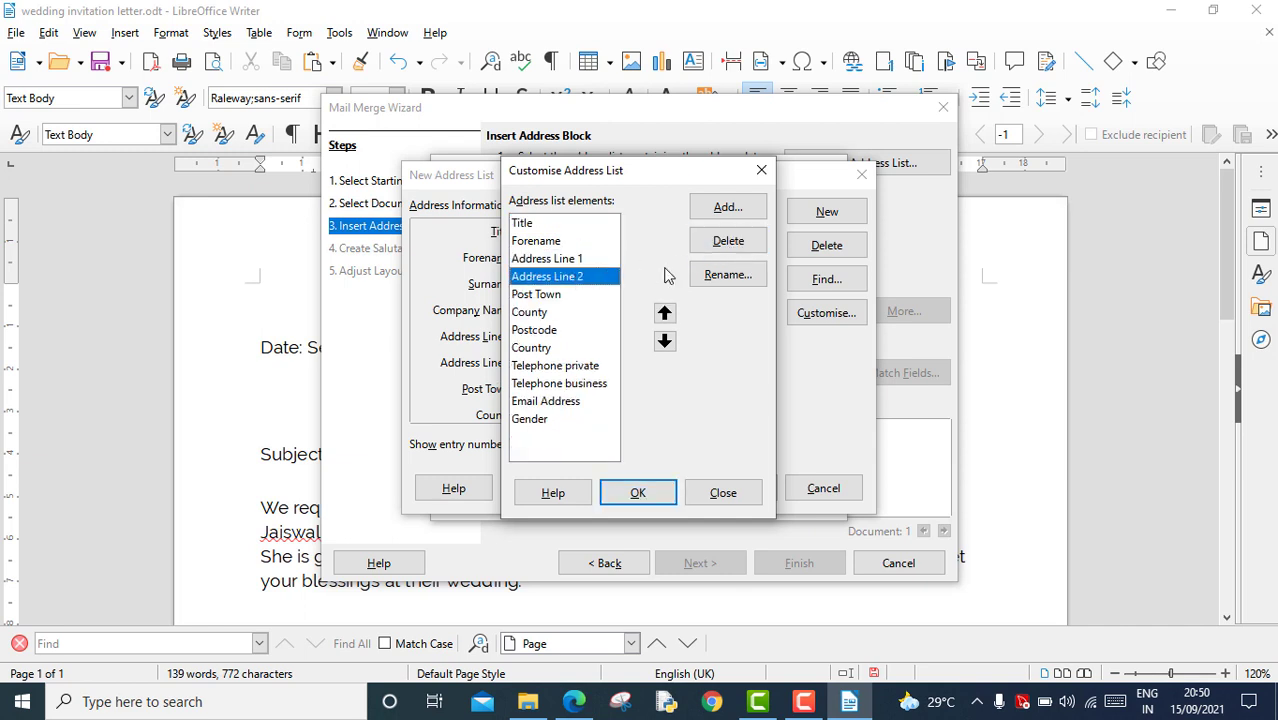
click(728, 241)
click(750, 247)
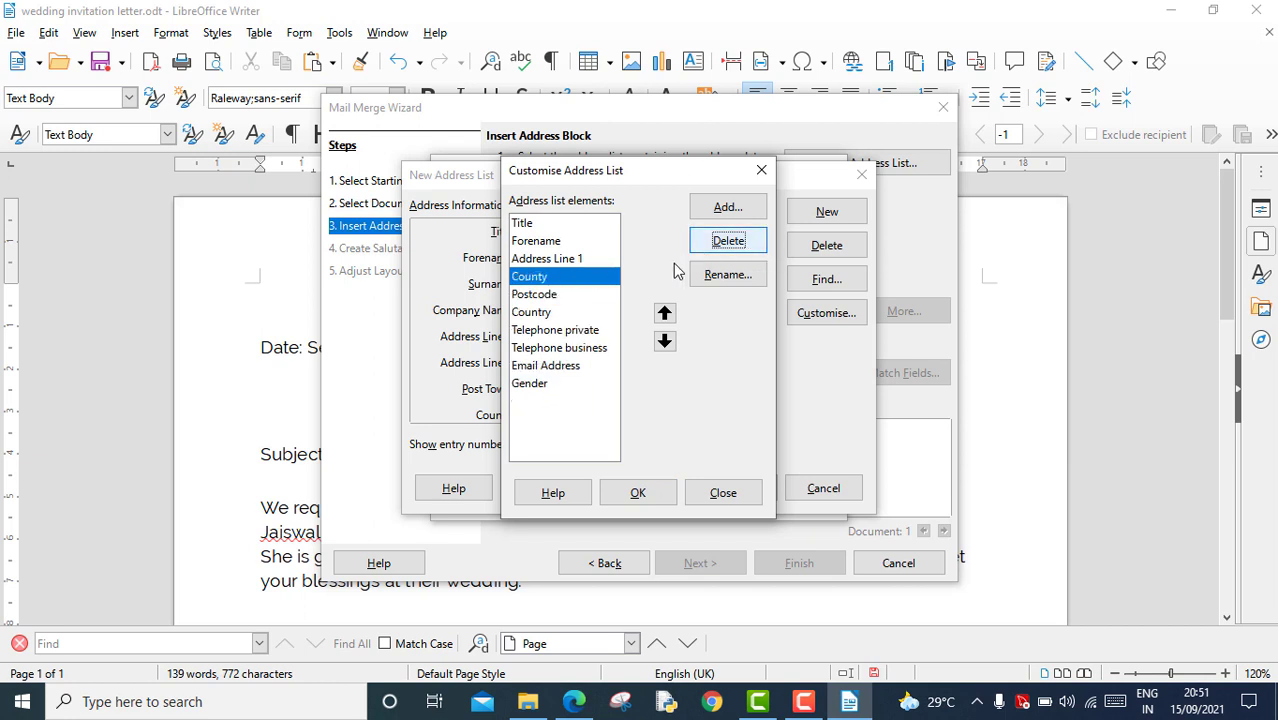
Remove the County, Postcode, Country, Telephone business, Email Address and Gender elements and apply the customised address list.
click(757, 248)
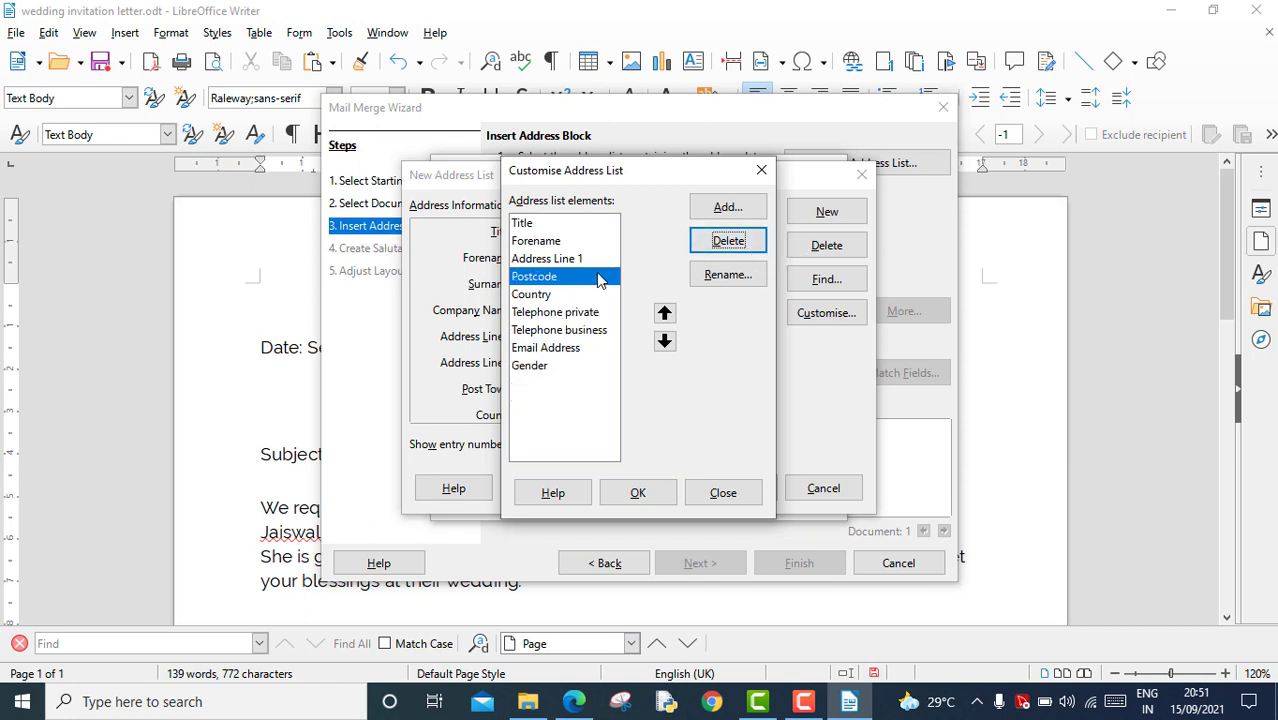
click(750, 254)
click(745, 250)
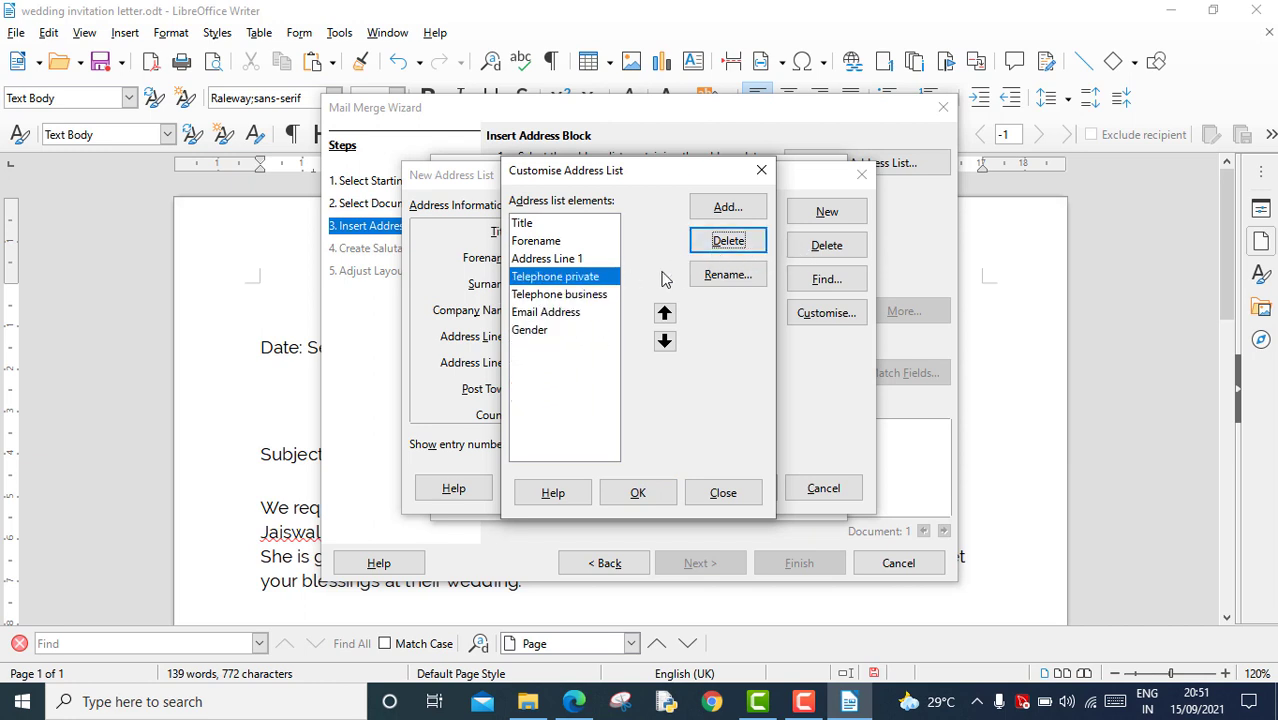
click(601, 296)
click(725, 242)
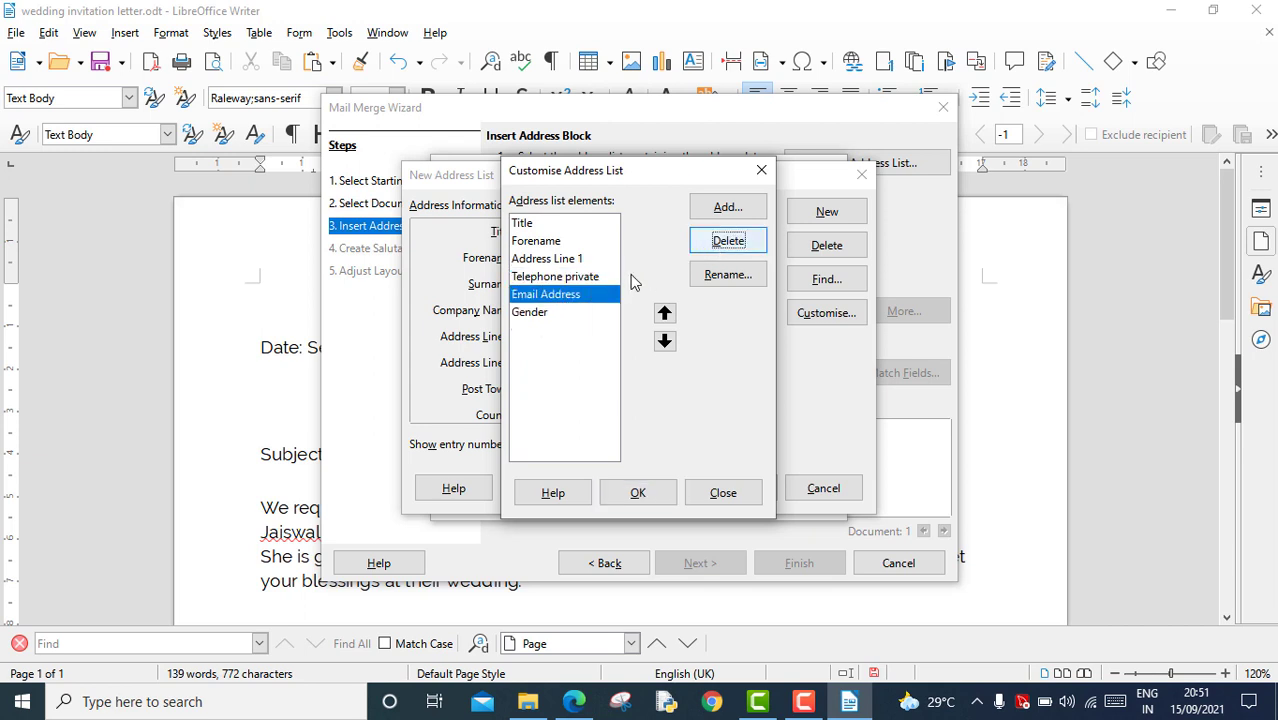
click(724, 242)
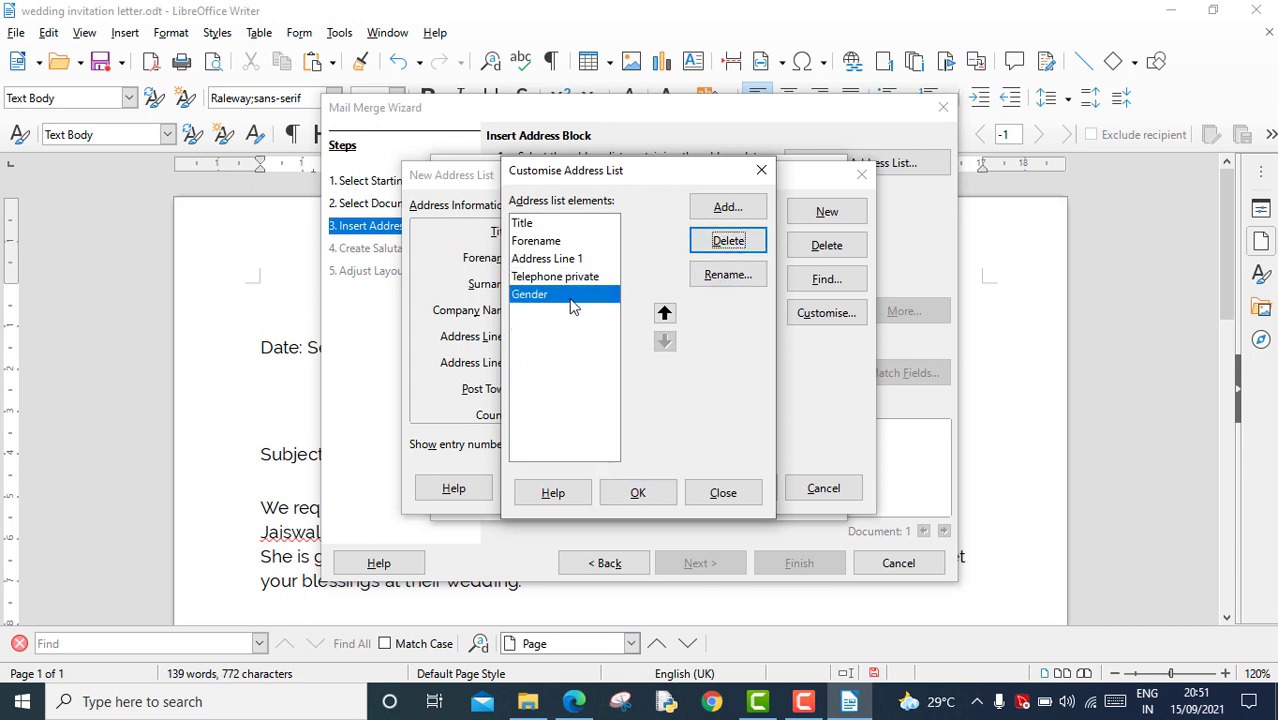
click(740, 246)
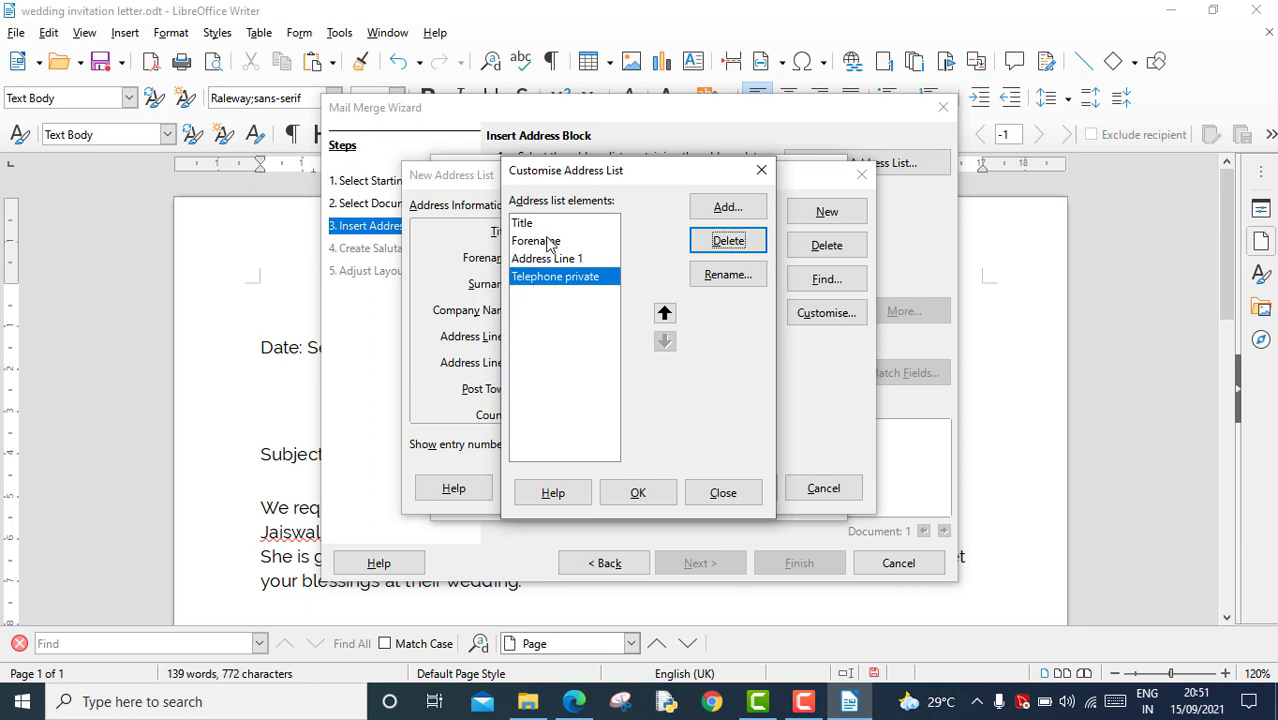
click(638, 493)
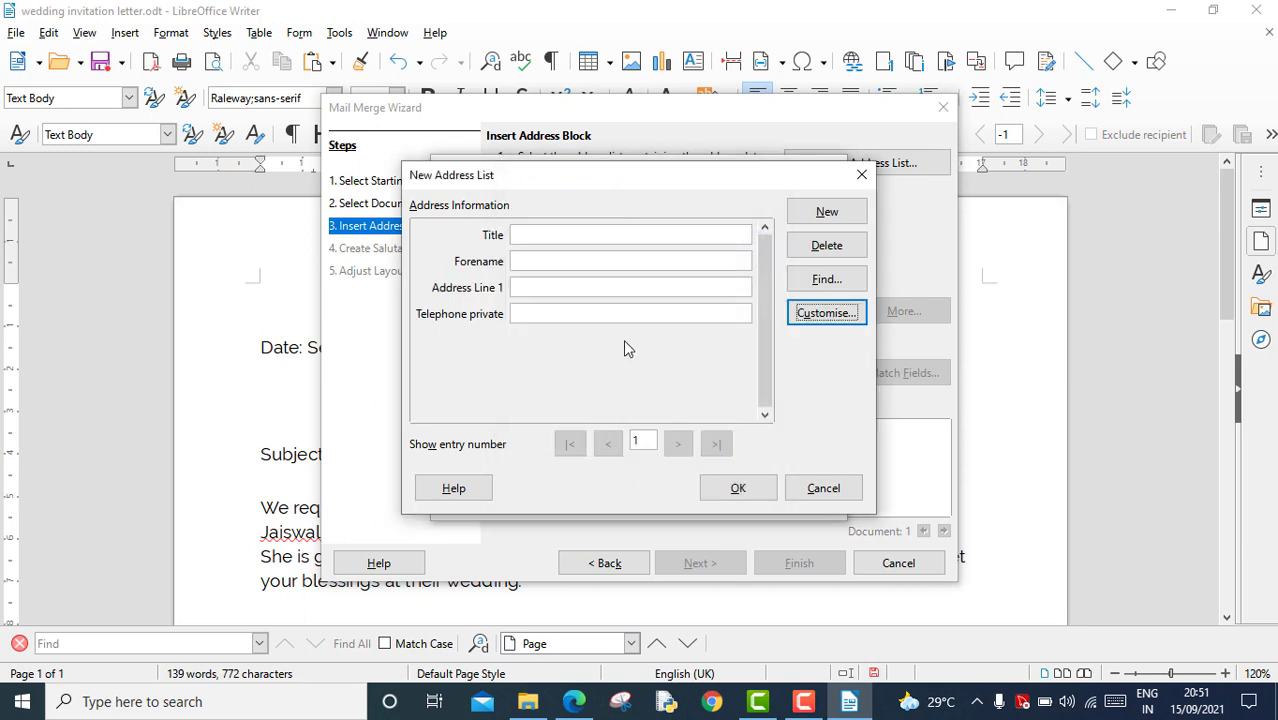
Enter three recipients titled Mr., each with a forename, address line and private telephone number, and page through the entries to check them.
click(528, 235)
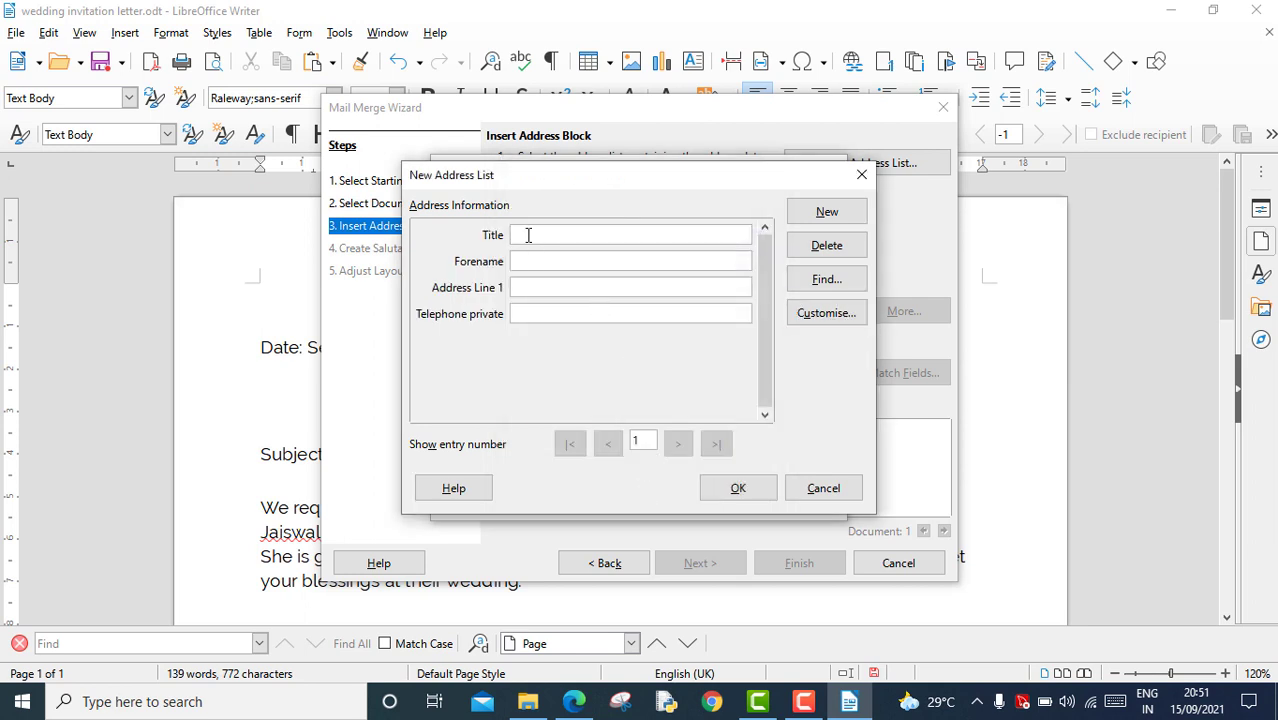
text(Mr.)
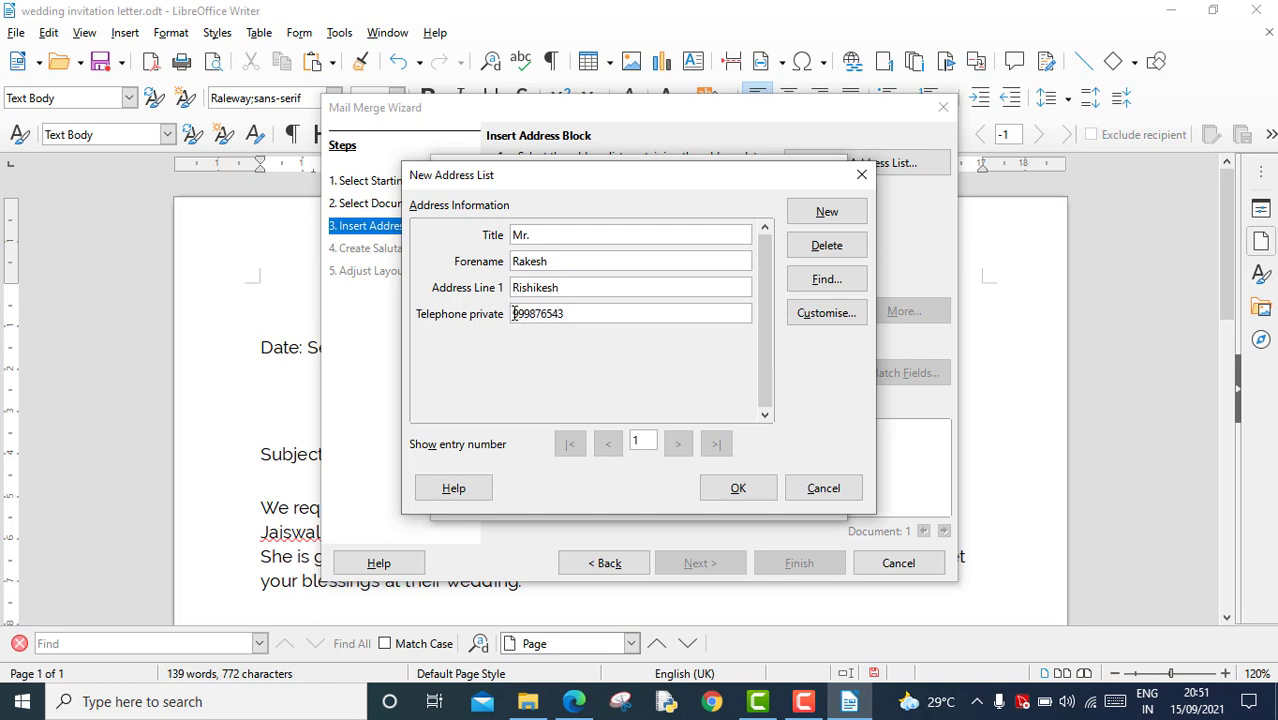
click(824, 211)
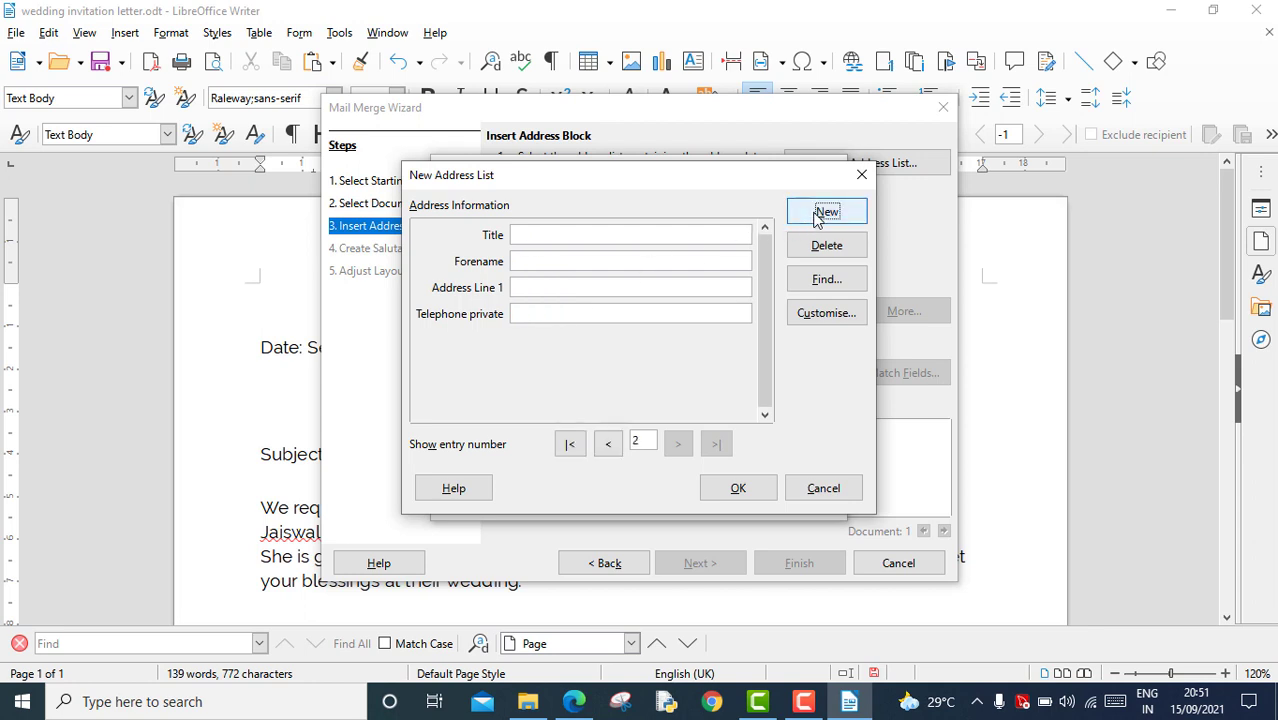
click(625, 234)
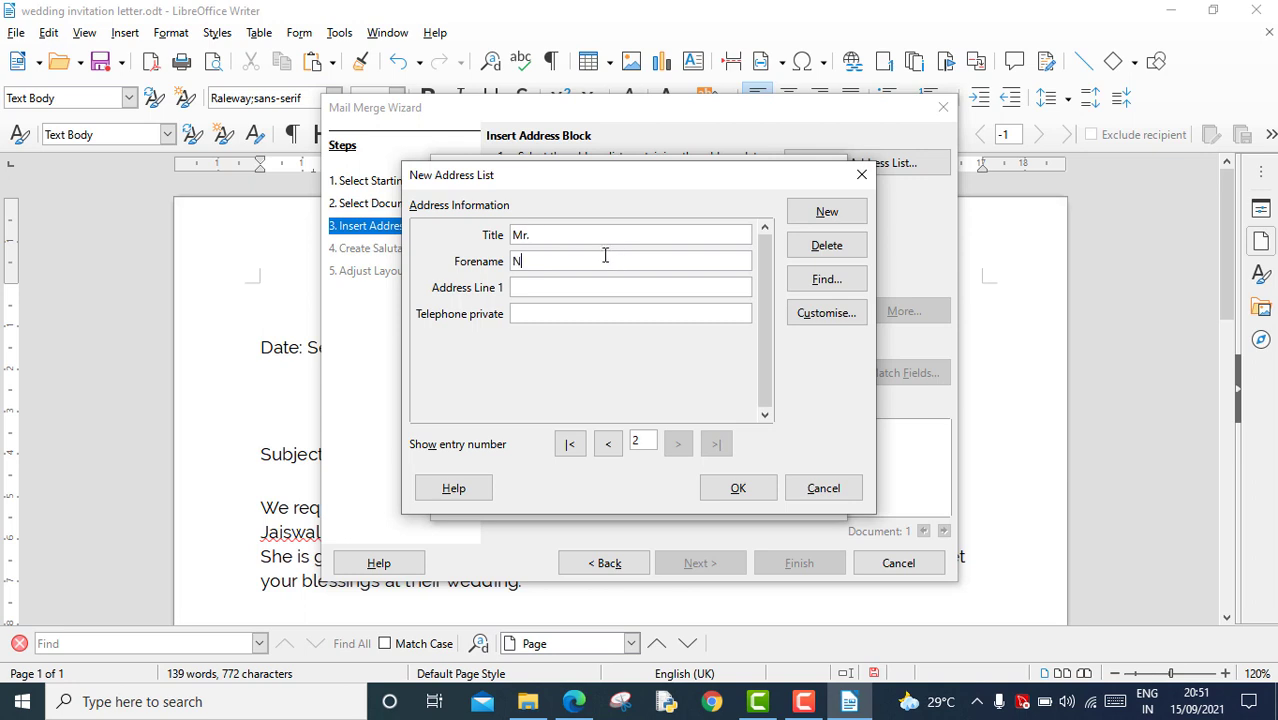
click(581, 281)
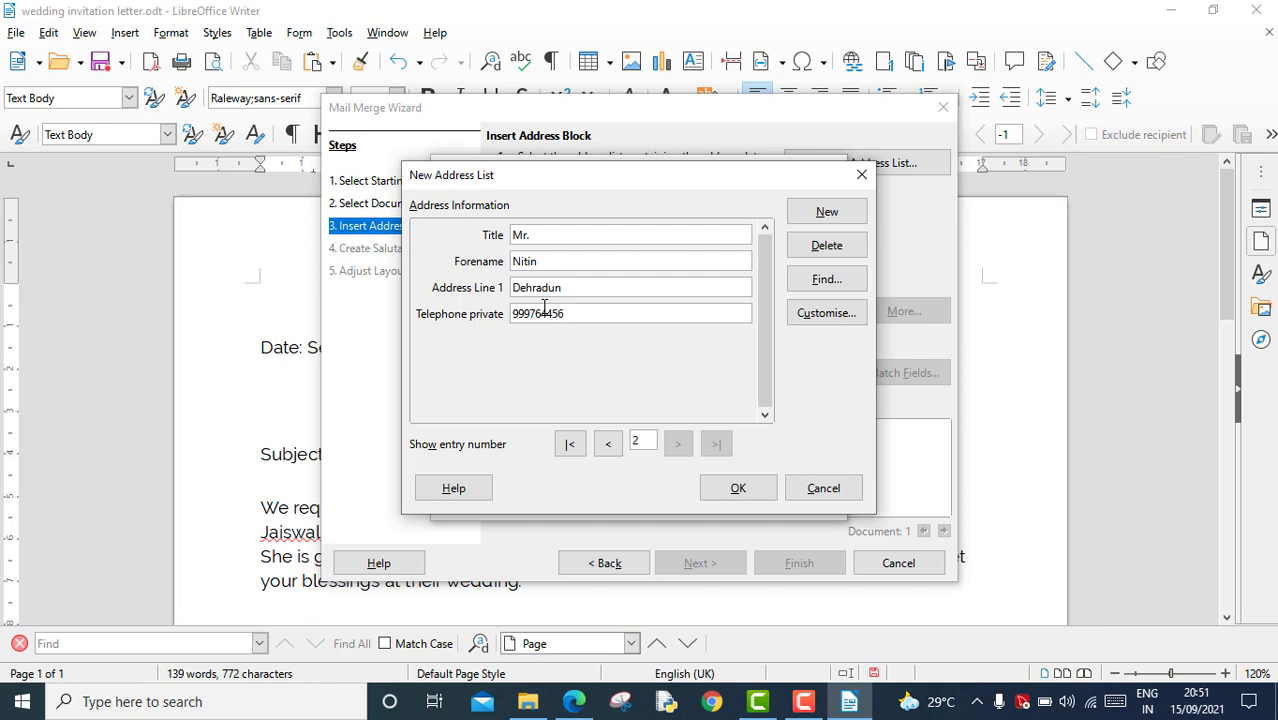
click(827, 211)
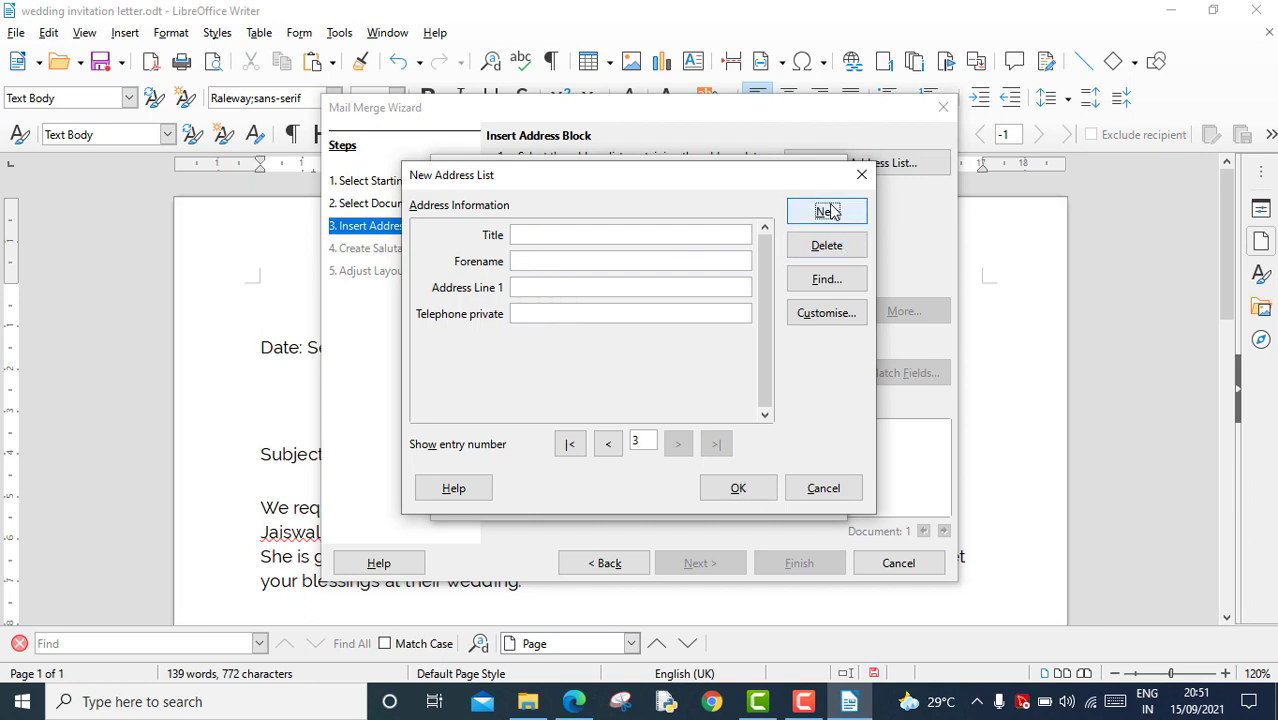
click(576, 235)
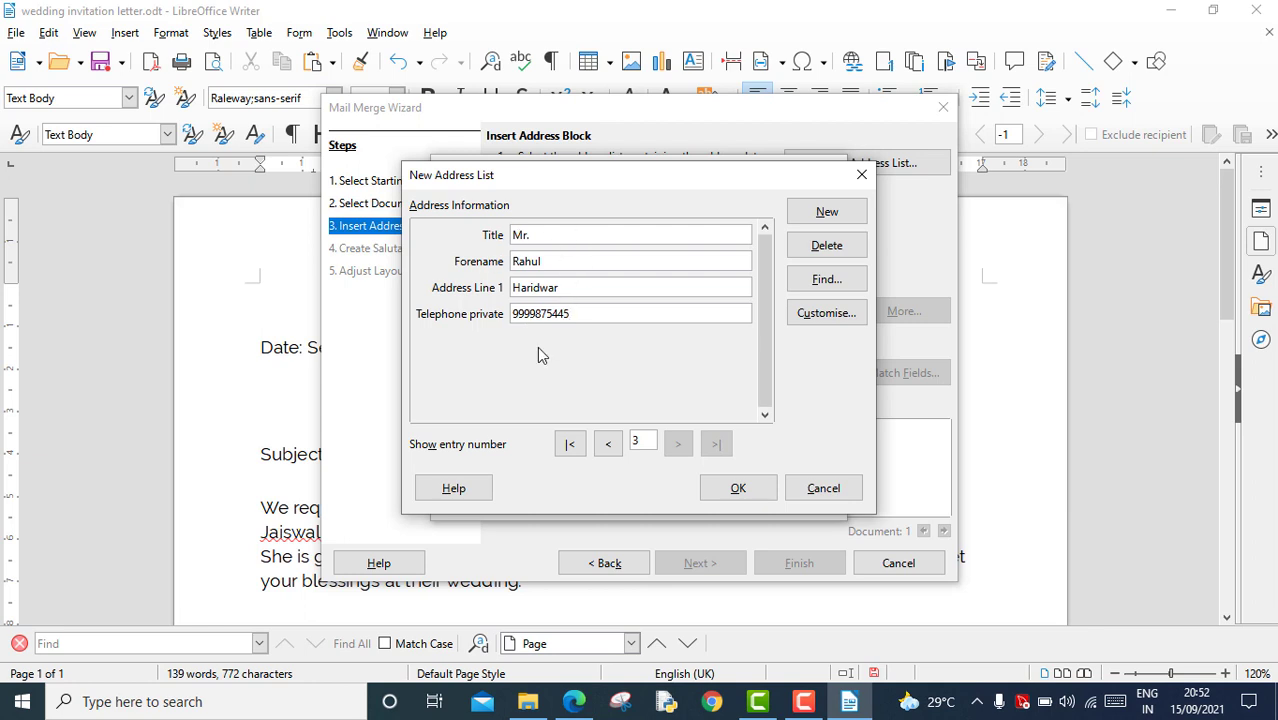
click(604, 447)
click(604, 448)
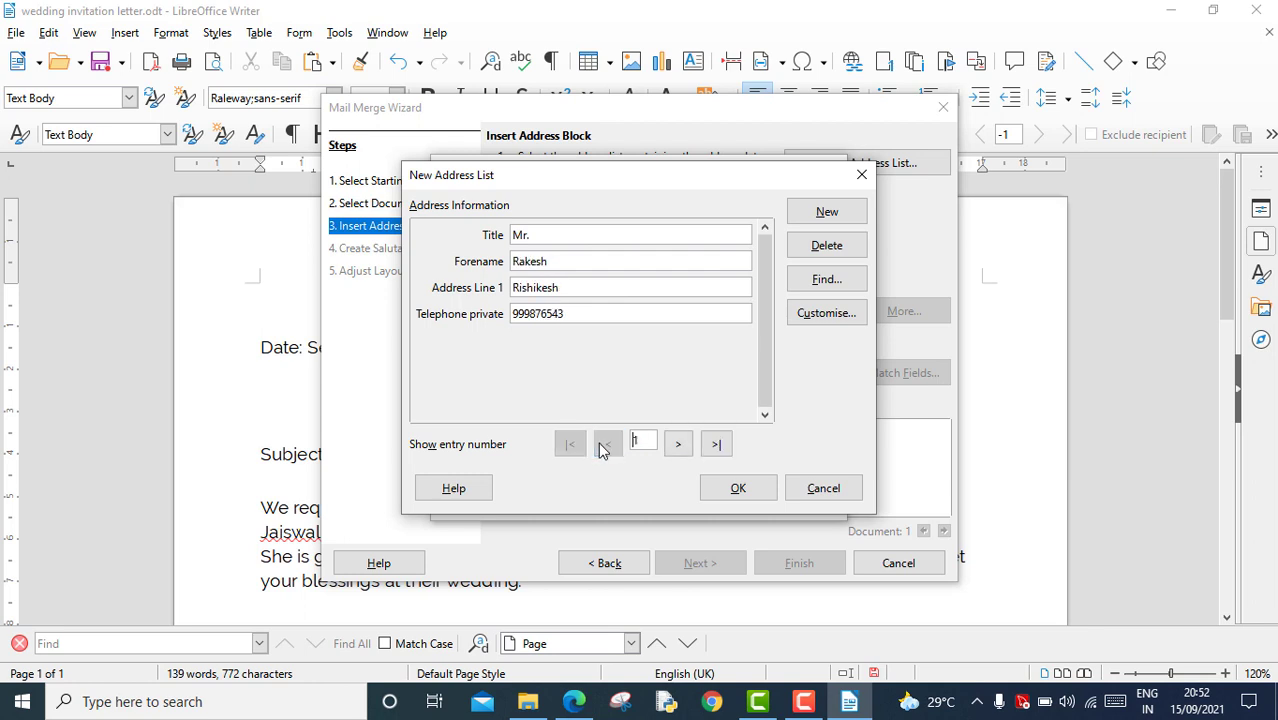
click(677, 446)
click(677, 447)
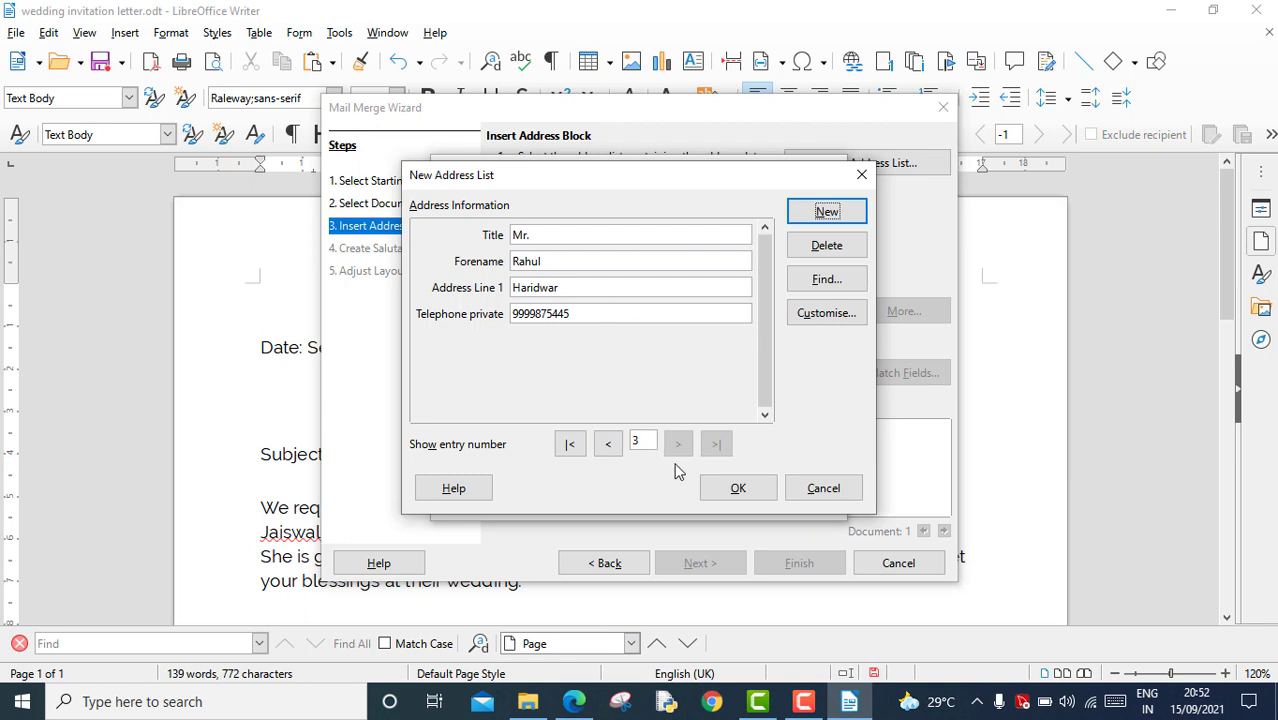
Save the address list as Myaddresslist in LibreOffice Address List (*.csv) format on the Desktop and use it as the recipient list.
click(734, 489)
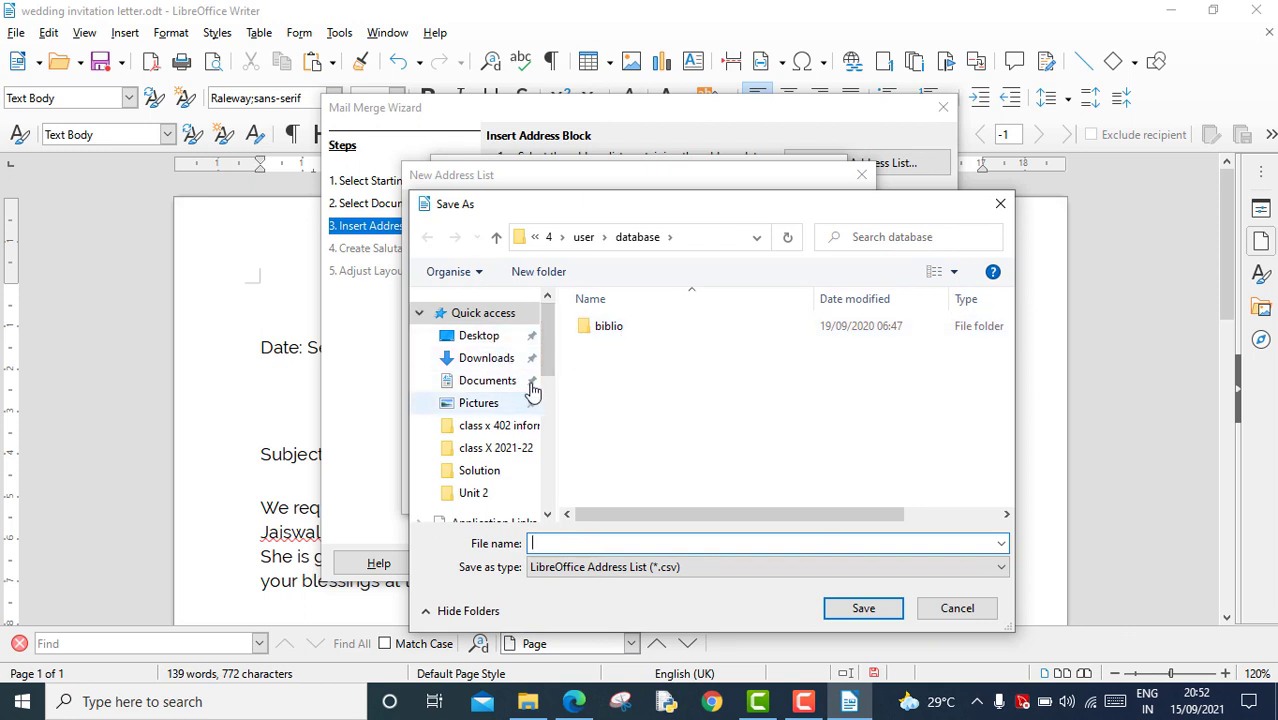
drag(547, 358, 545, 458)
scroll(540, 455, down, 1)
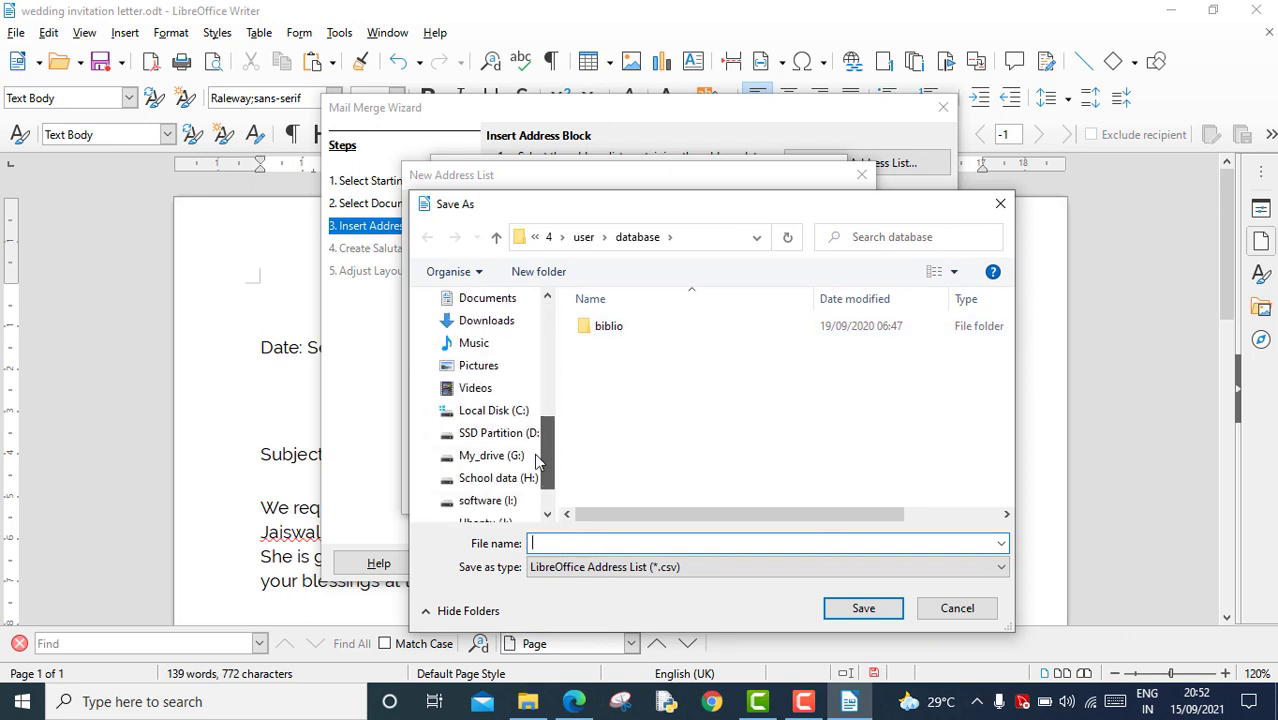
click(520, 433)
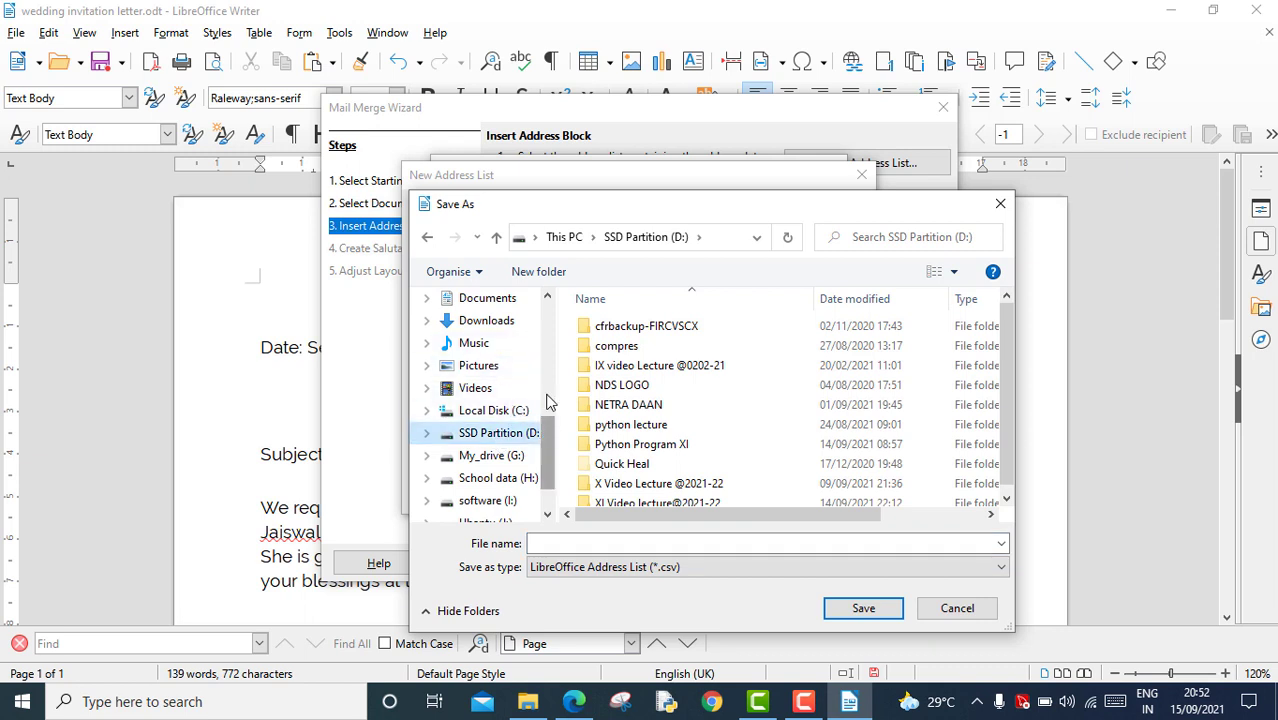
drag(545, 414, 545, 364)
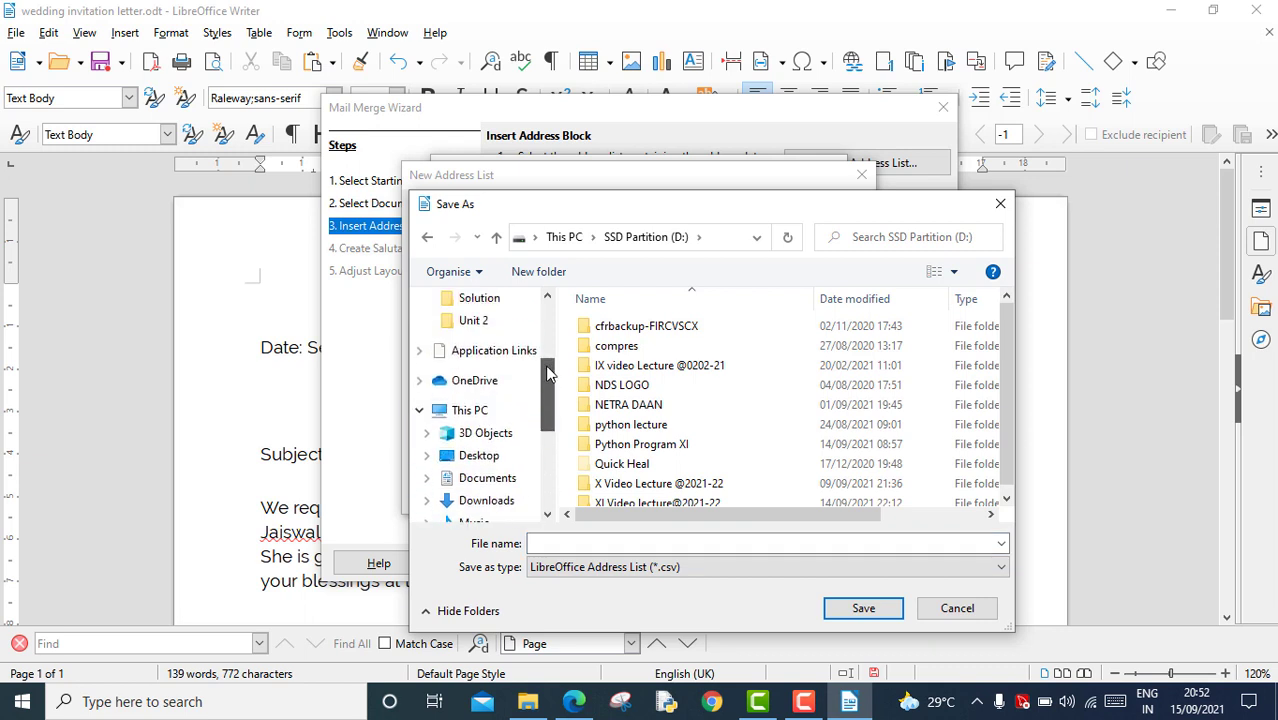
click(481, 457)
click(543, 543)
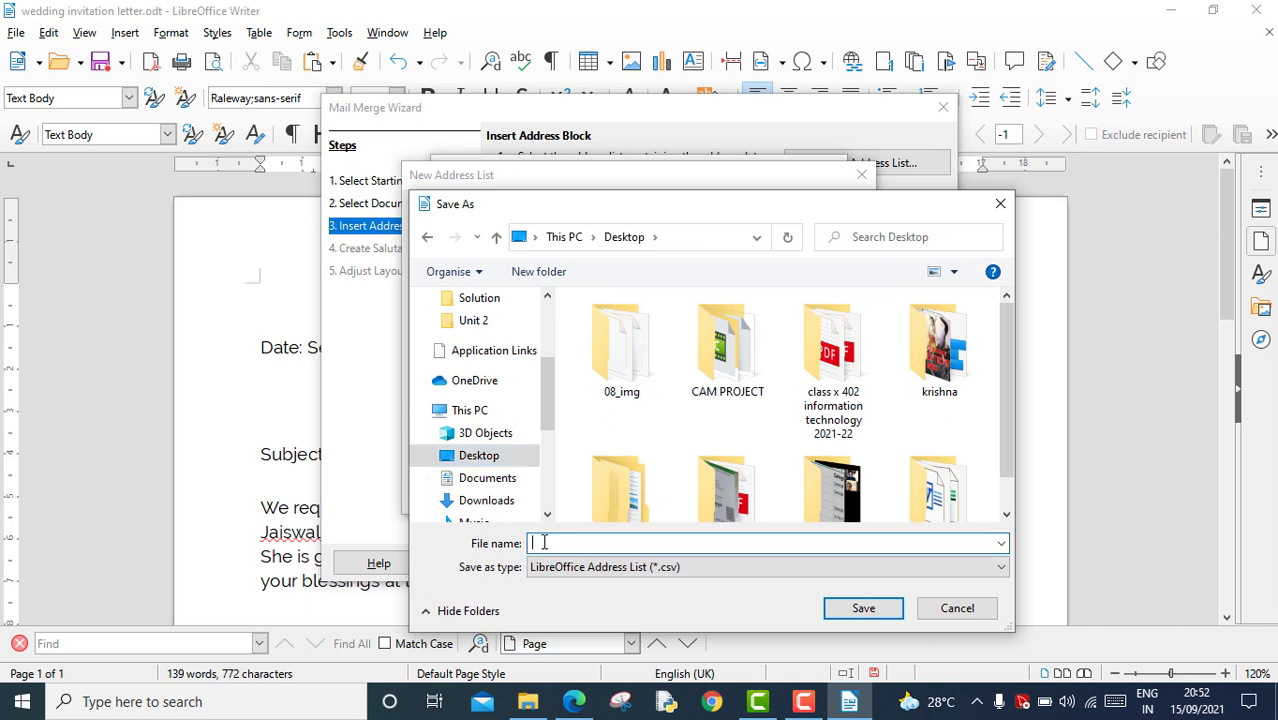
text(Myaddresslist)
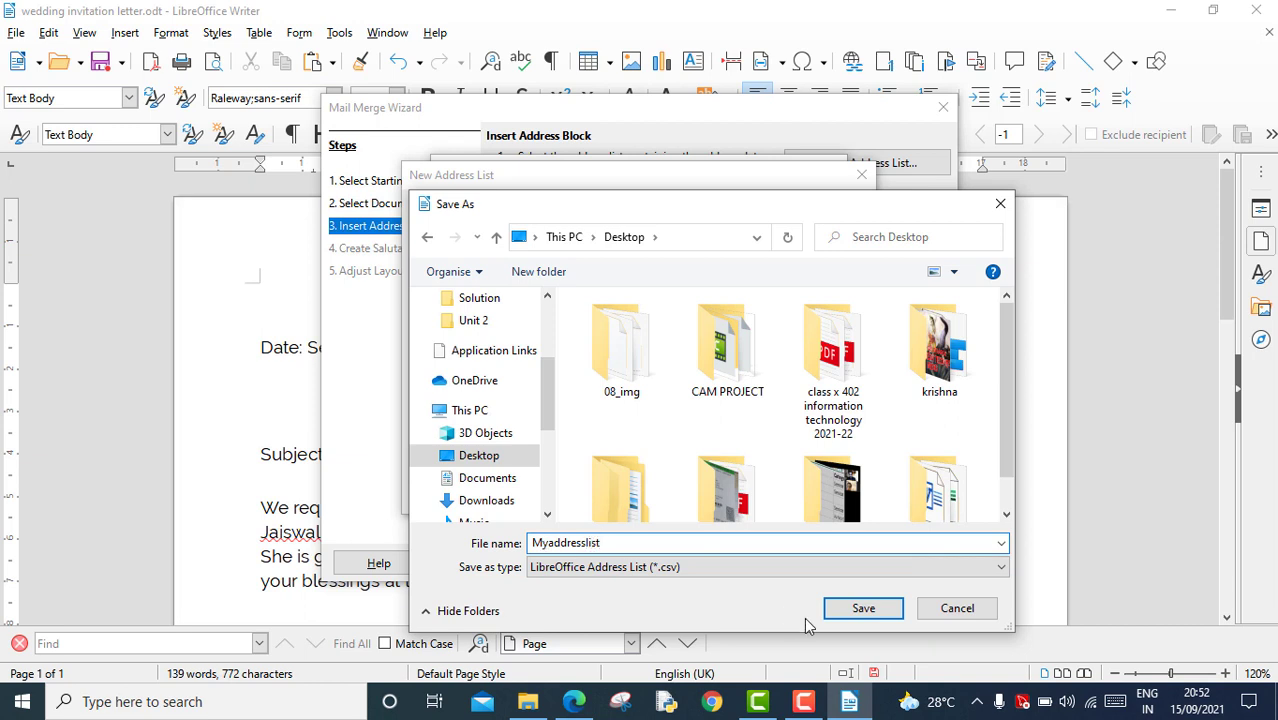
click(796, 568)
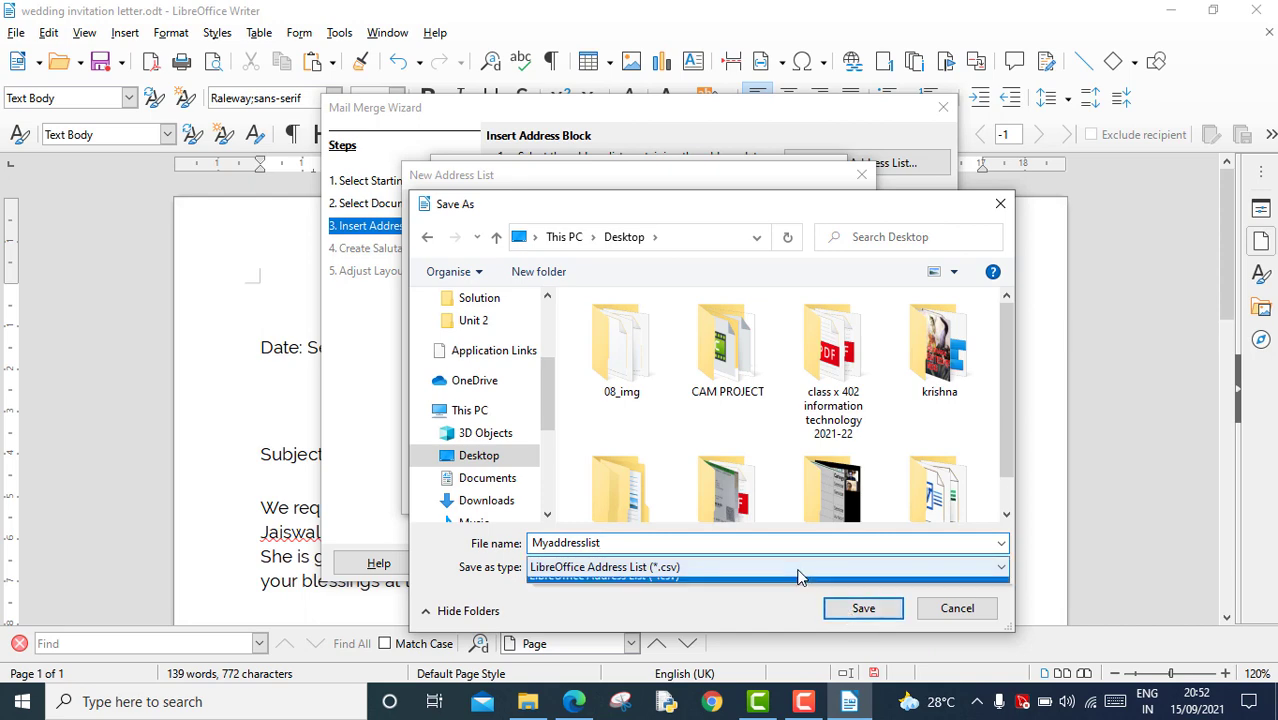
click(796, 568)
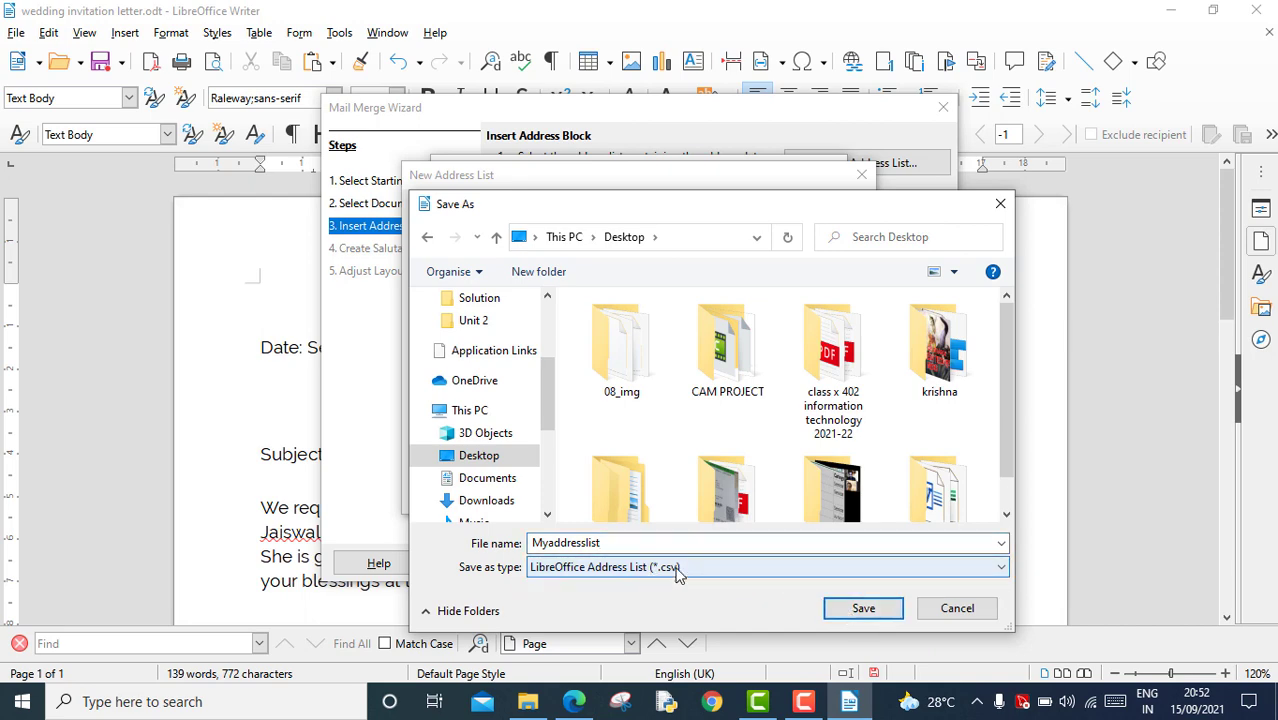
click(863, 608)
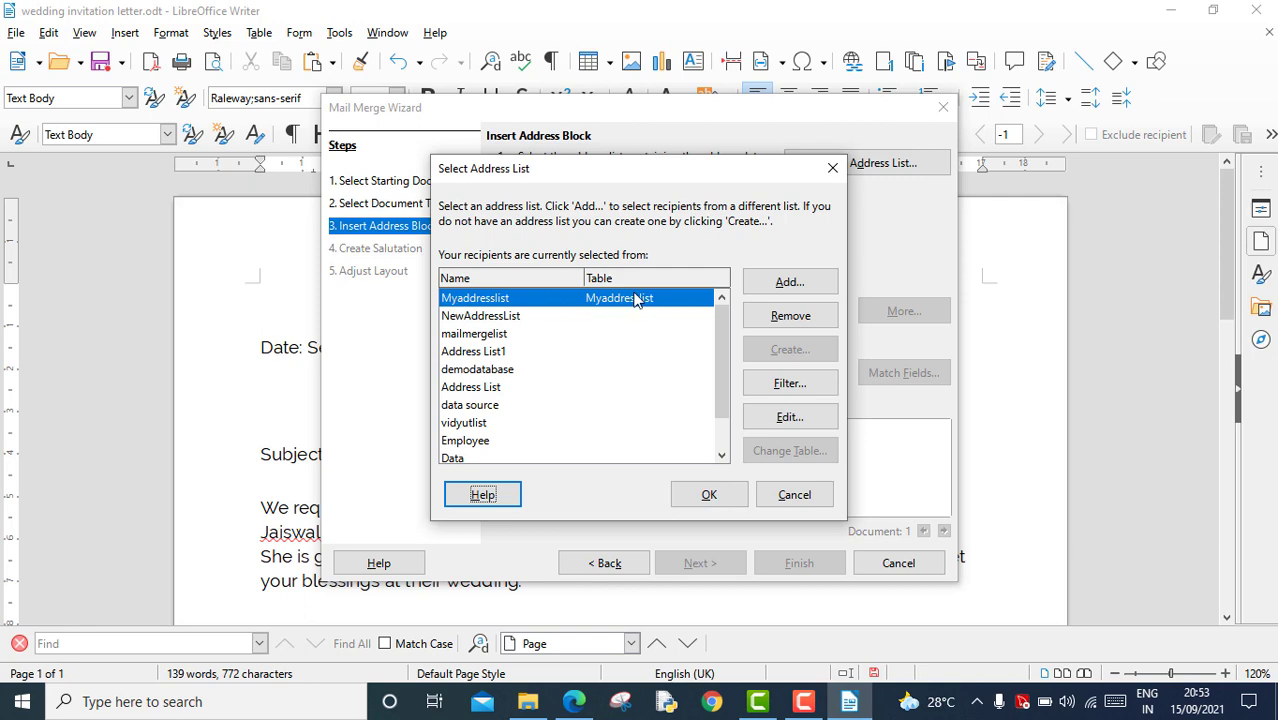
click(710, 495)
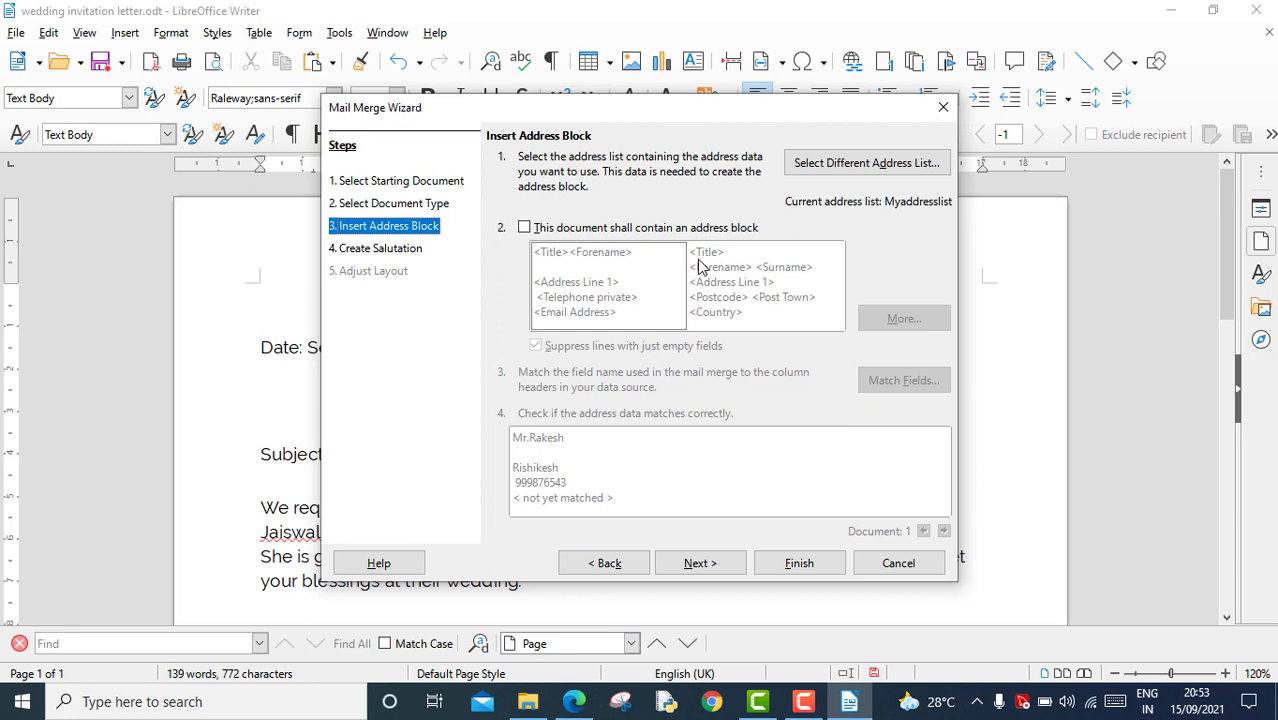
Include an address block in the document and compare the two offered block layouts.
click(525, 228)
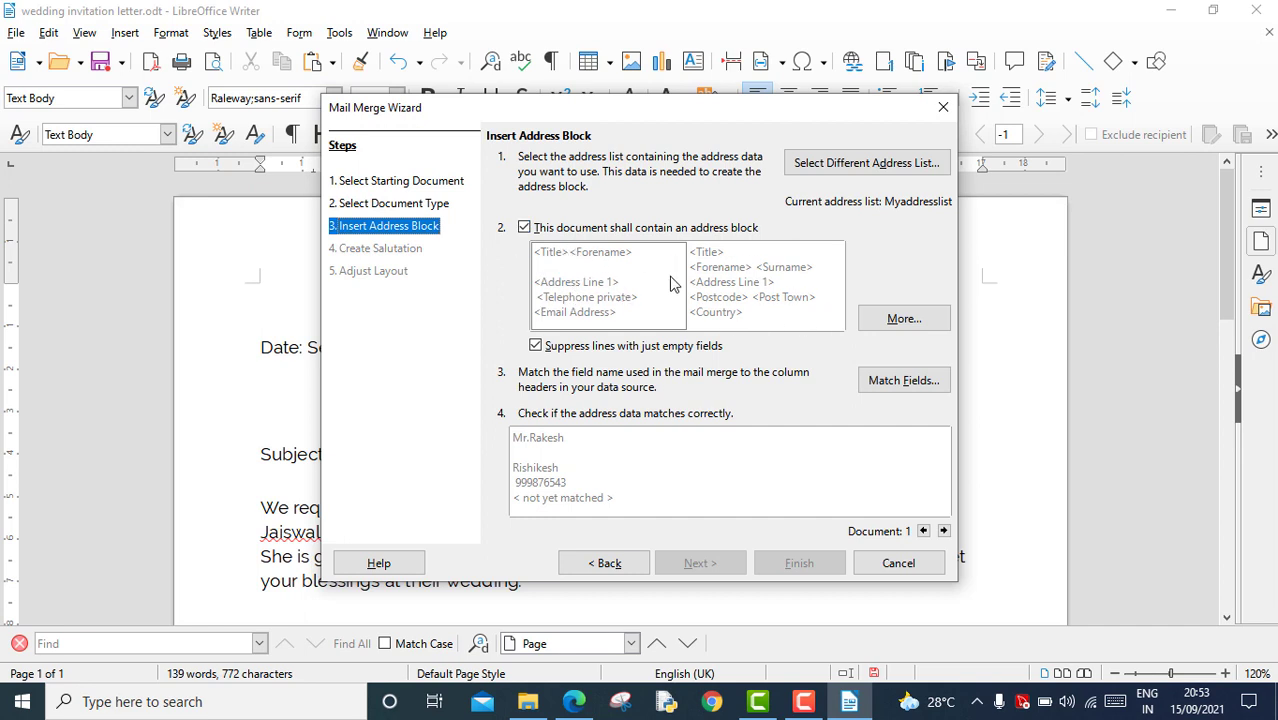
click(741, 285)
click(598, 285)
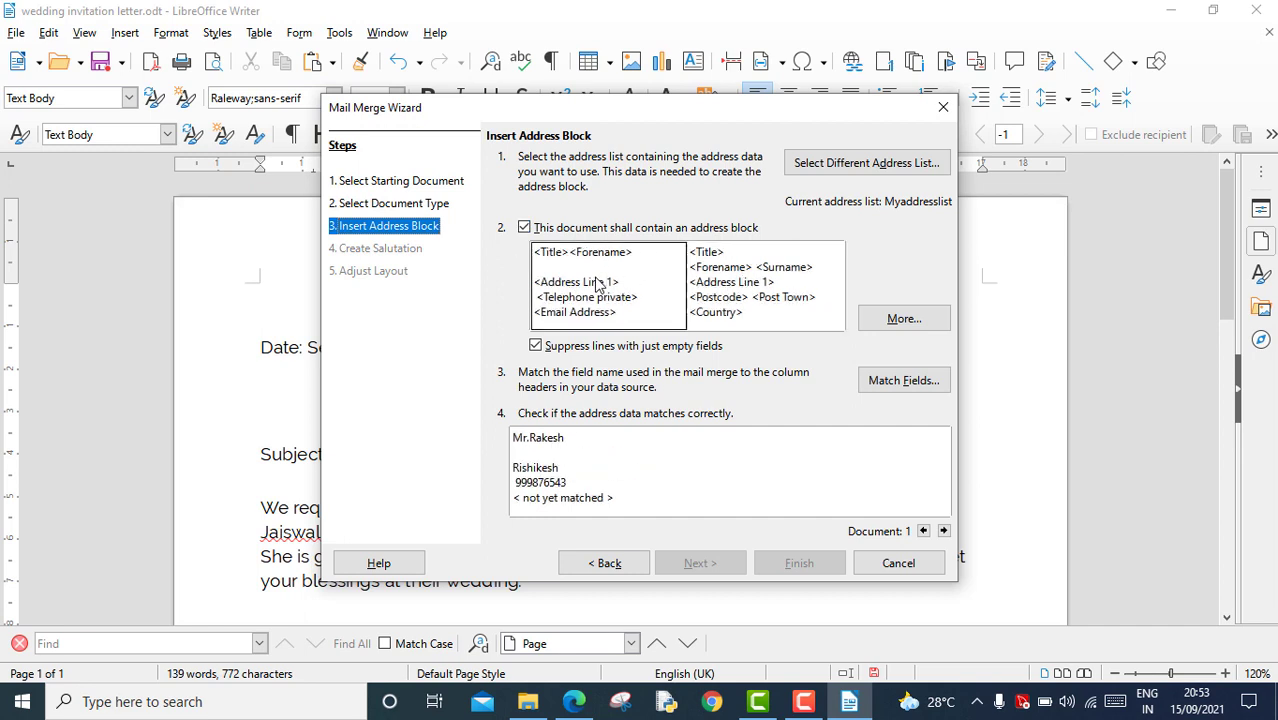
click(745, 286)
Remove the Email Address element from the address block with Title, Forename, Address Line 1 and Telephone private, and use the edited block.
click(905, 319)
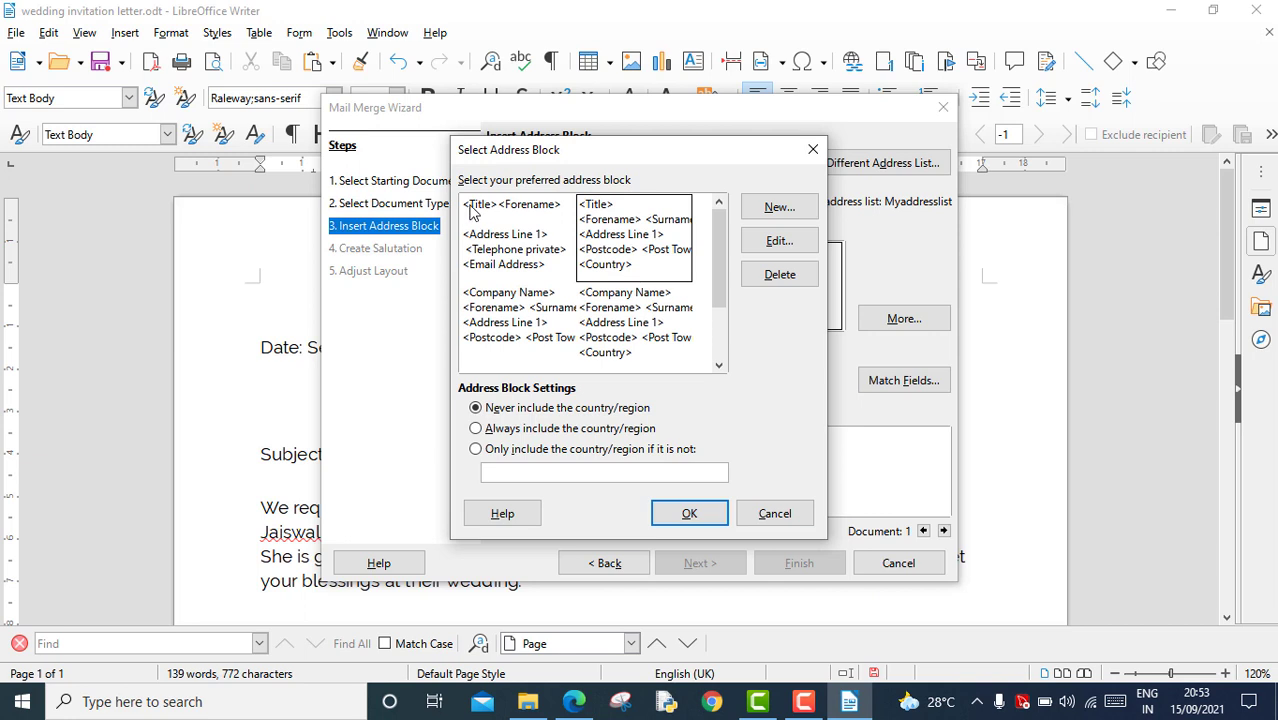
click(530, 268)
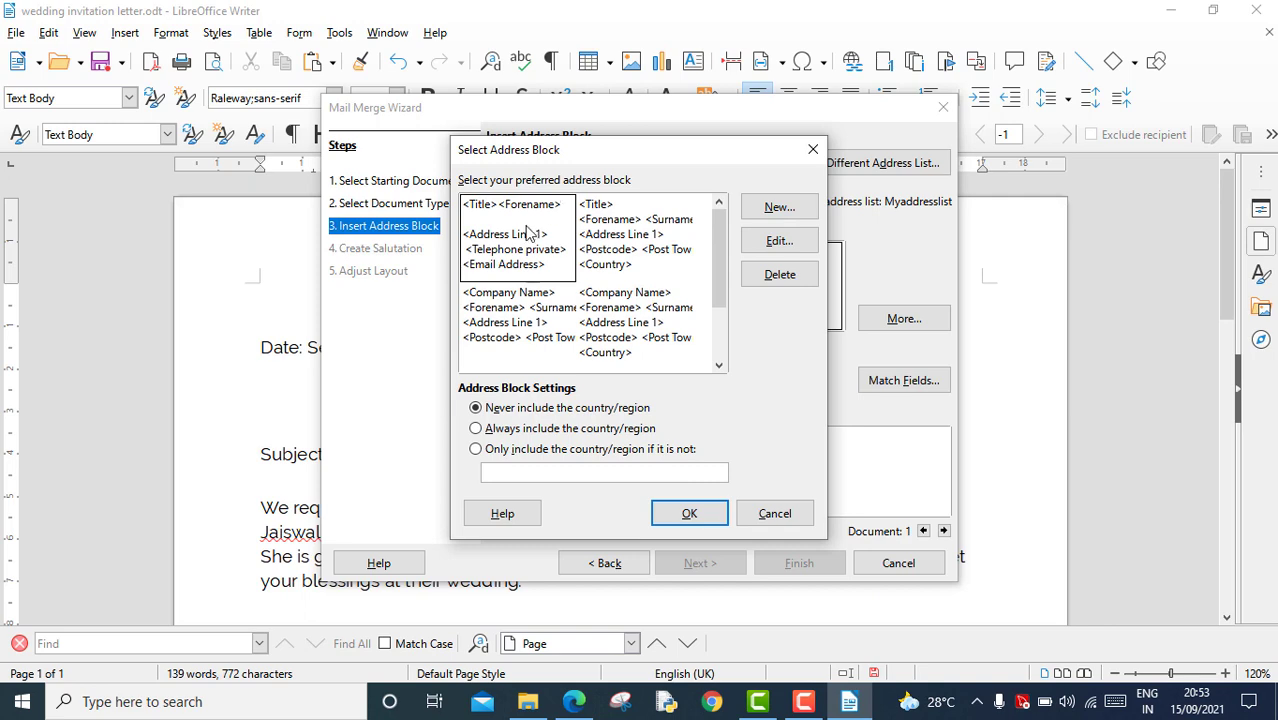
click(772, 246)
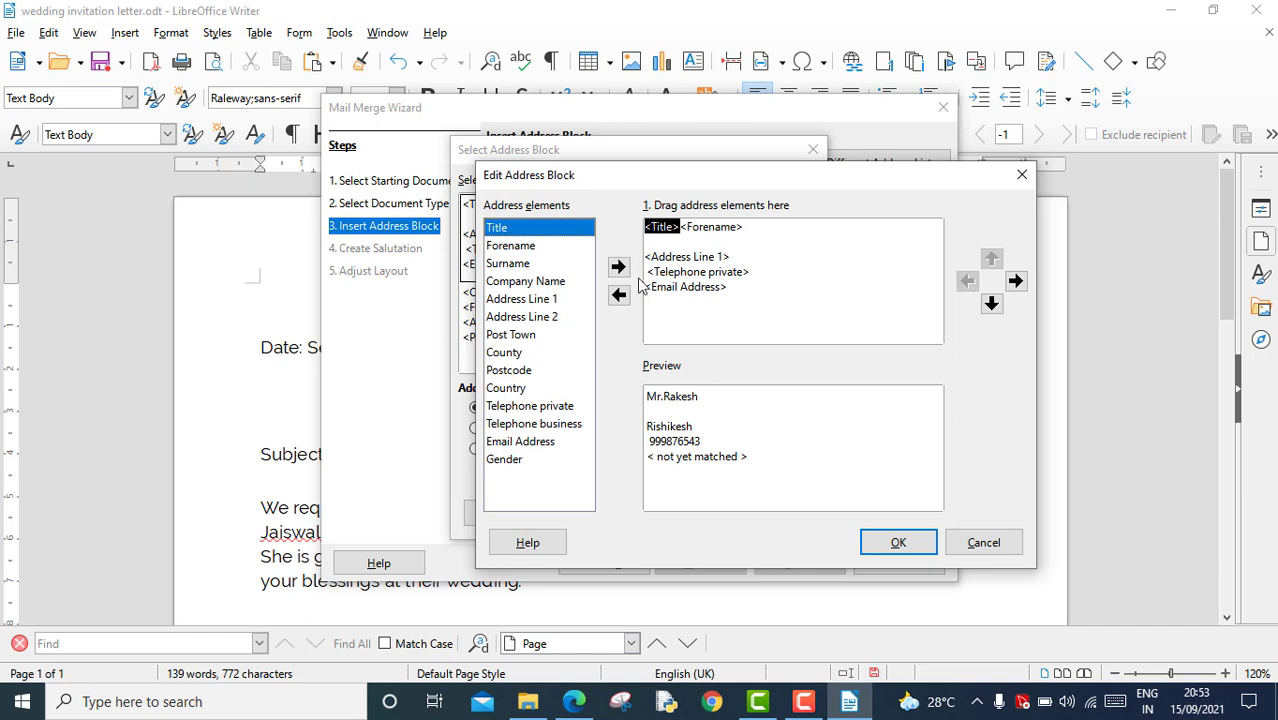
click(725, 289)
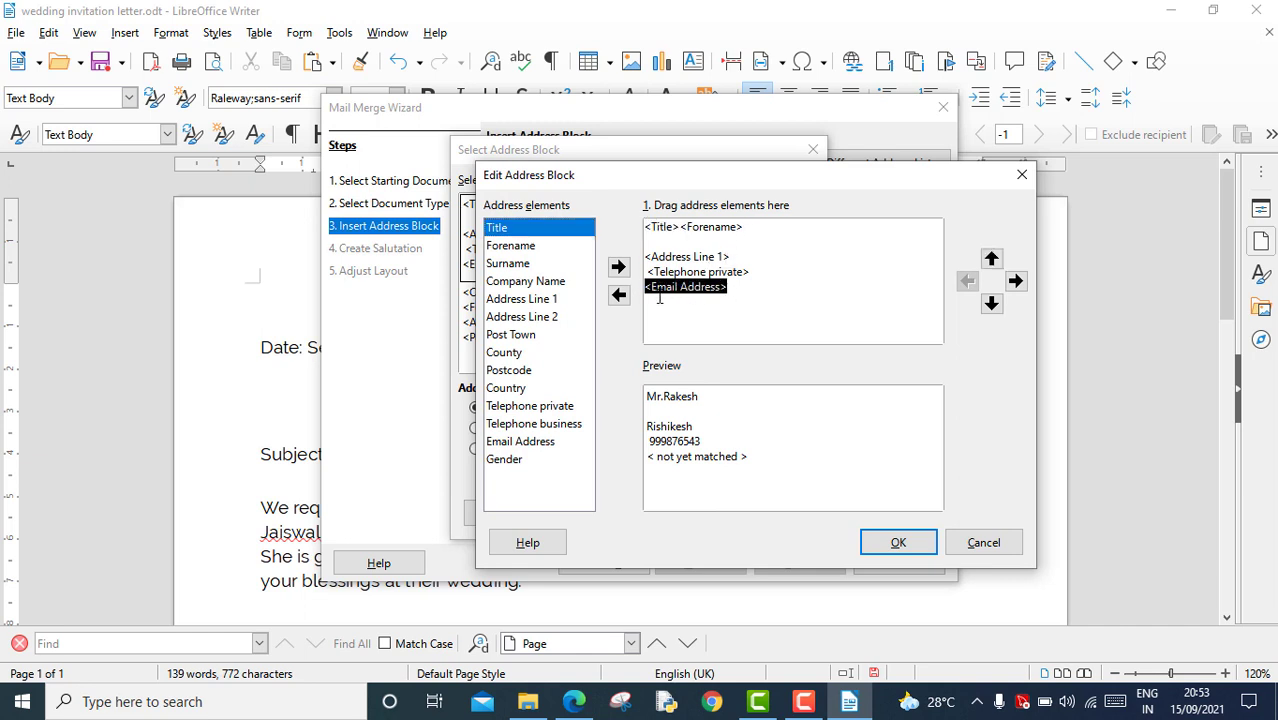
click(619, 295)
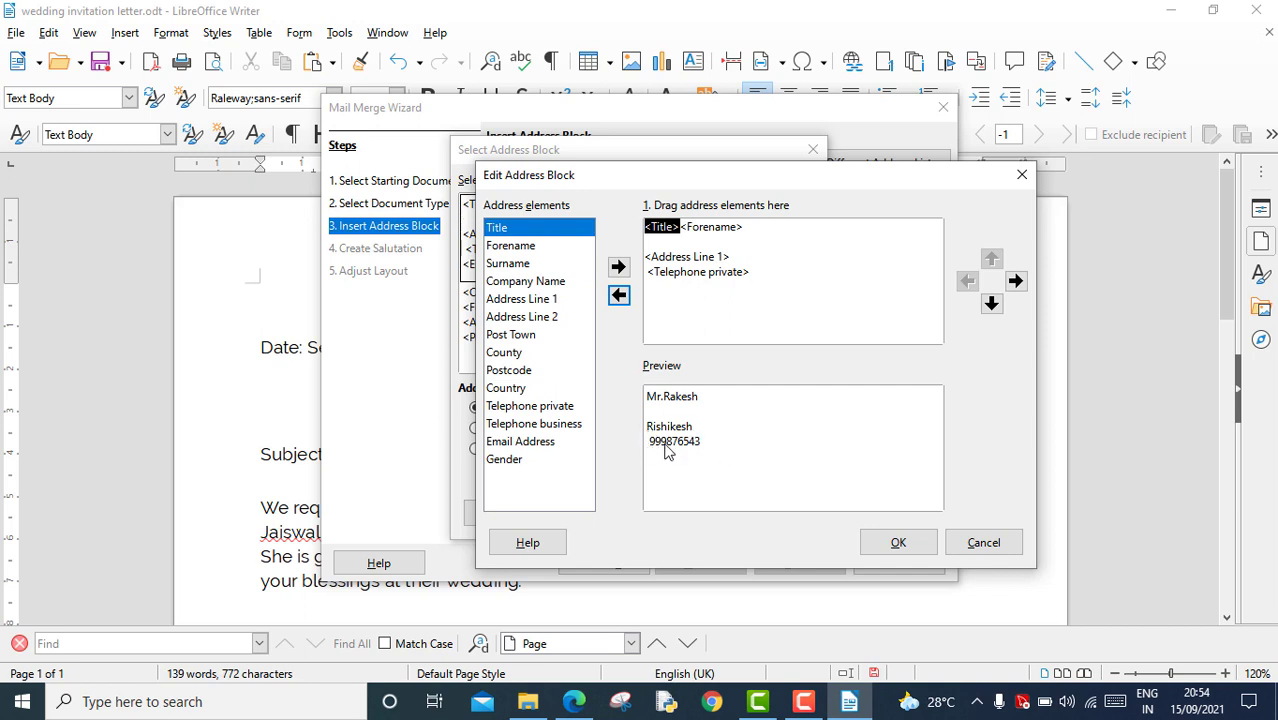
click(897, 546)
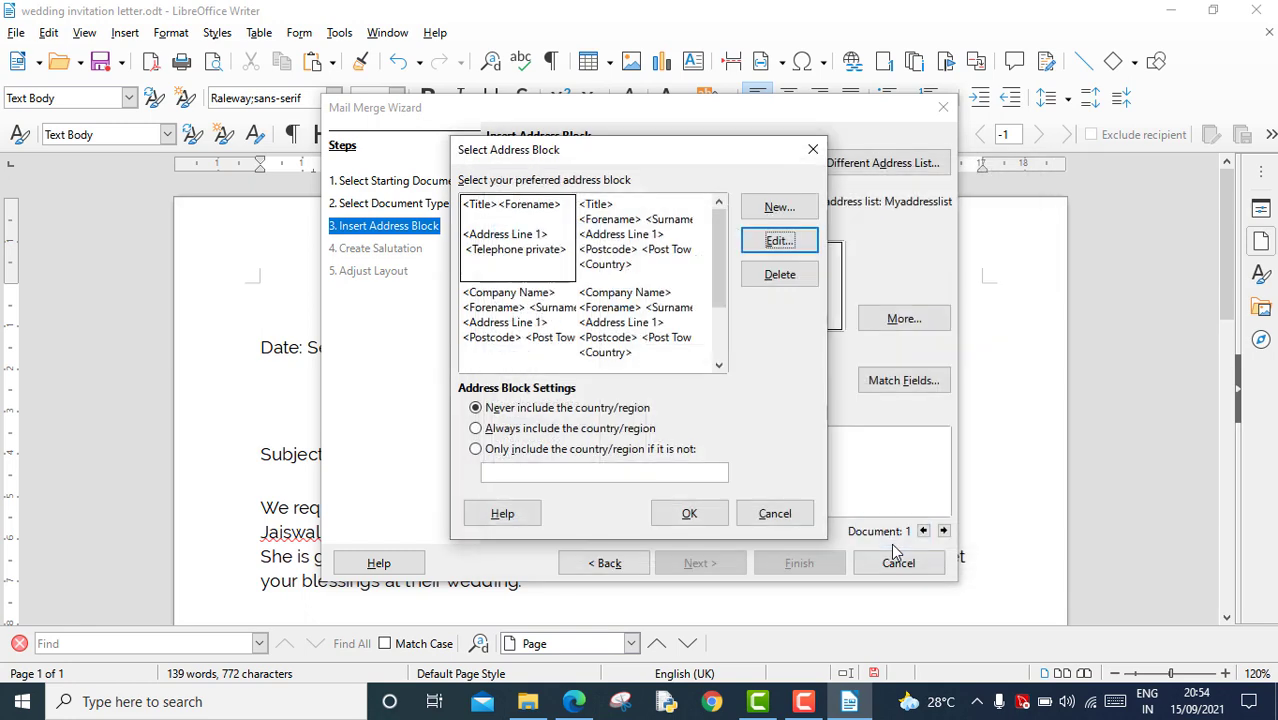
click(692, 514)
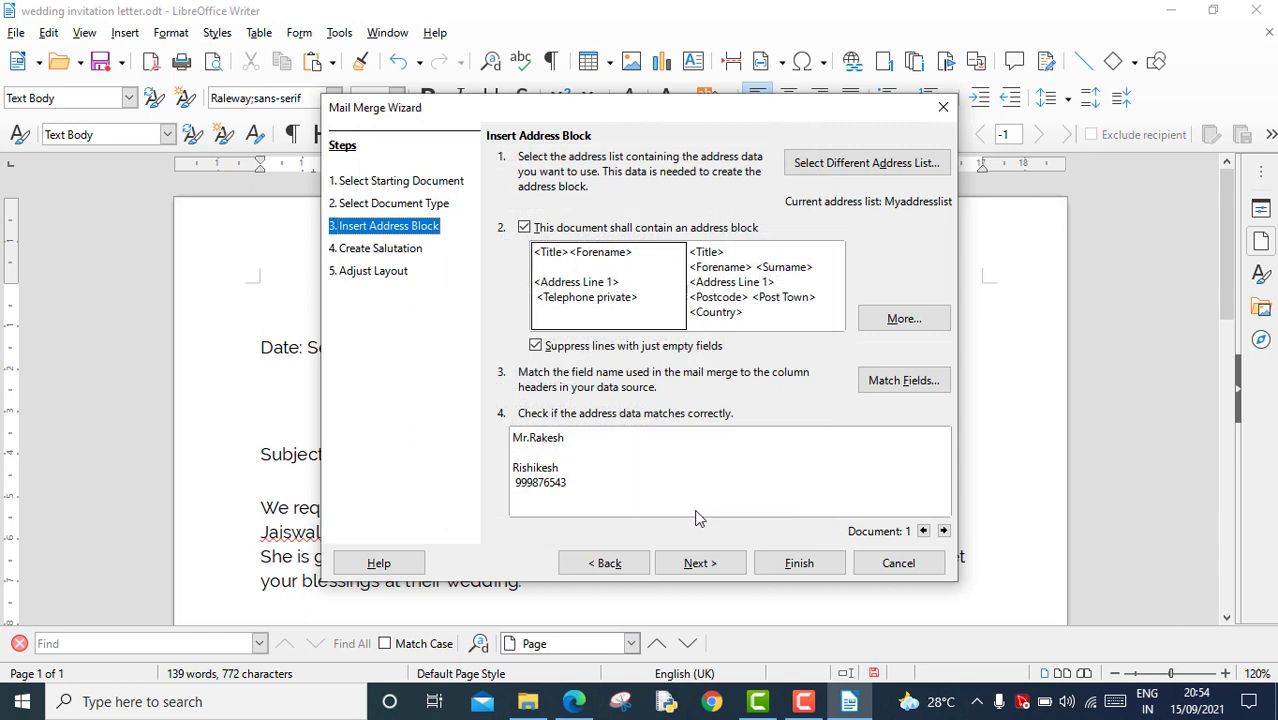
Complete the mail merge wizard without a salutation, keeping the offered address block position aligned to the text body.
click(700, 563)
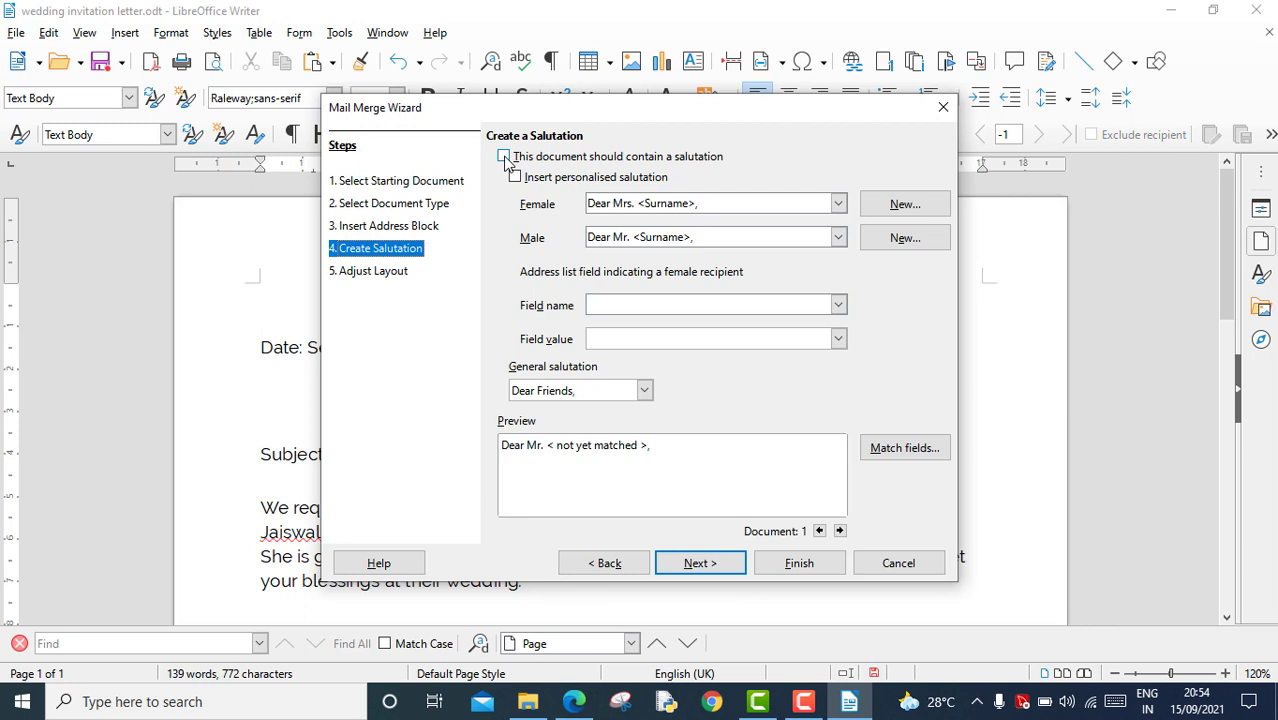
click(727, 563)
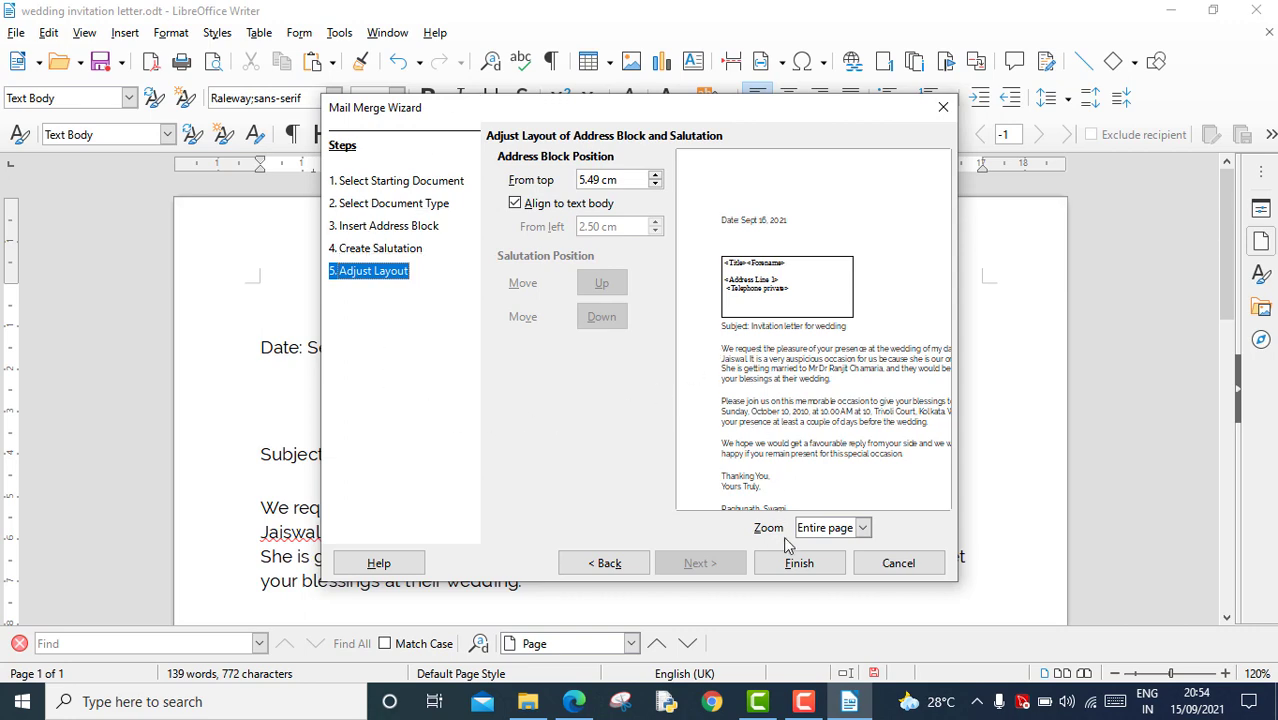
click(799, 564)
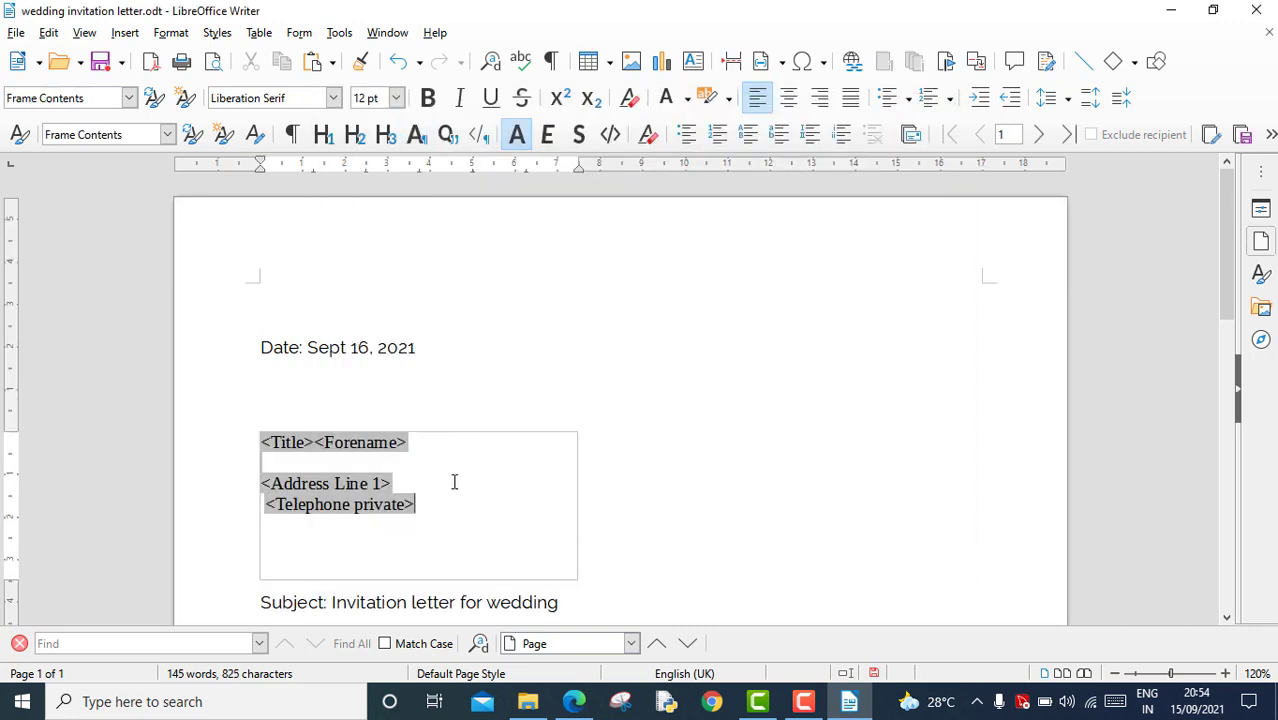
Hide the Mail Merge toolbar and show it again.
scroll(454, 482, down, 2)
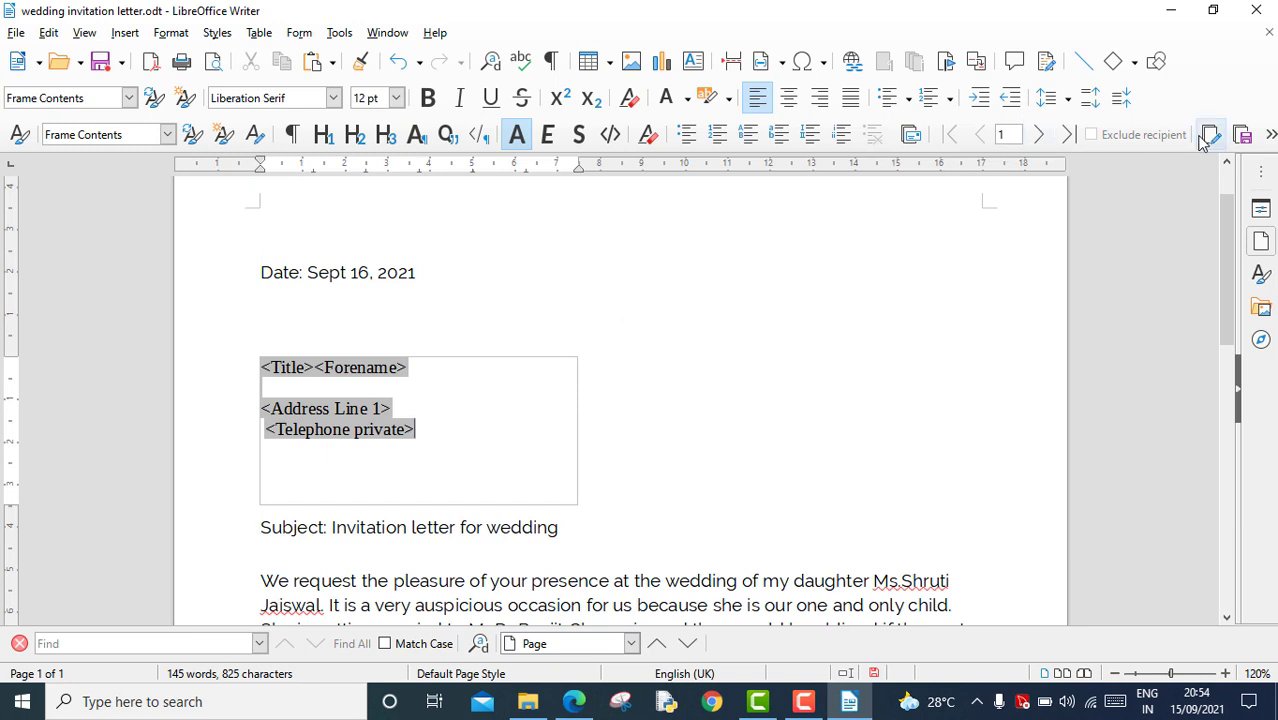
click(85, 33)
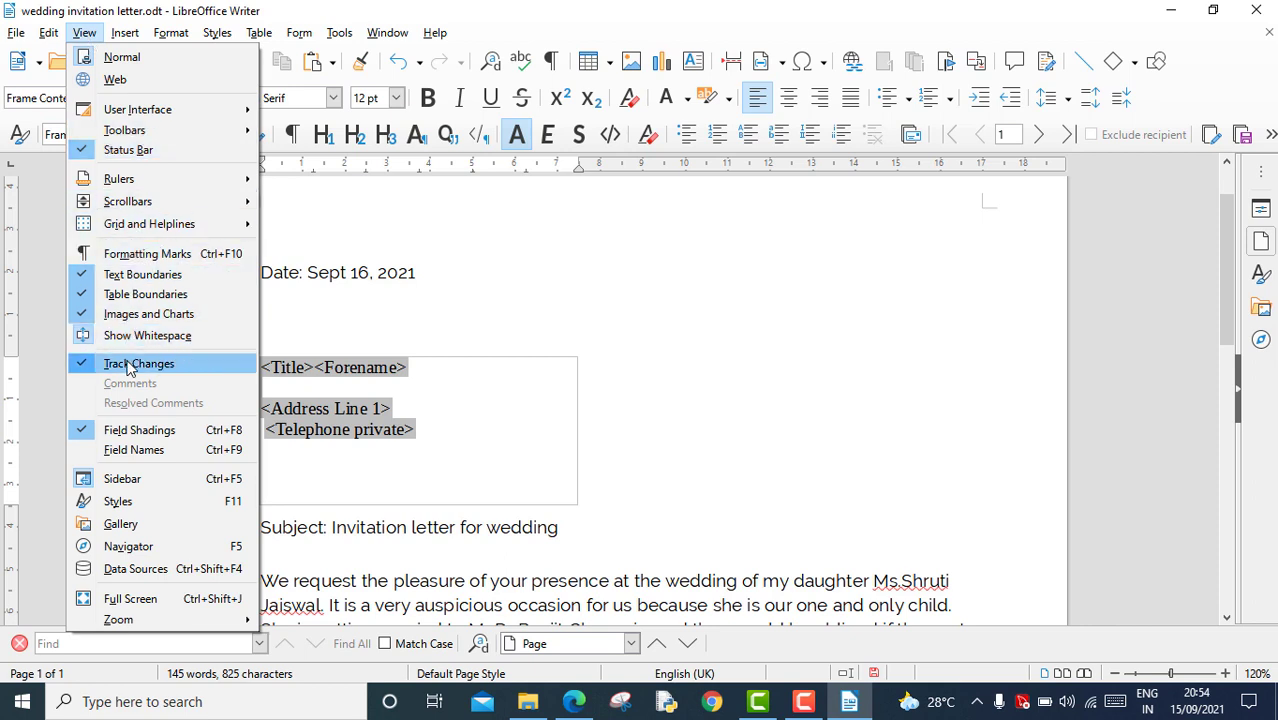
mouse_move(240, 130)
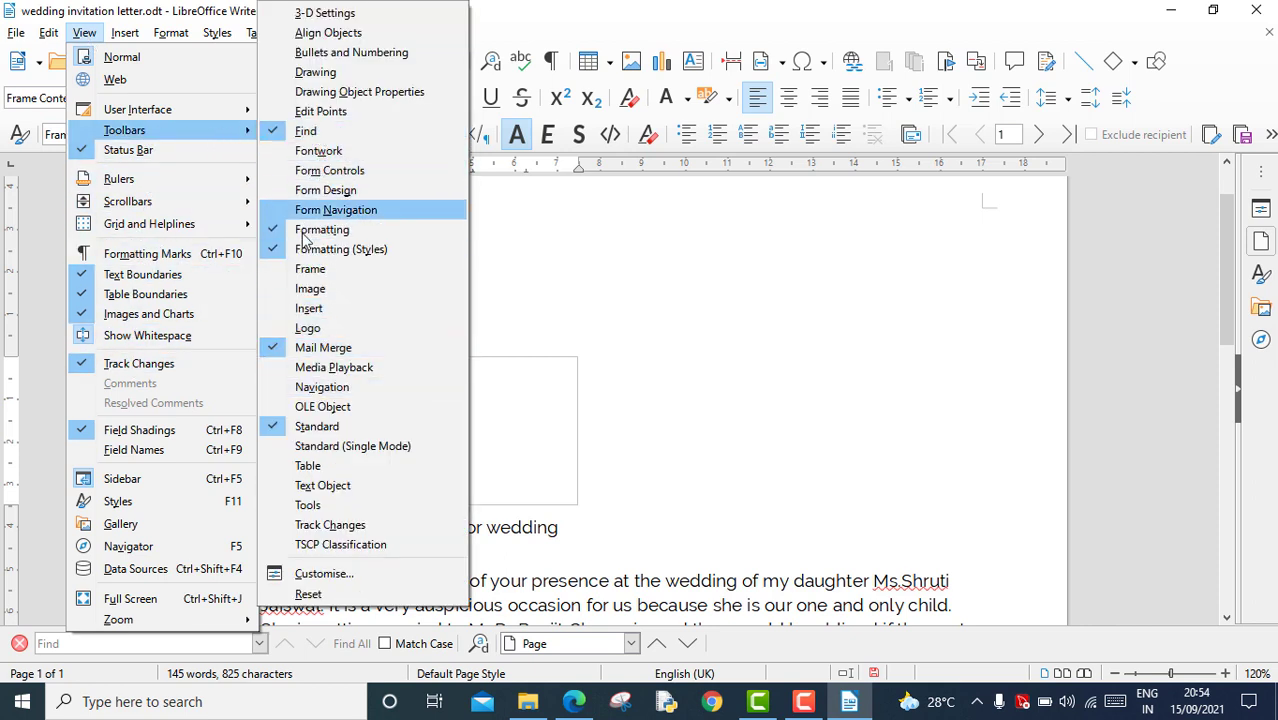
click(282, 350)
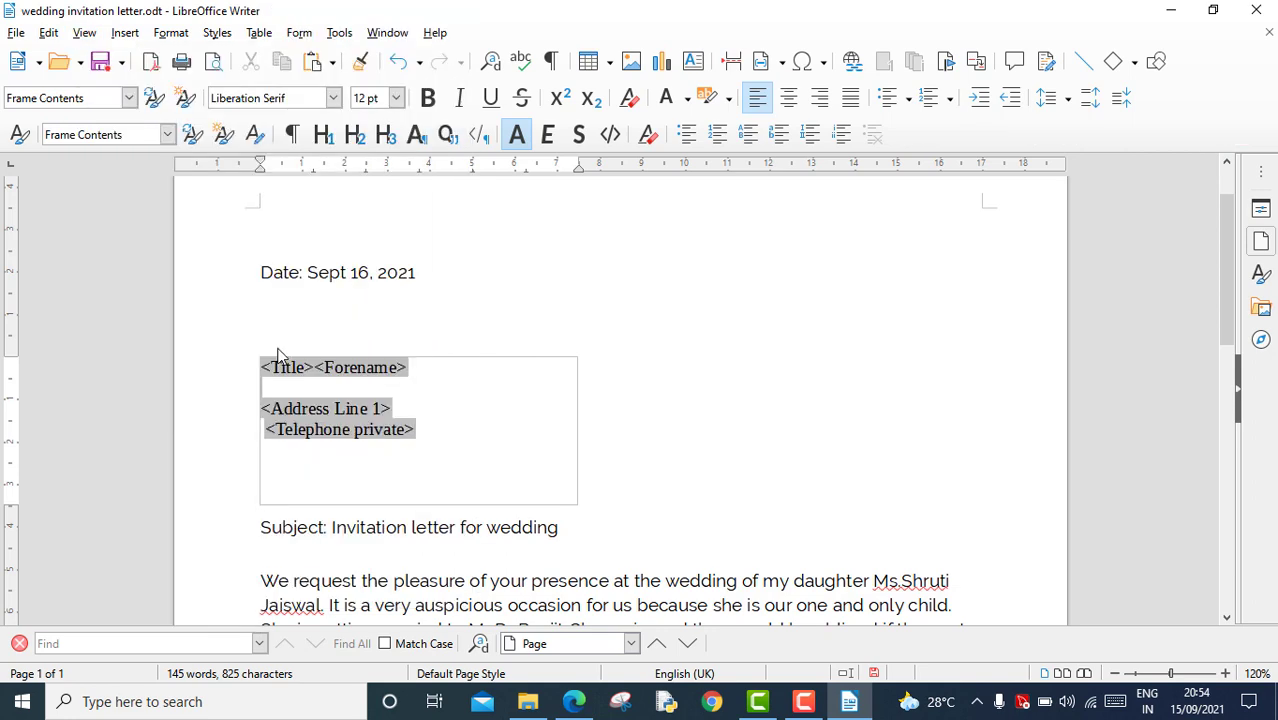
click(84, 33)
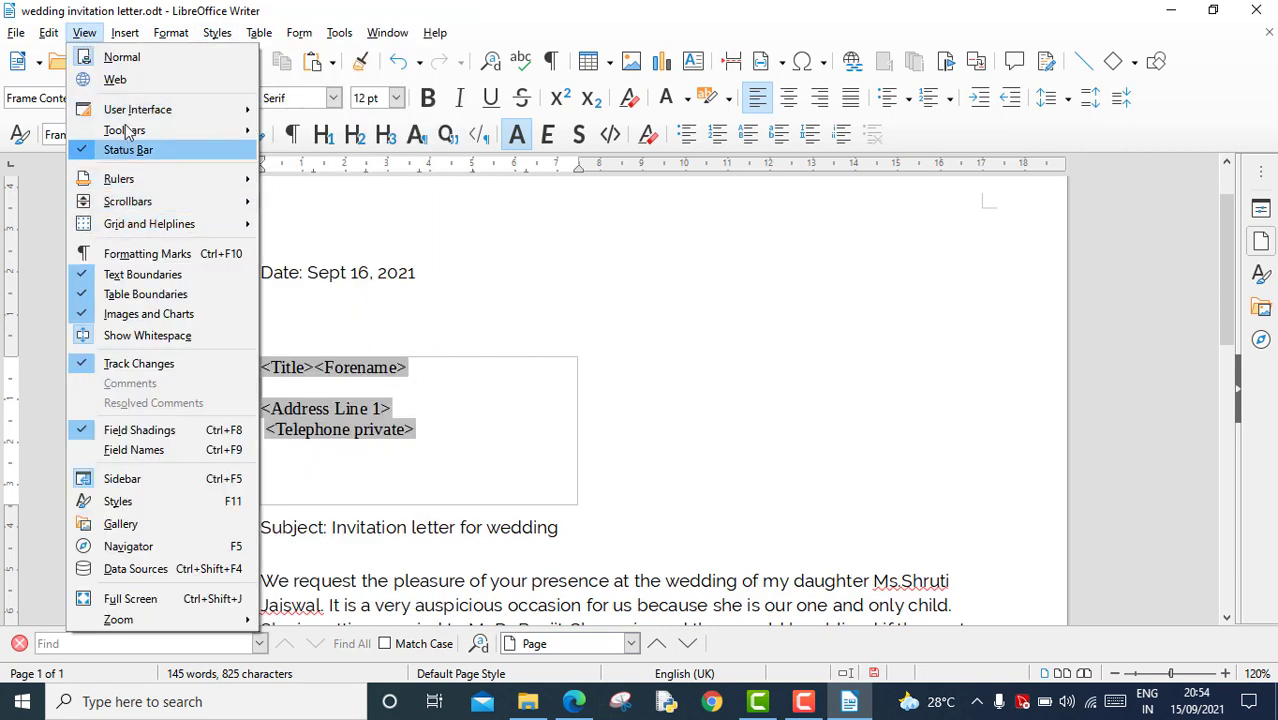
mouse_move(130, 131)
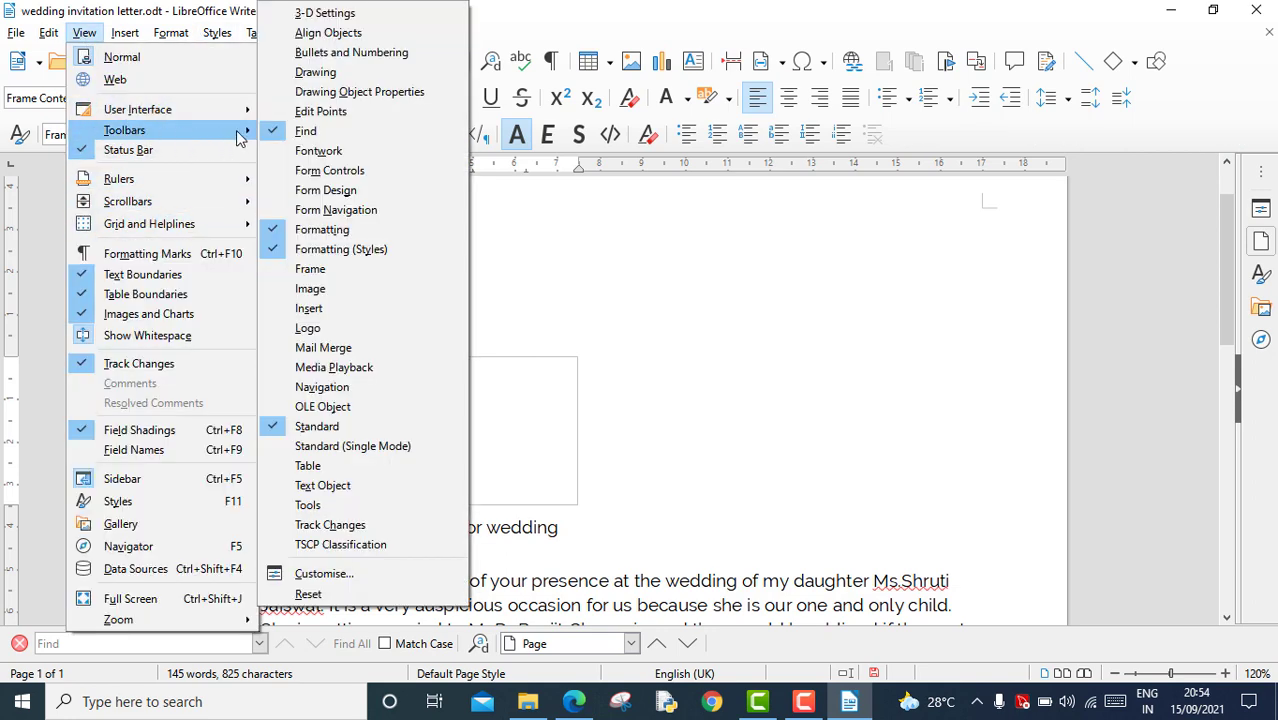
click(282, 350)
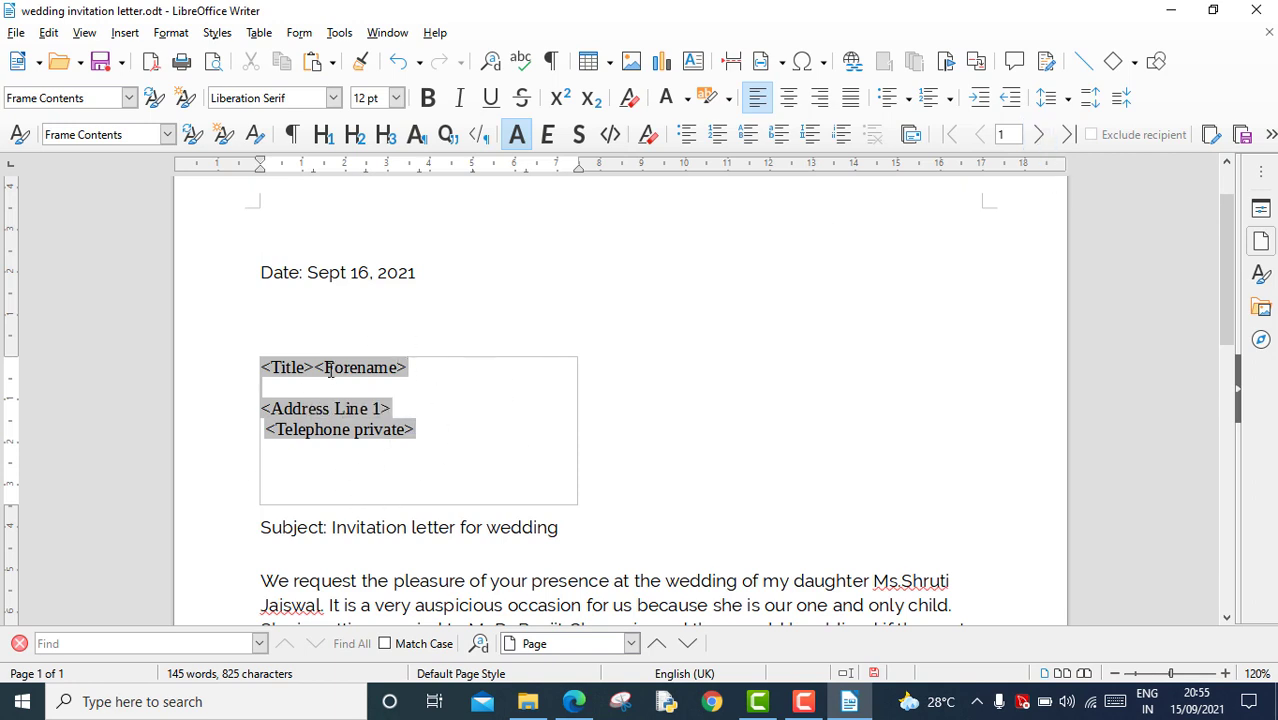
Look over the letter and preview each recipient's merged address block, going forward to record 3 and back to record 1.
scroll(795, 360, down, 10)
scroll(795, 360, up, 12)
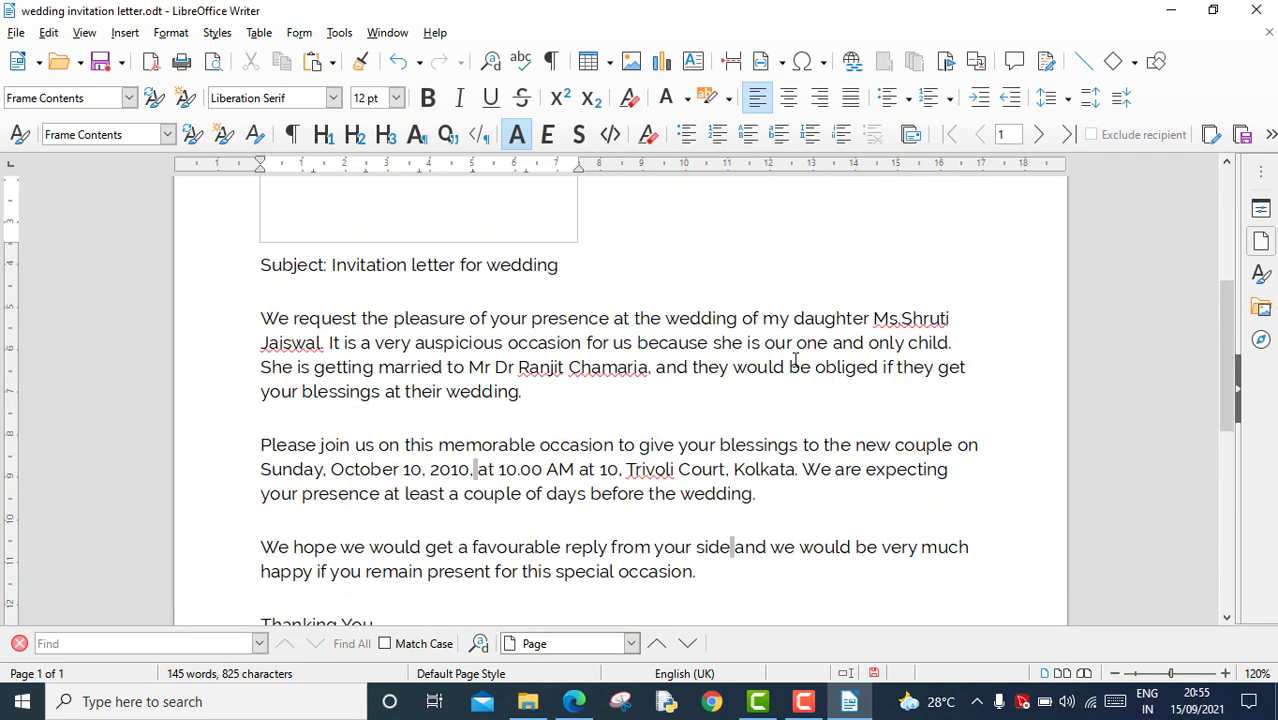
scroll(795, 360, down, 1)
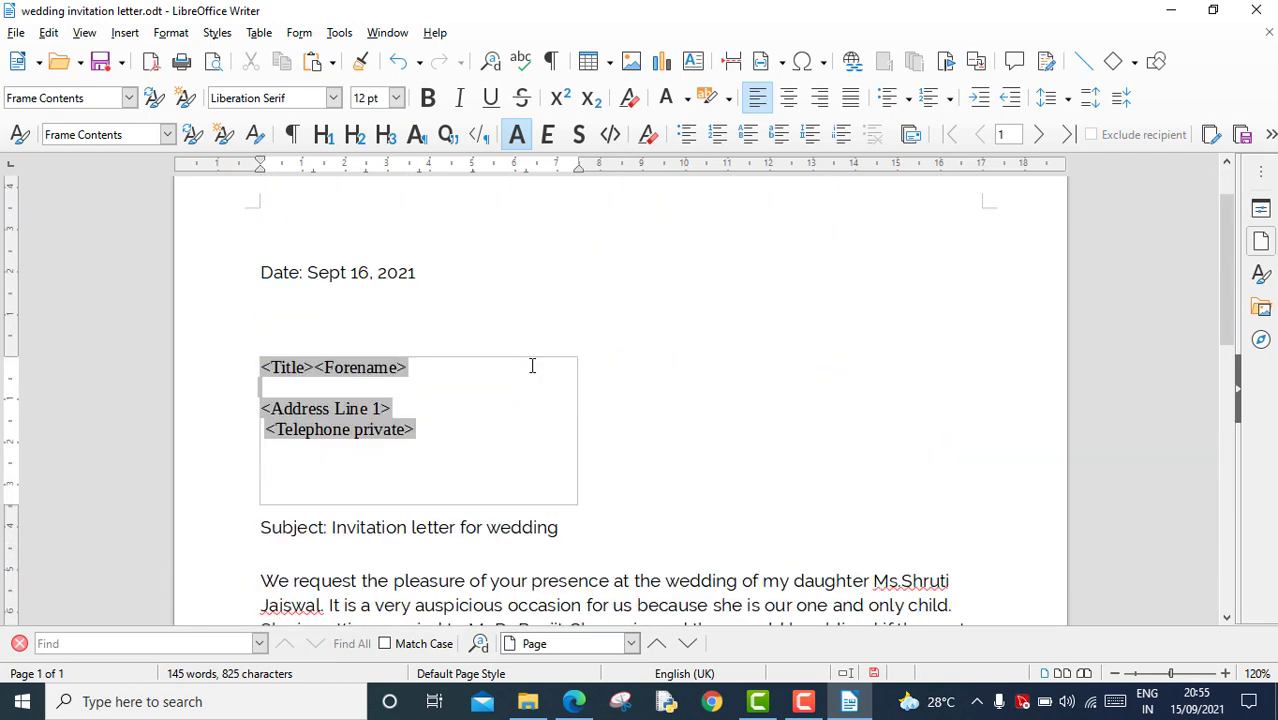
scroll(532, 366, down, 1)
click(1038, 134)
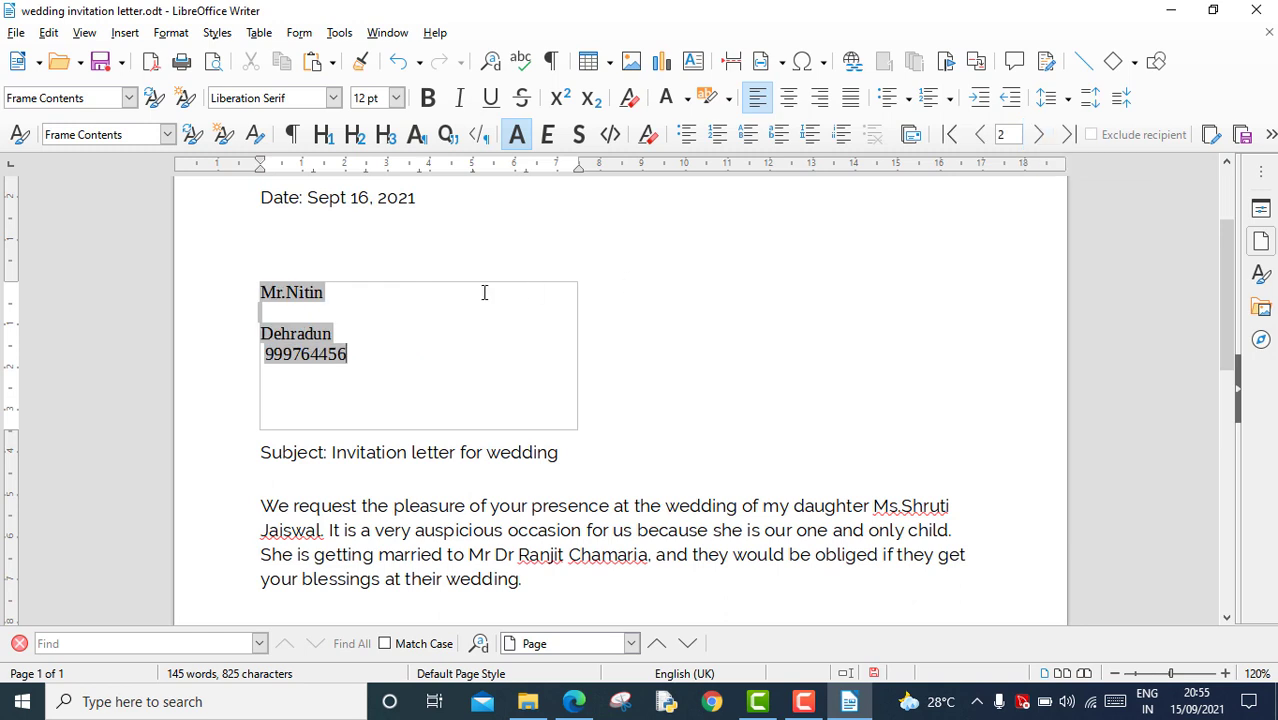
click(1038, 134)
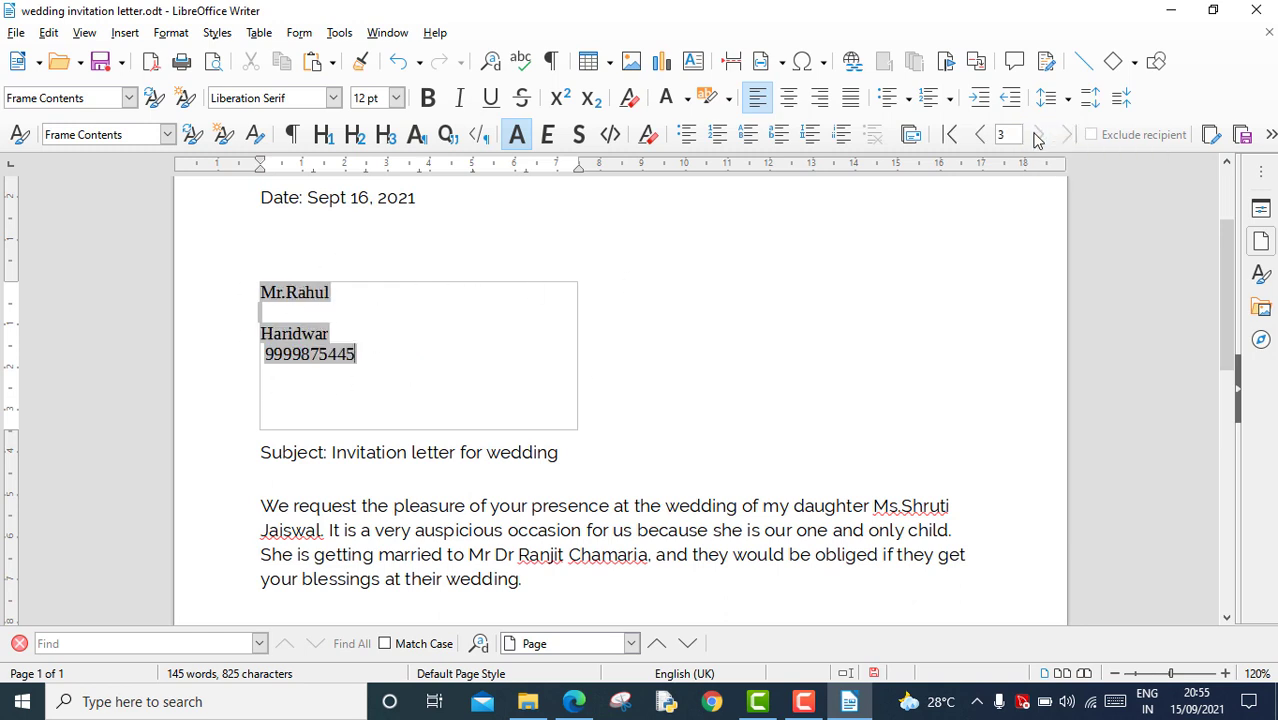
click(980, 137)
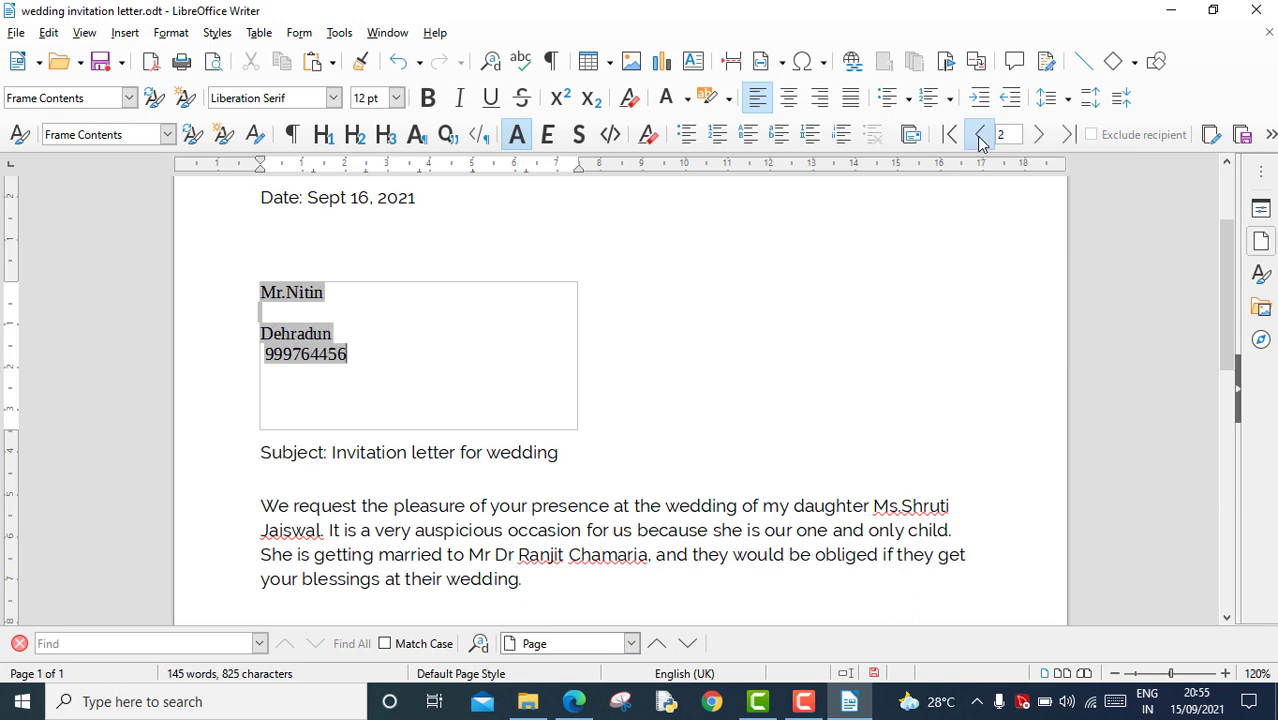
click(980, 137)
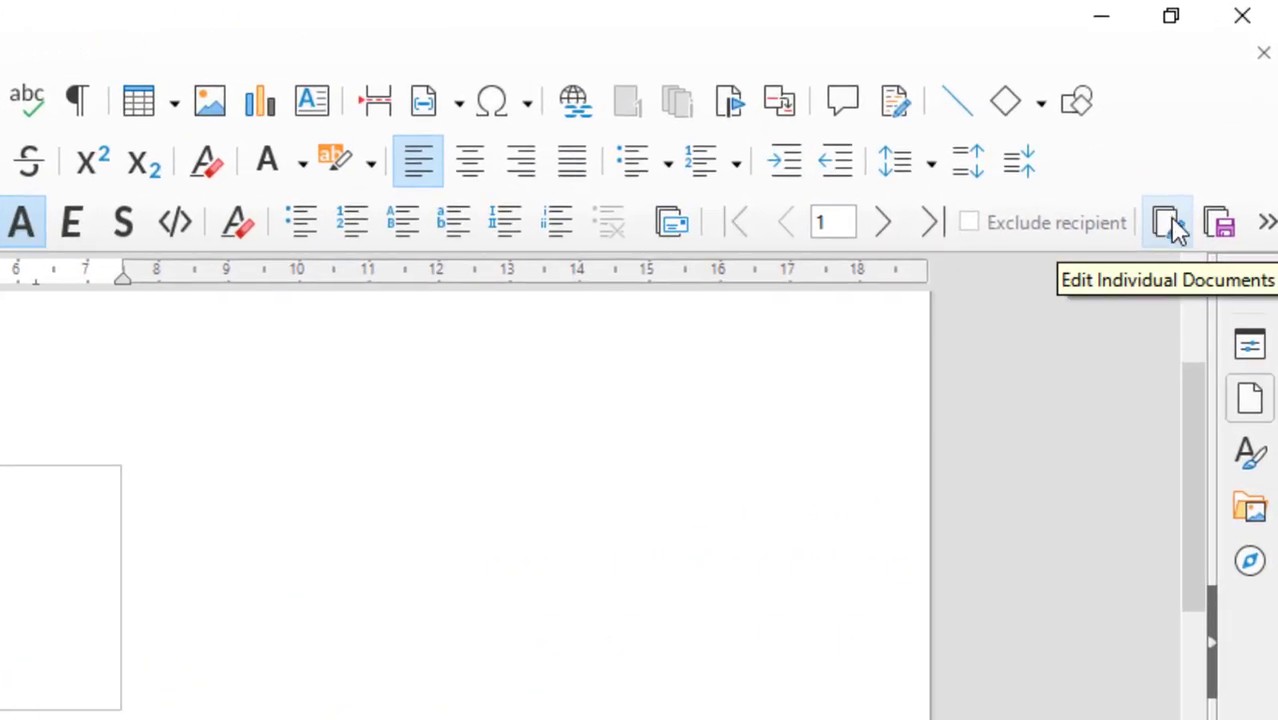
Print all merged documents with Microsoft Print to PDF and save the output as mymailmerge on the Desktop.
click(1266, 223)
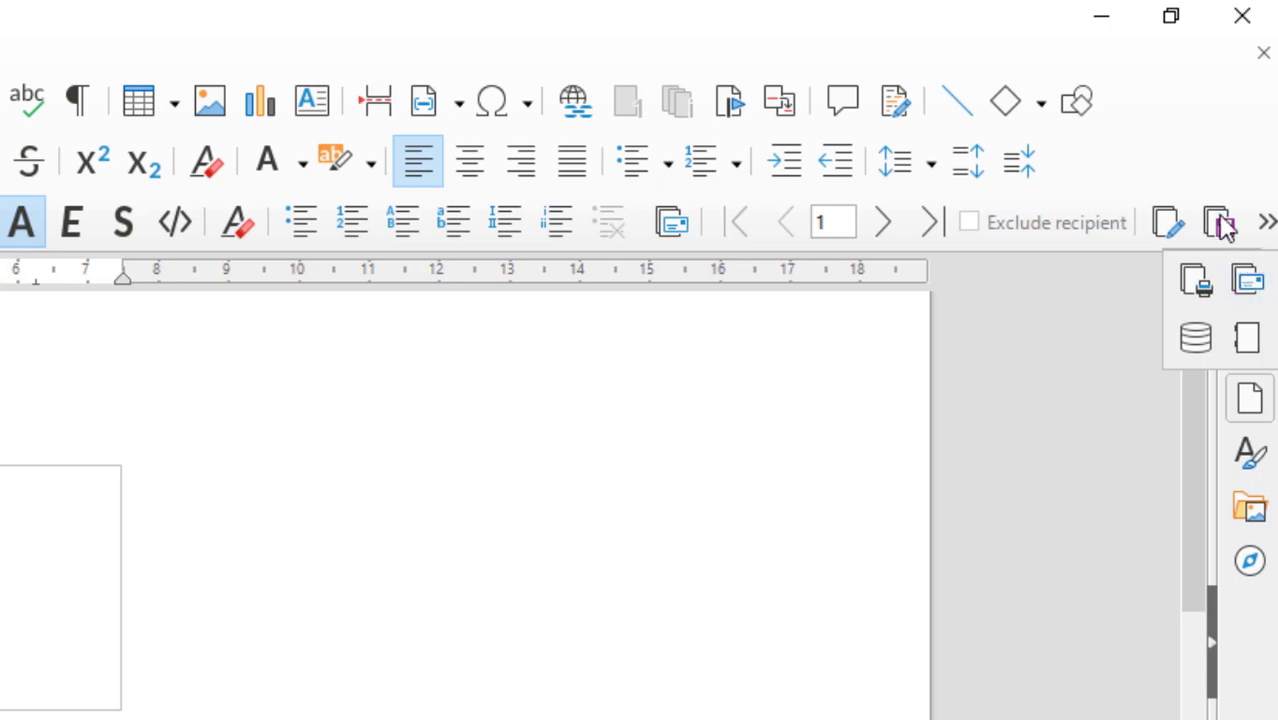
click(1199, 281)
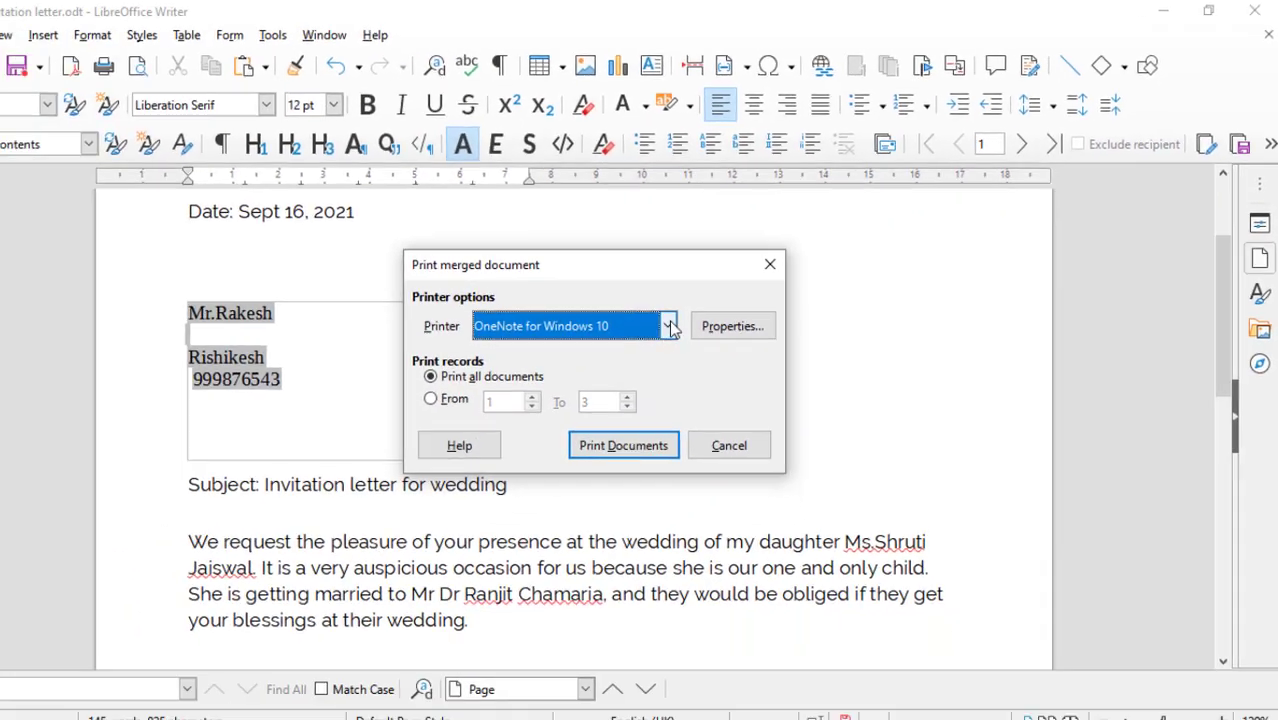
click(389, 475)
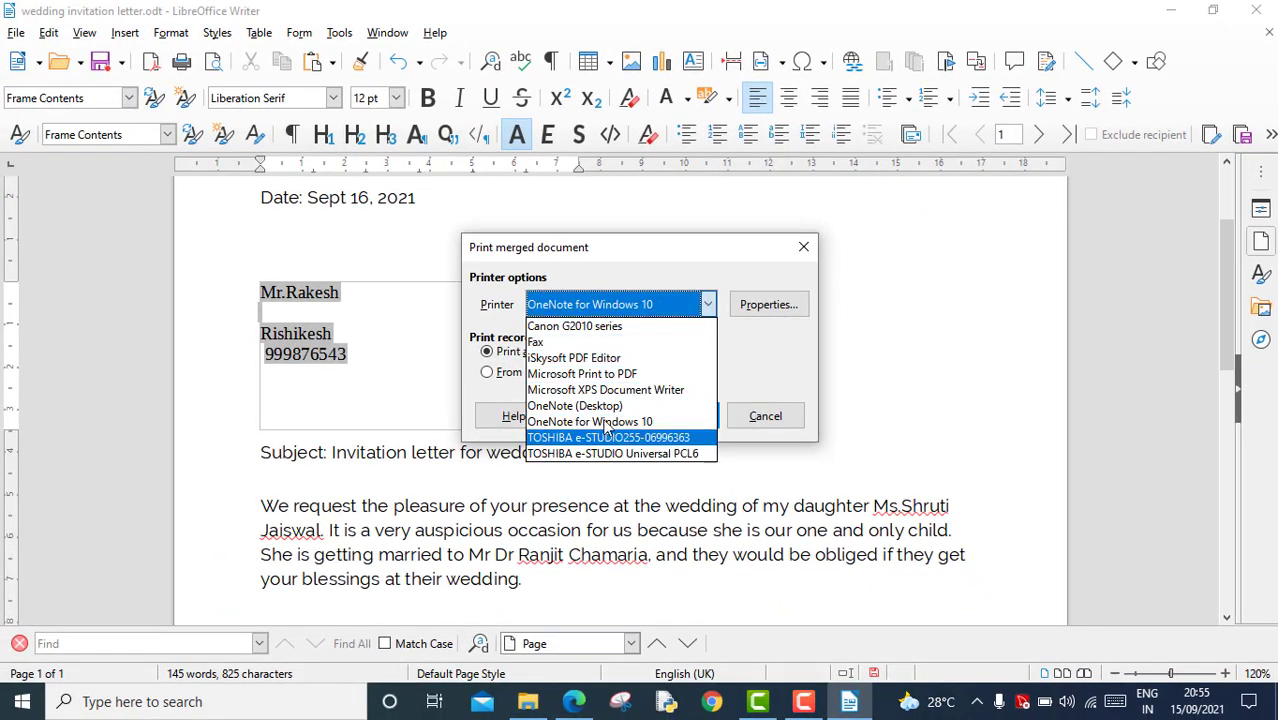
click(602, 377)
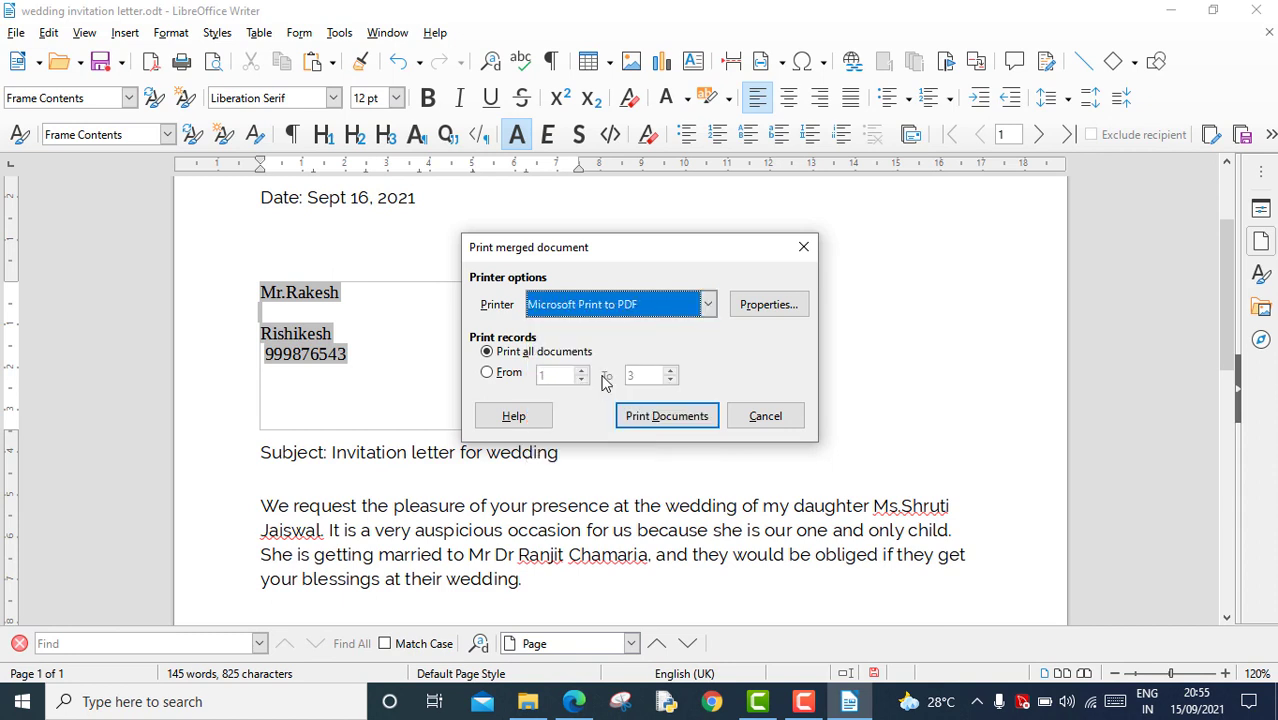
click(665, 415)
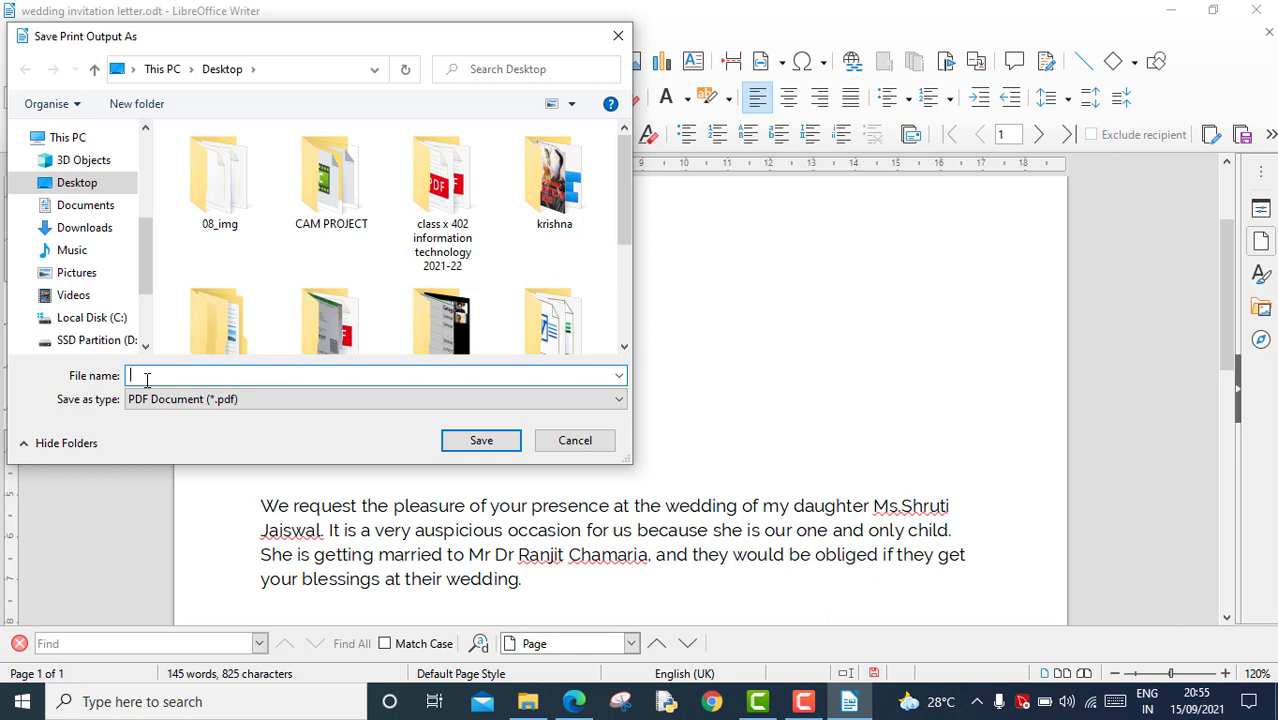
text(mymailmerge)
click(481, 441)
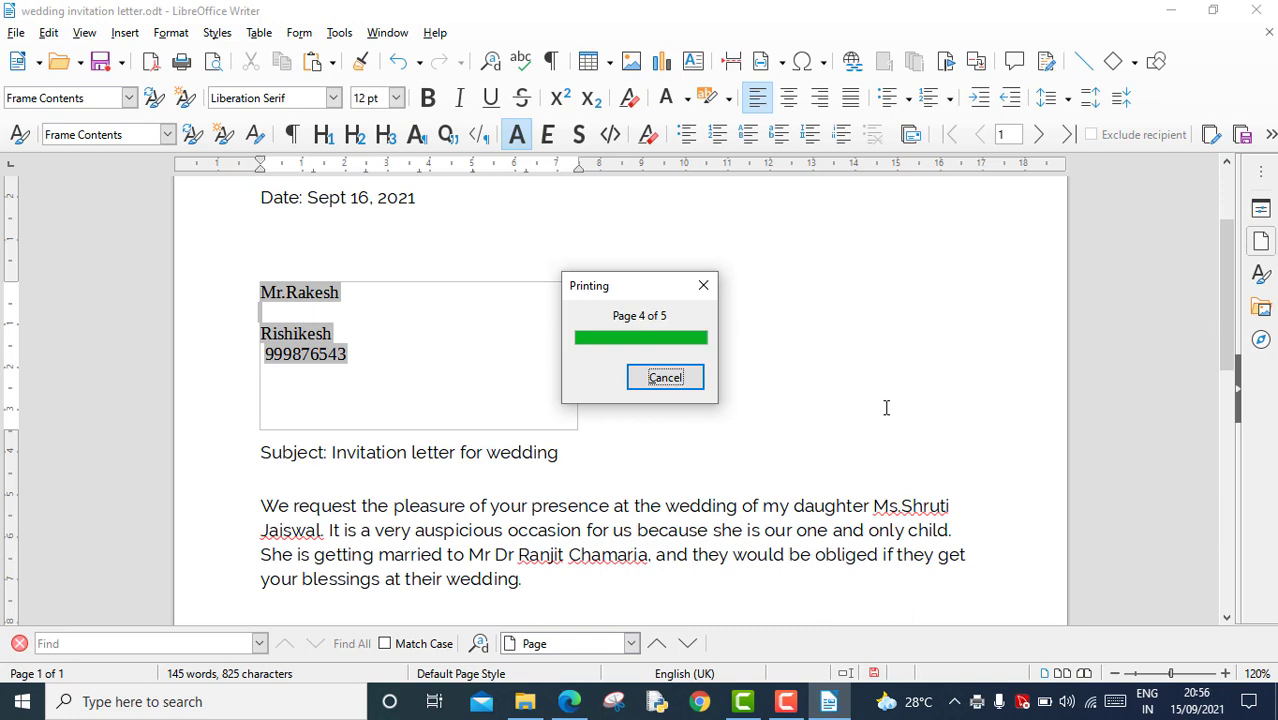
Minimise the letter, open mymailmerge.pdf from the Desktop in Edge, enlarge the view and check the merged letters page by page.
scroll(885, 408, down, 10)
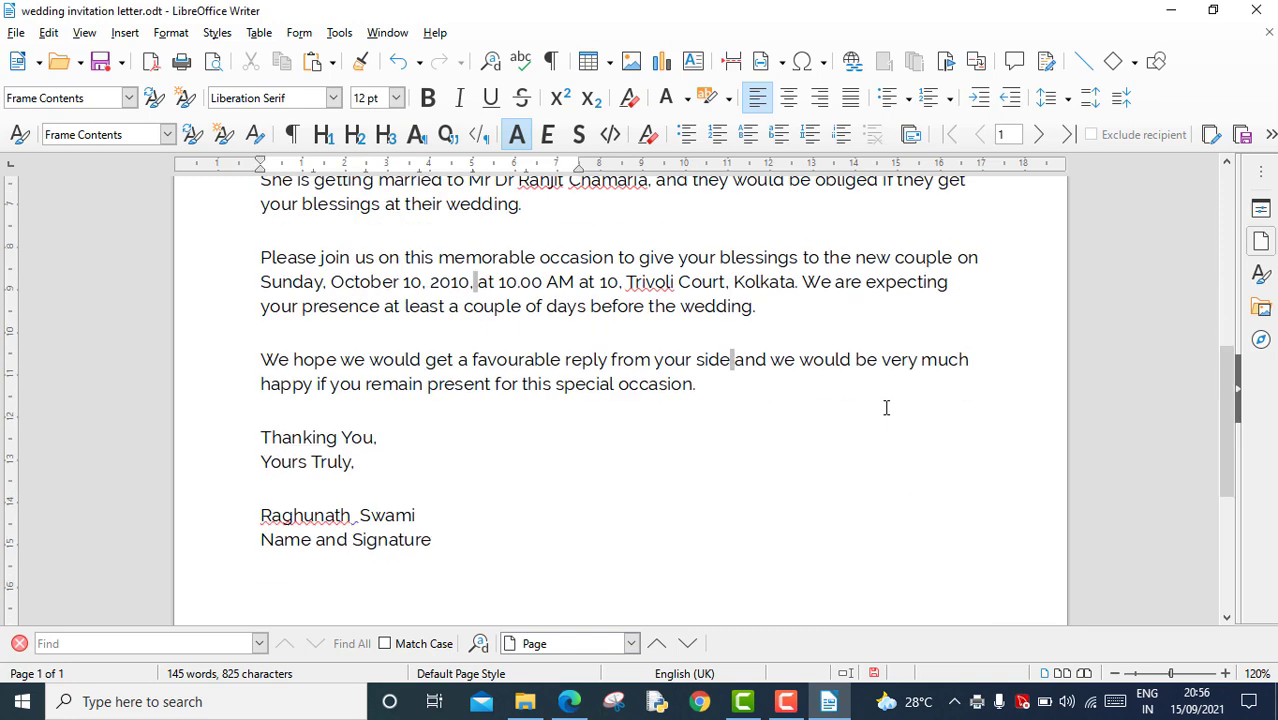
click(1170, 10)
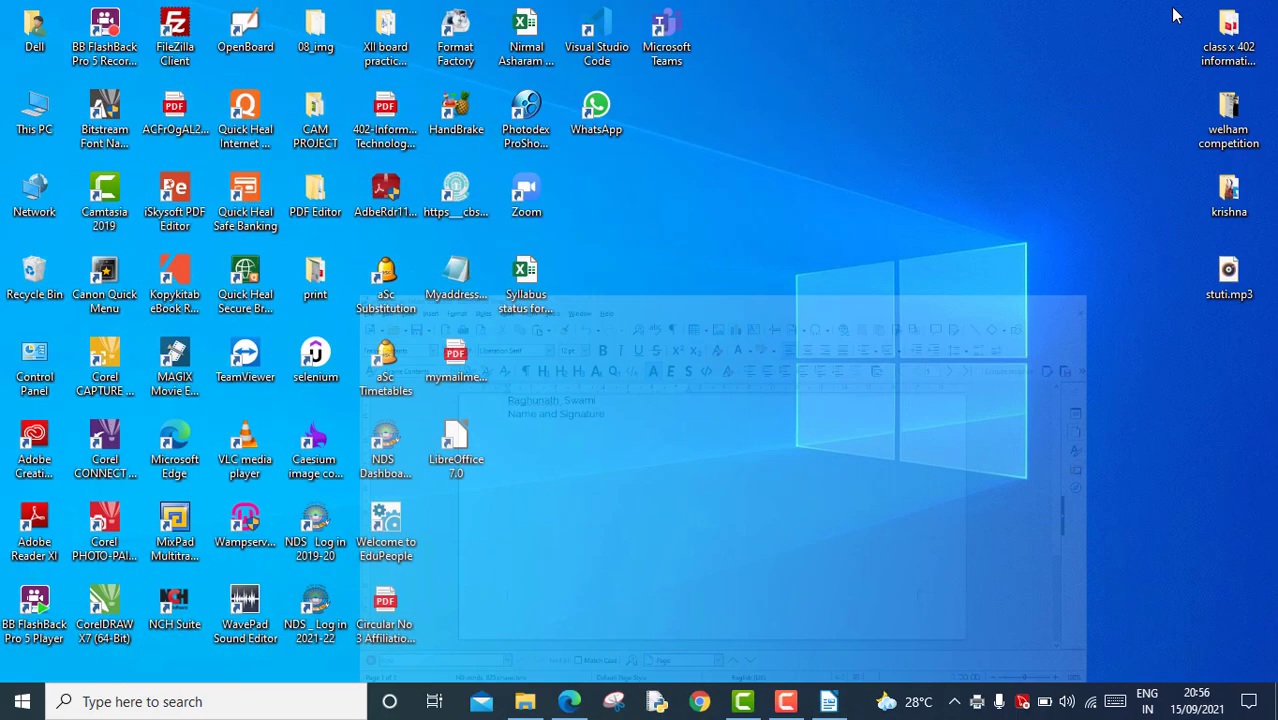
double_click(453, 360)
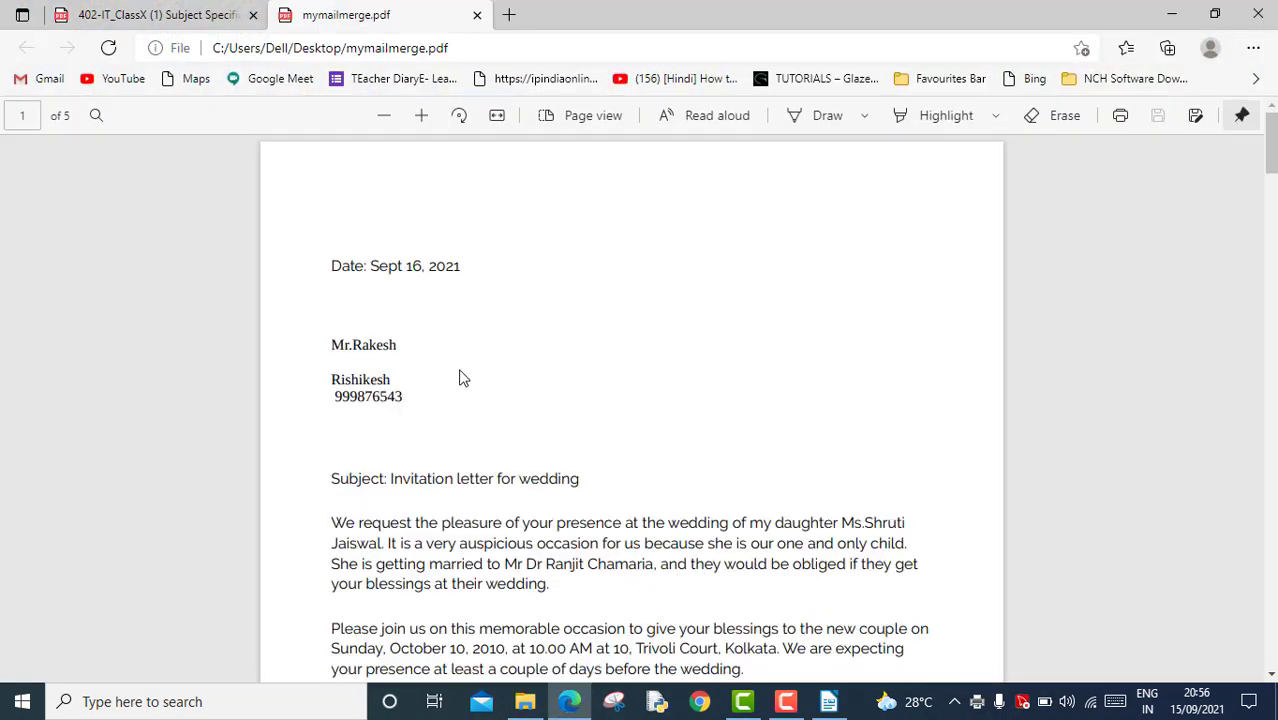
click(421, 115)
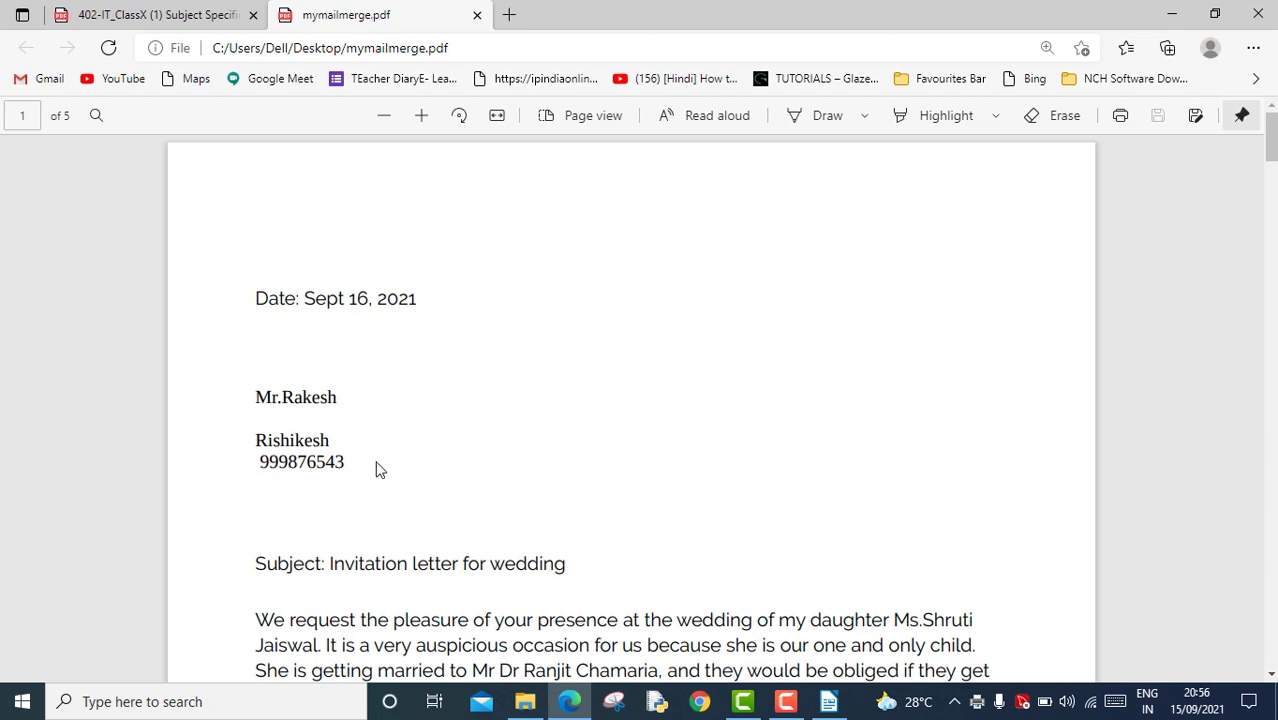
scroll(513, 542, down, 15)
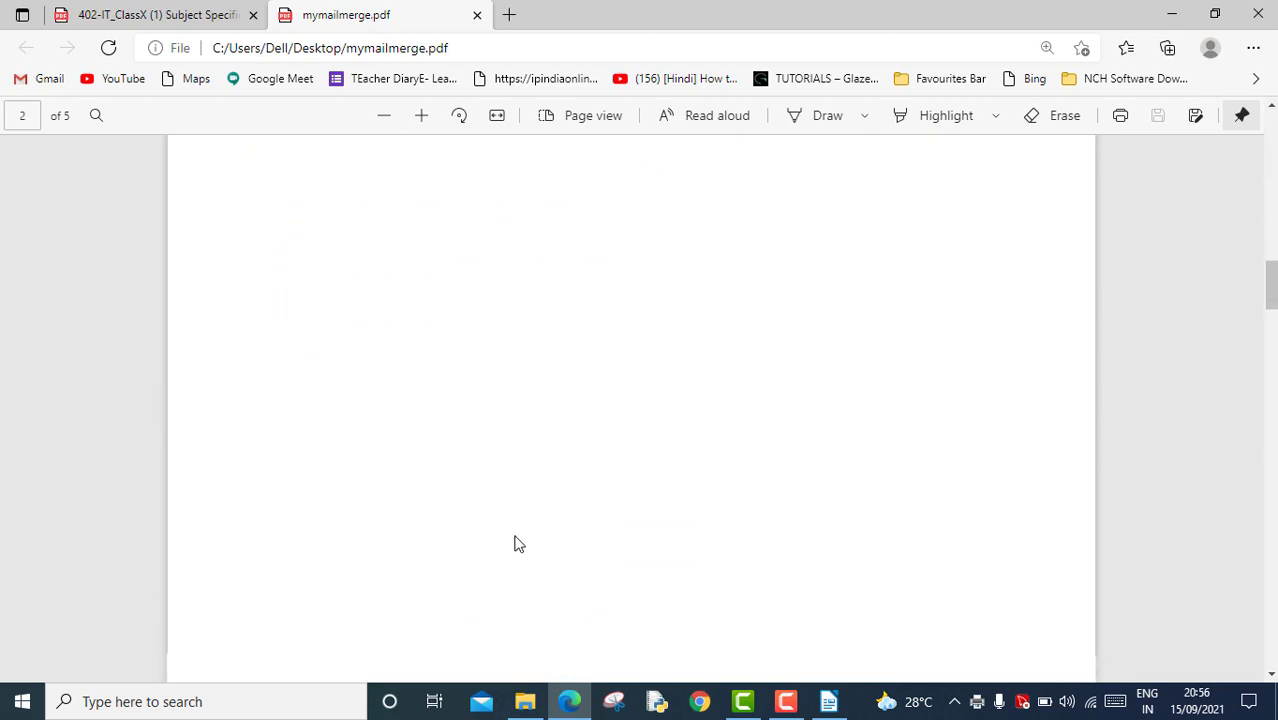
scroll(515, 545, down, 6)
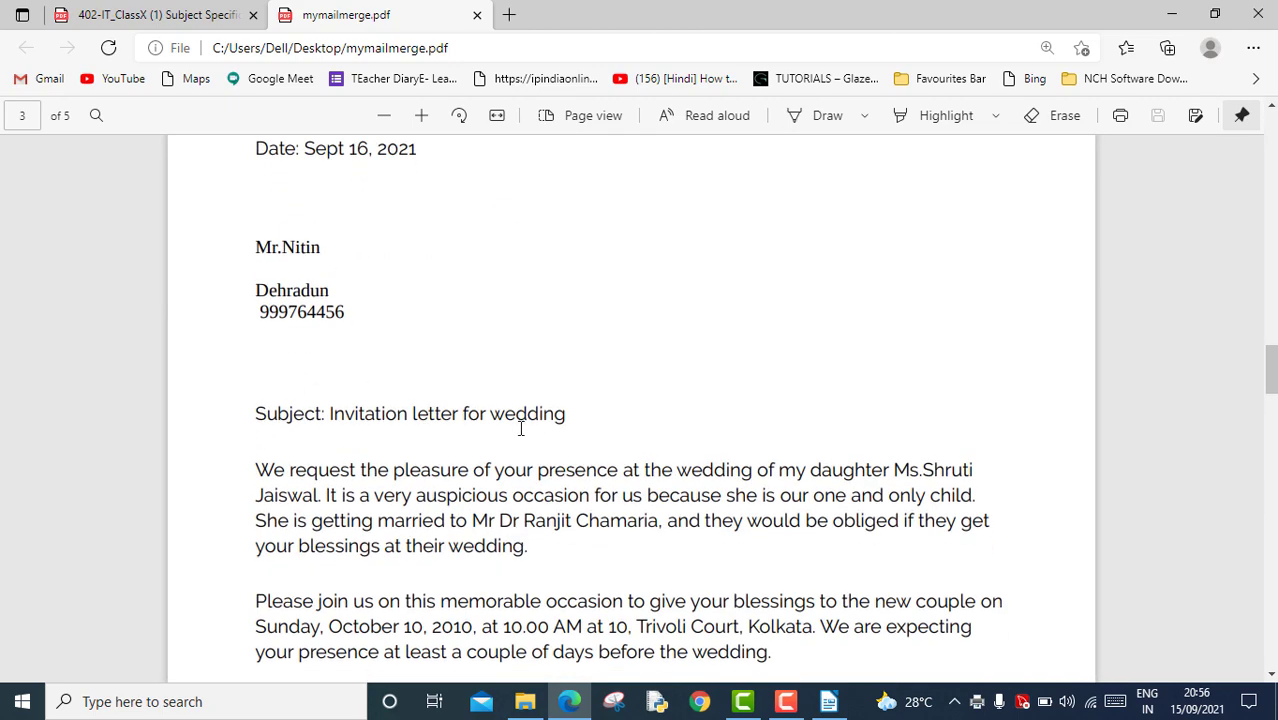
Check the remaining merged letters in mymailmerge.pdf, close the PDF and switch back to the Writer invitation letter.
scroll(538, 428, down, 20)
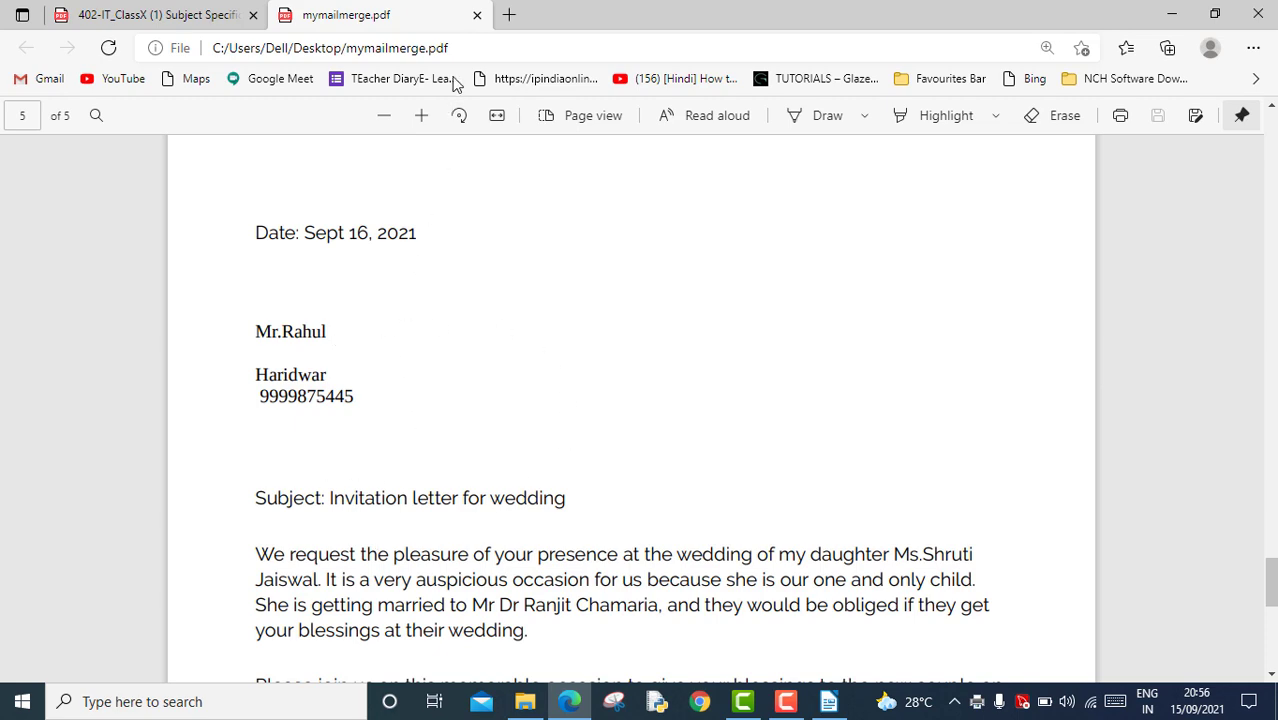
click(477, 14)
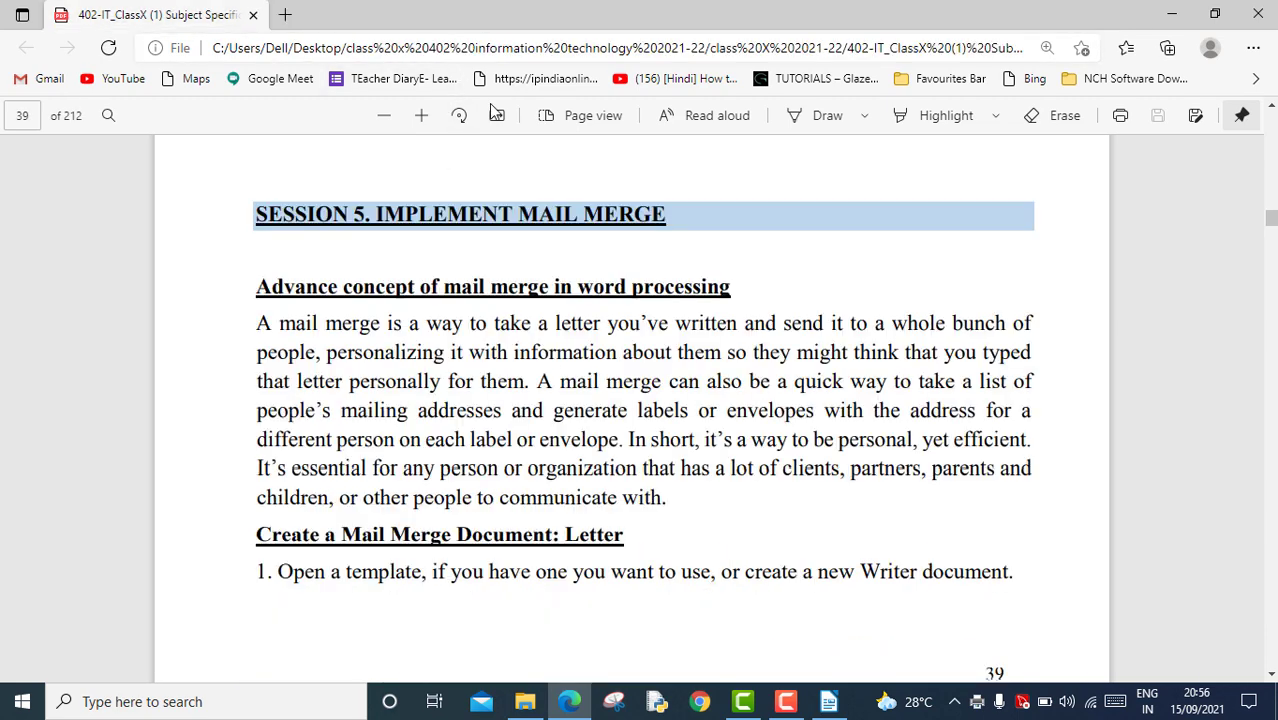
click(785, 704)
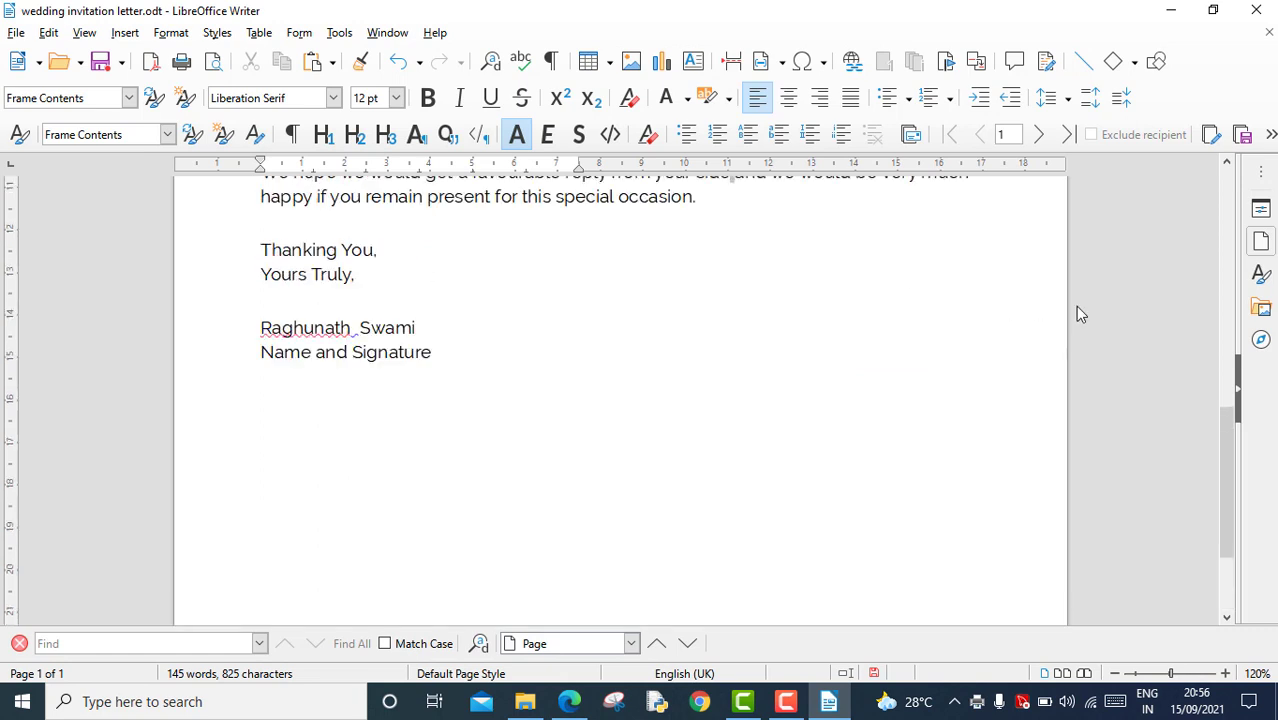
Save the merged letters as a single large ODF text document named mymailmergelist on the Desktop.
click(1245, 137)
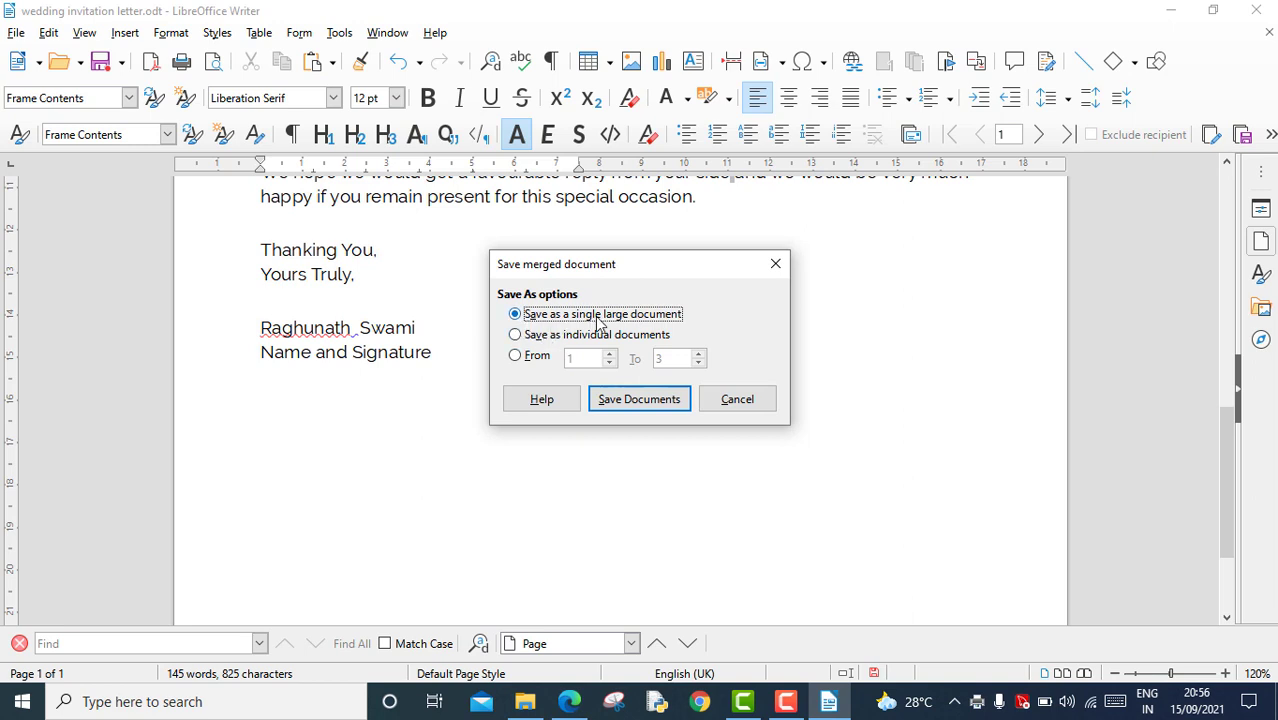
click(516, 336)
click(515, 314)
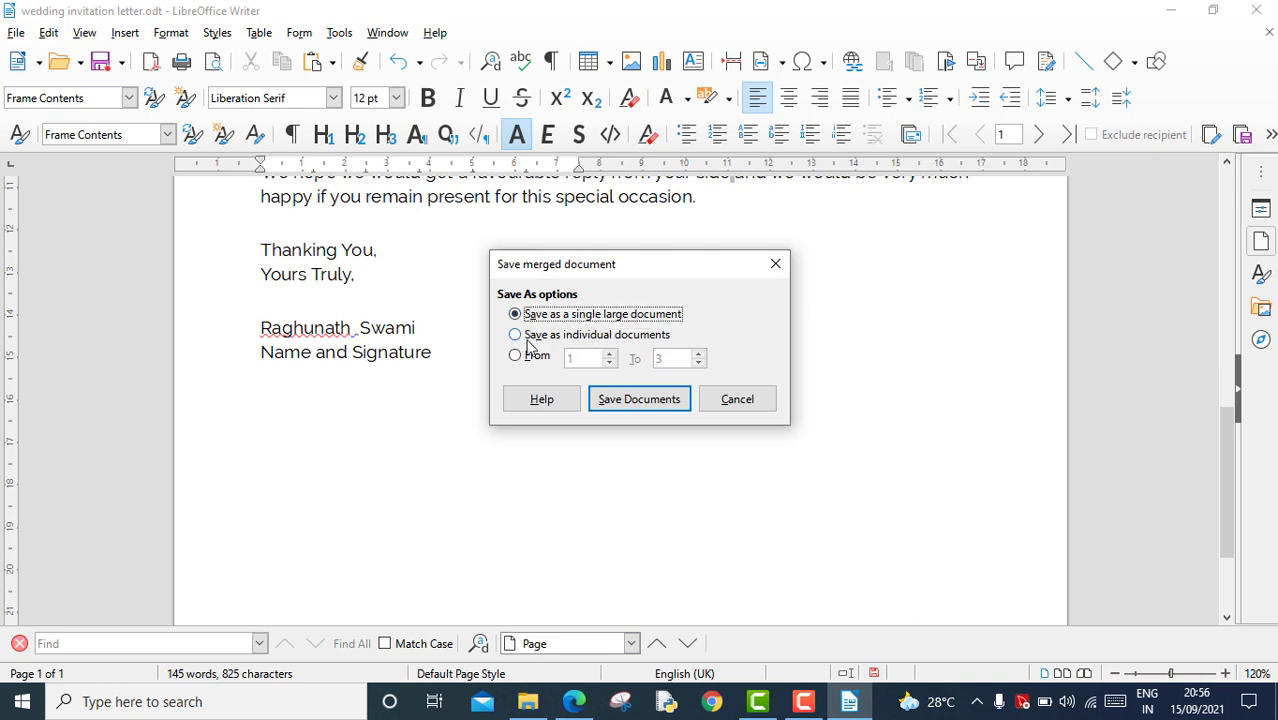
click(638, 400)
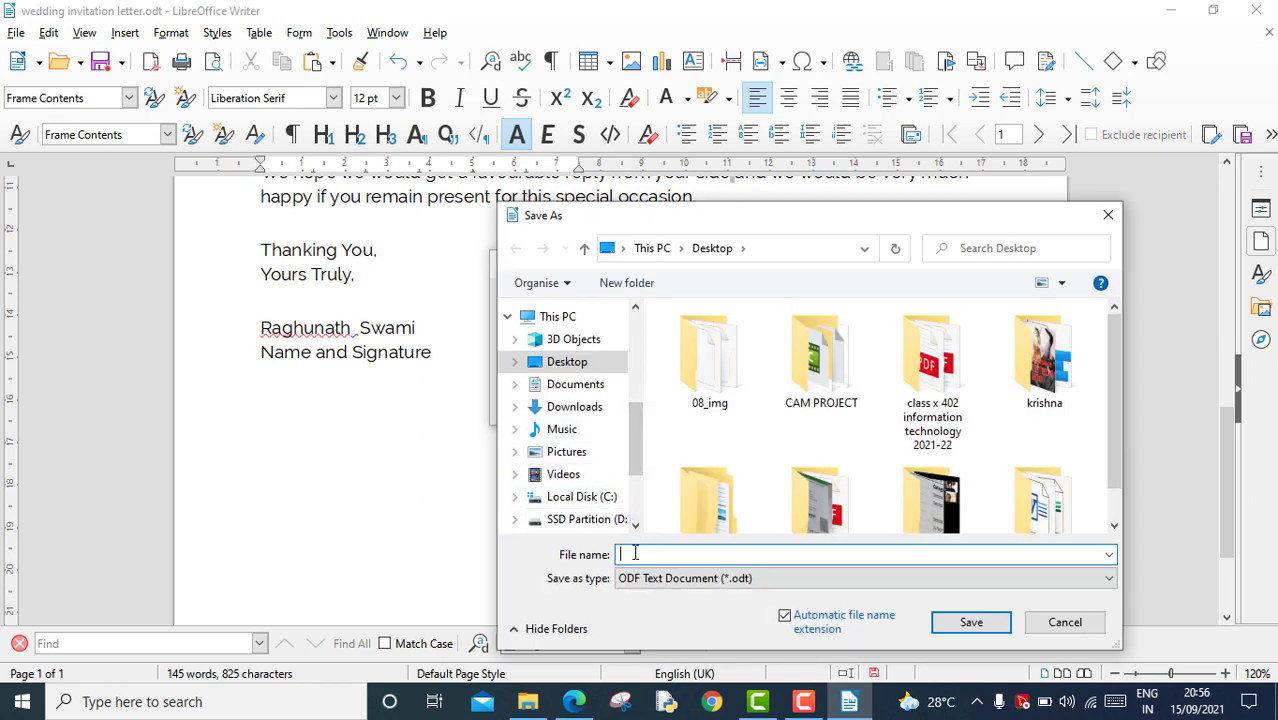
text(my)
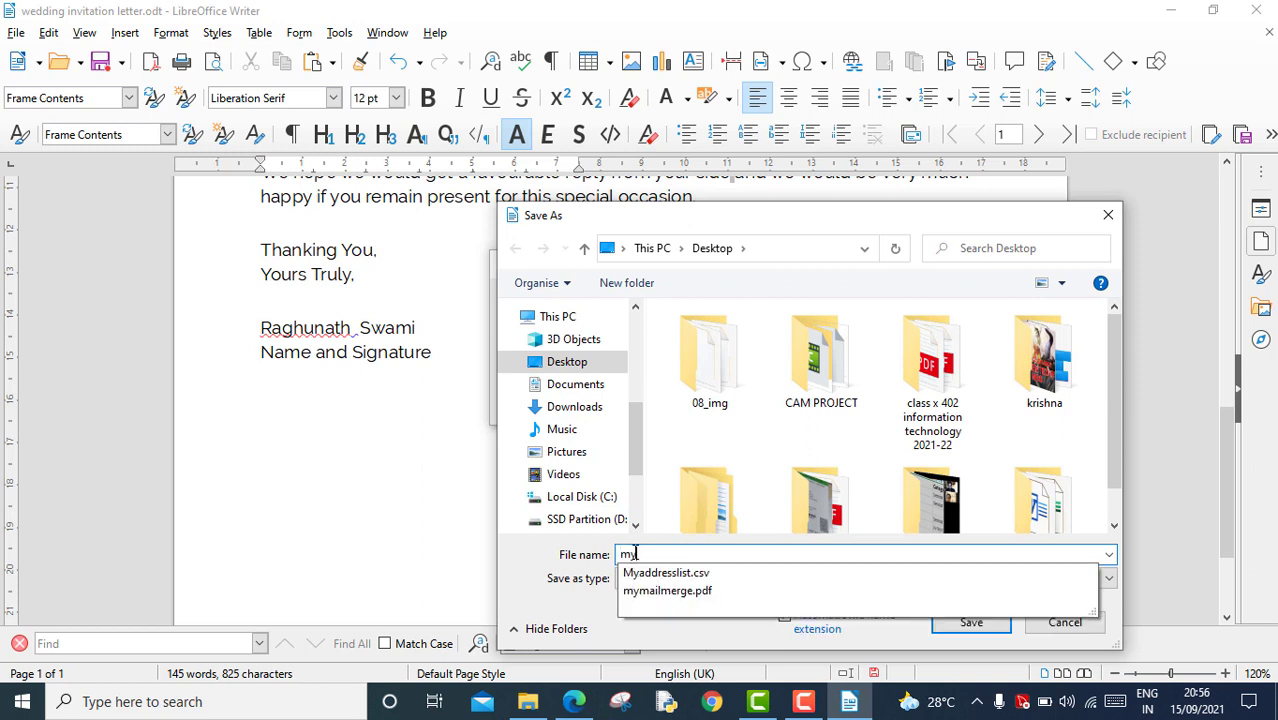
text(mailmer)
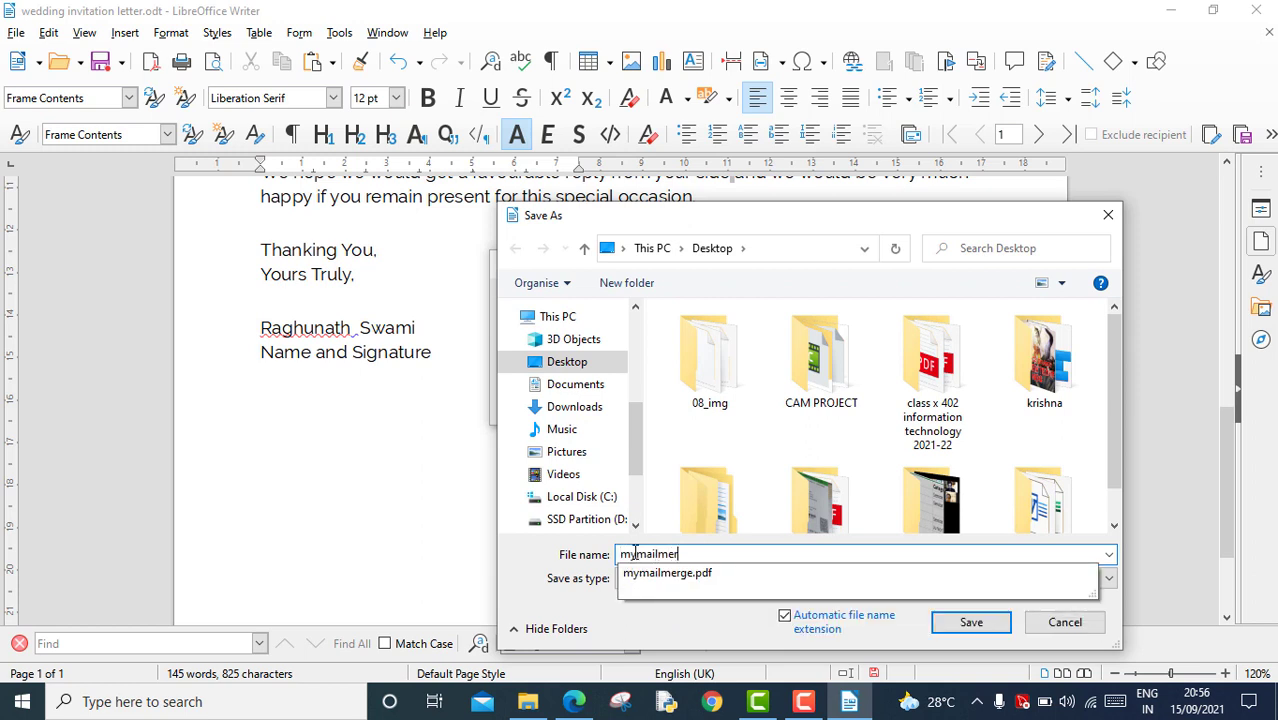
text(geli)
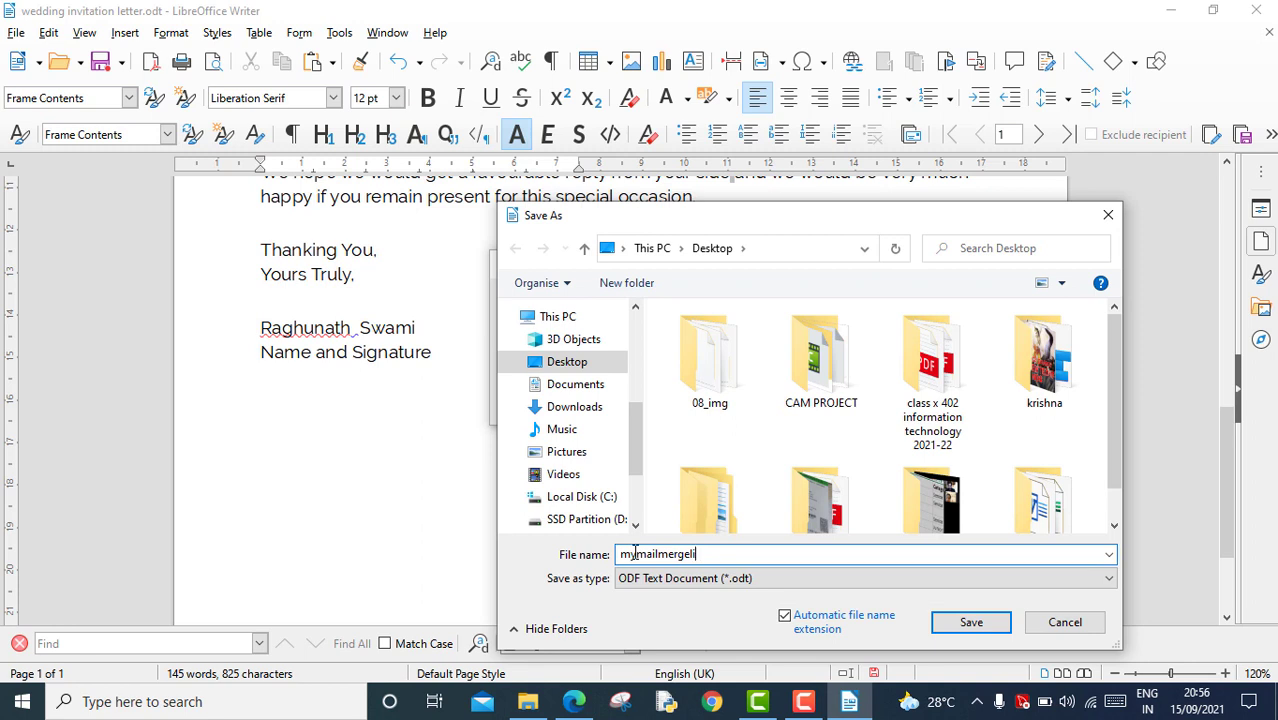
text(st)
click(970, 622)
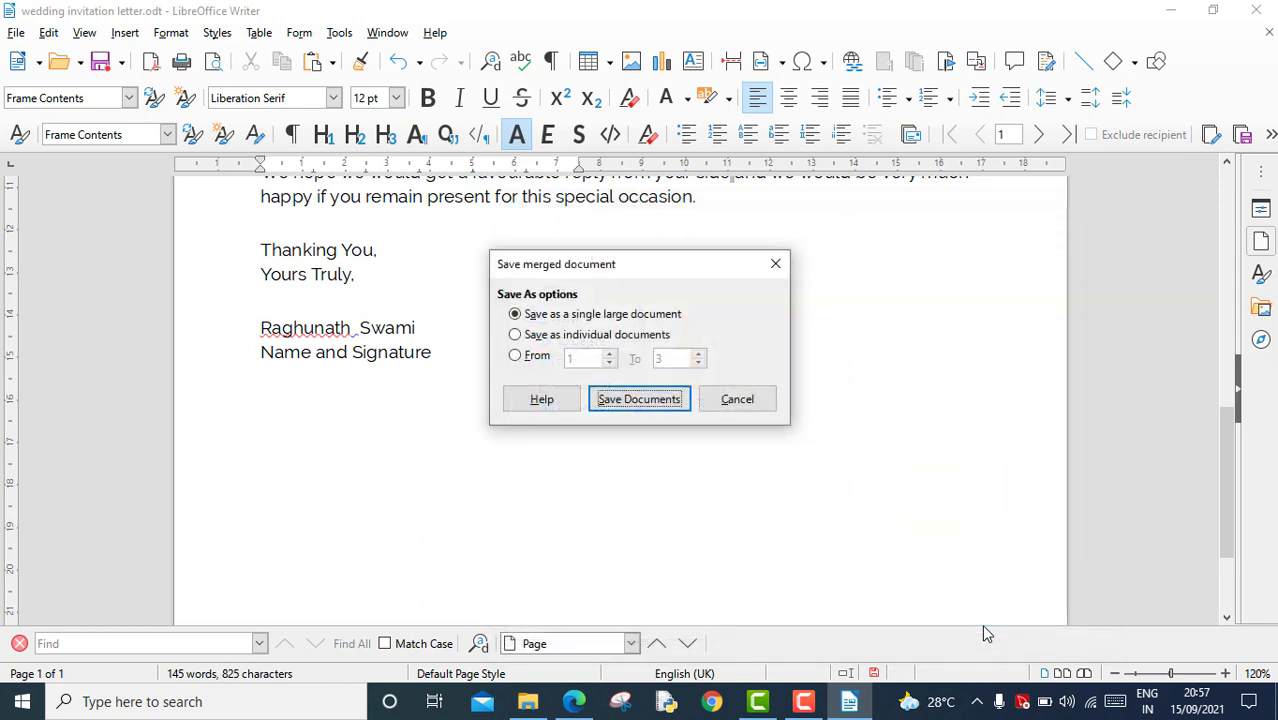
Minimise the open windows, then open mymailmergelist.odt from the Desktop and maximise its window.
click(1170, 11)
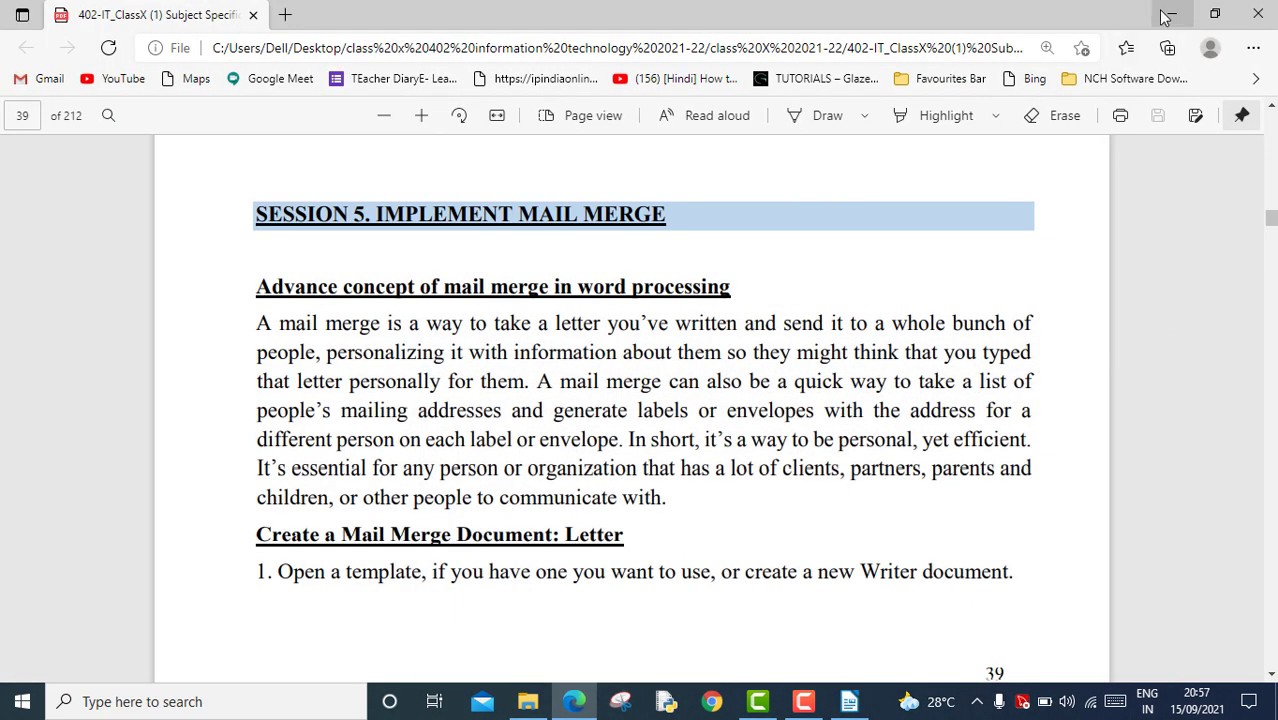
click(1171, 13)
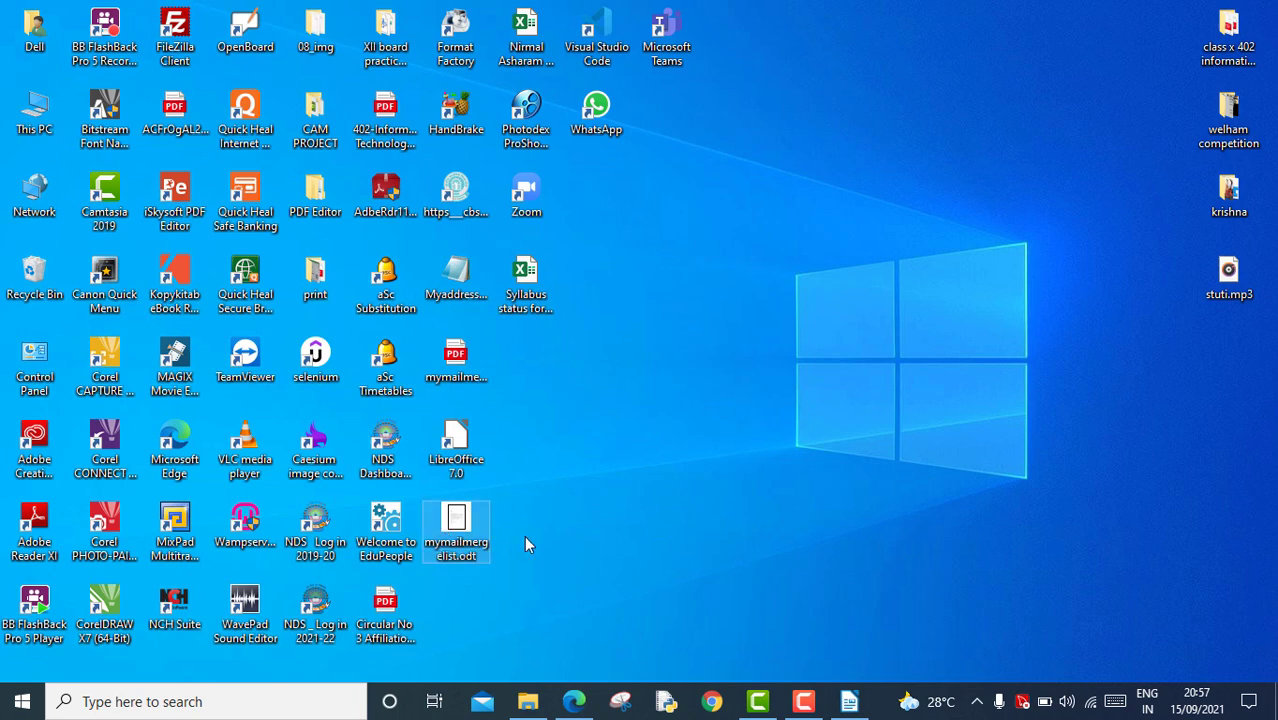
double_click(457, 517)
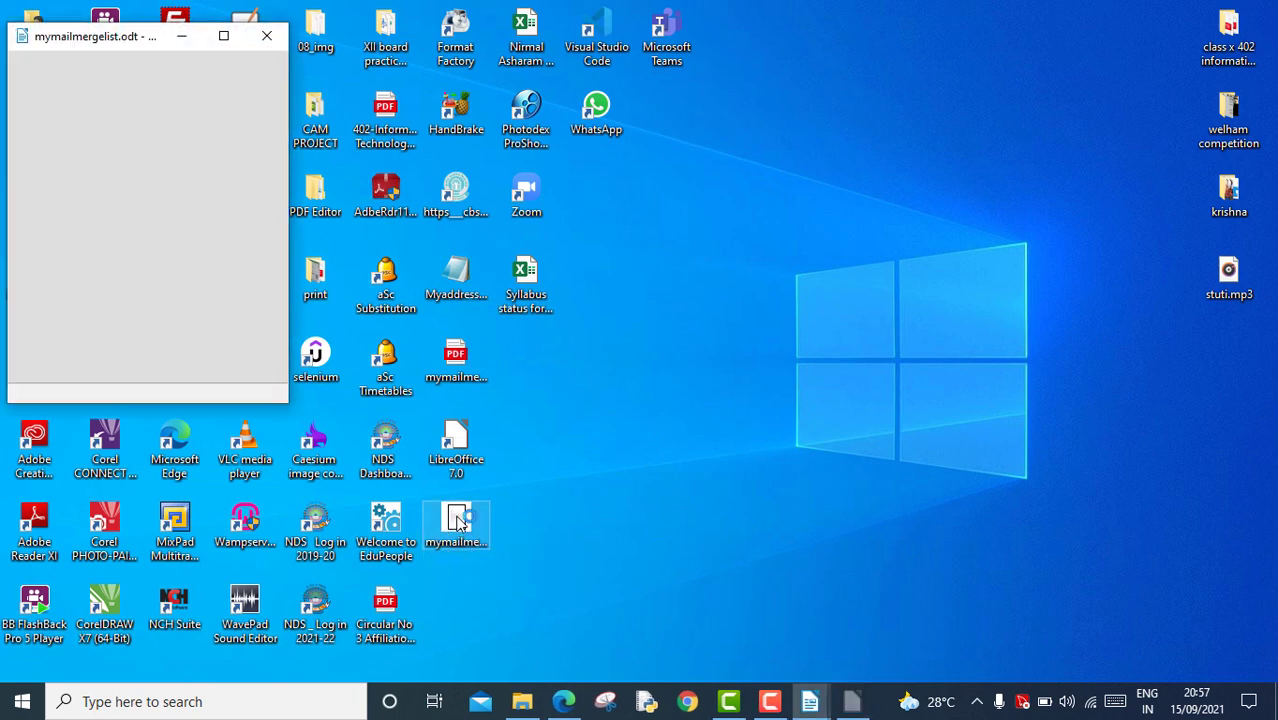
click(225, 35)
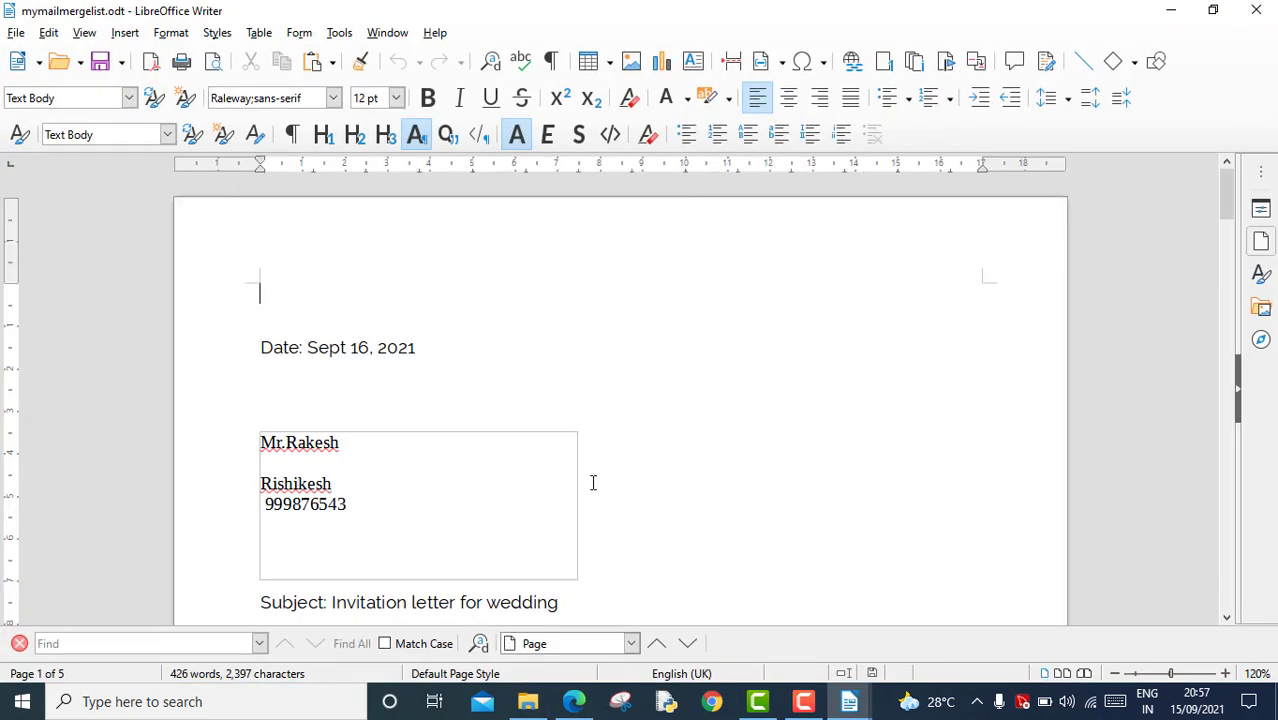
Look through the merged letters in mymailmergelist.odt, checking each recipient's address block and letter text.
scroll(594, 486, down, 20)
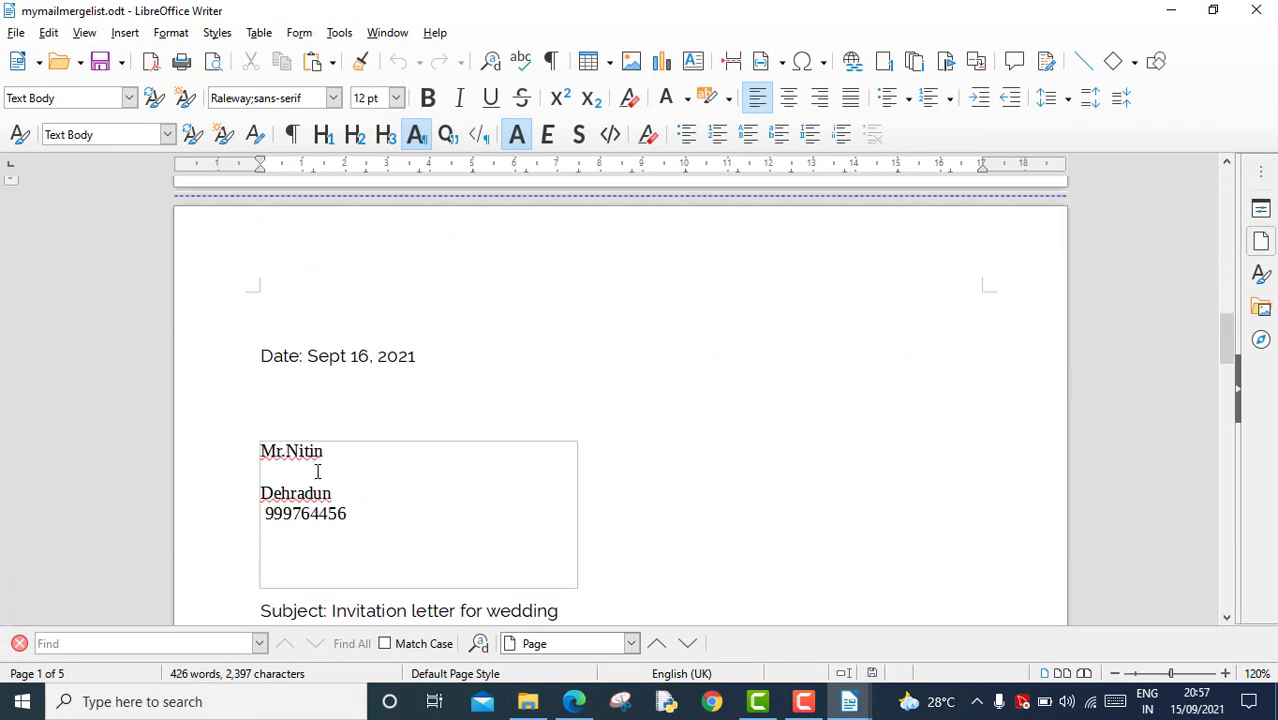
scroll(508, 516, down, 10)
scroll(511, 512, down, 15)
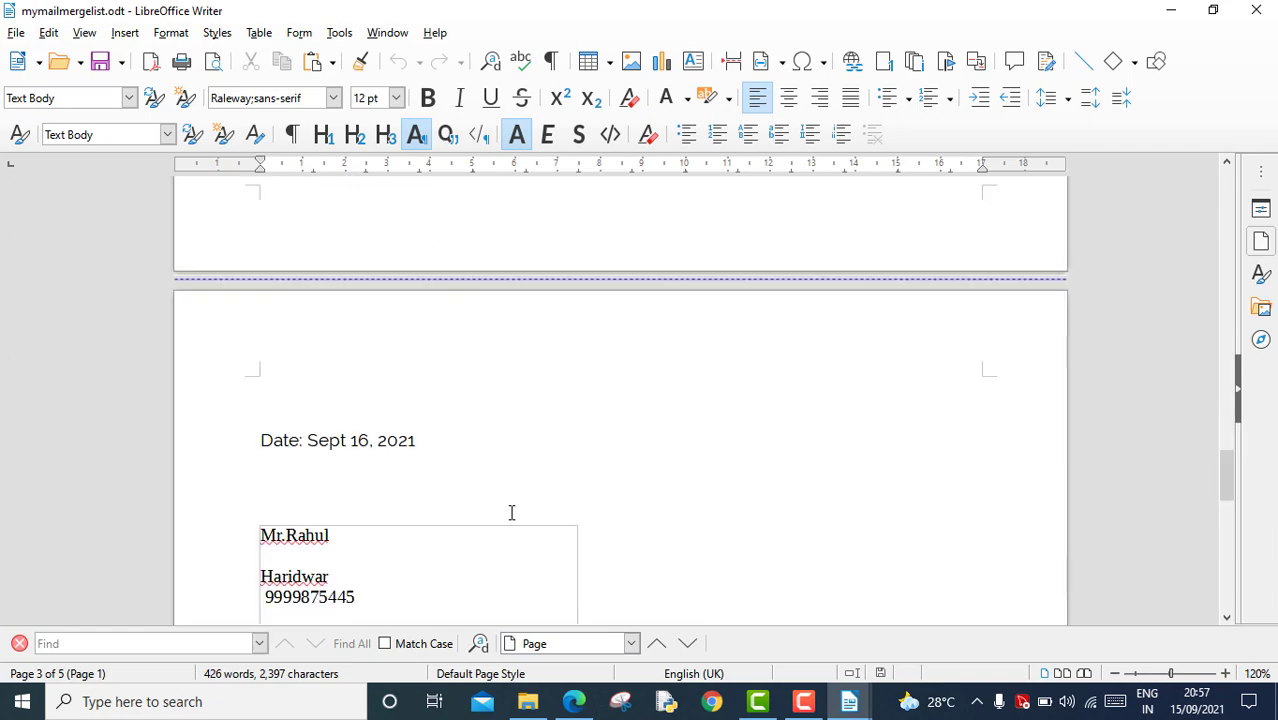
scroll(511, 405, down, 5)
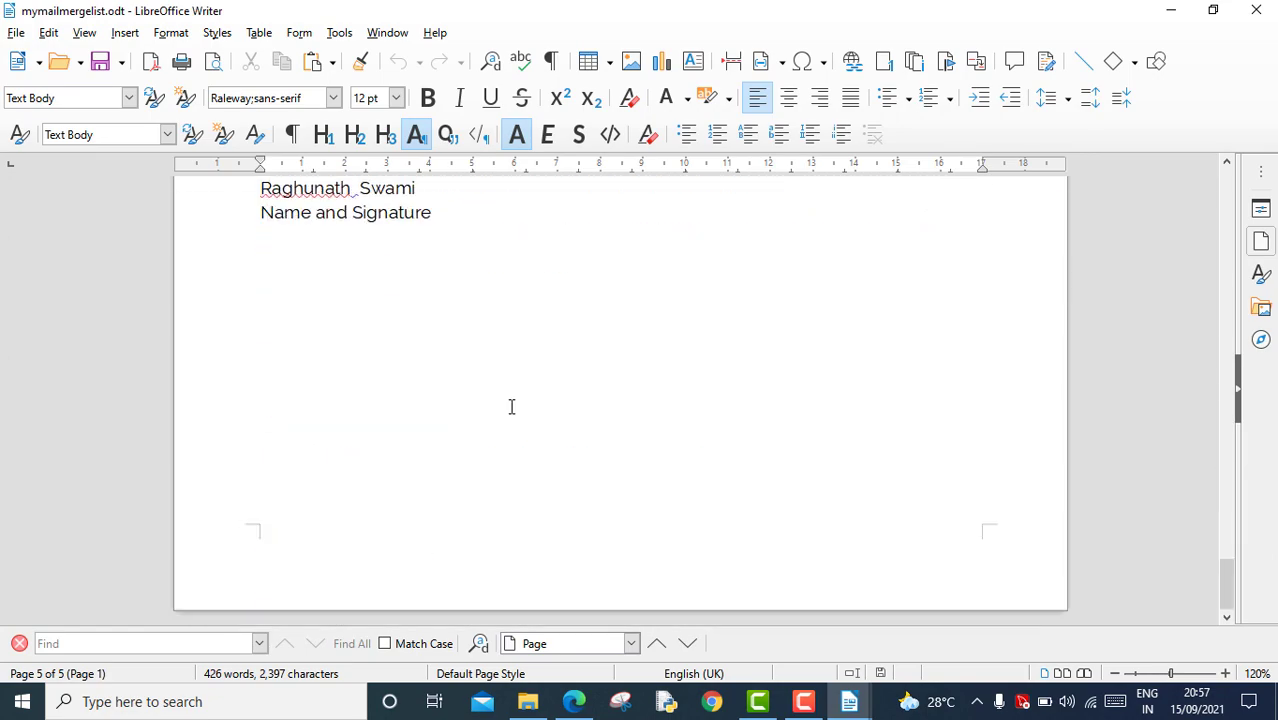
scroll(511, 406, up, 20)
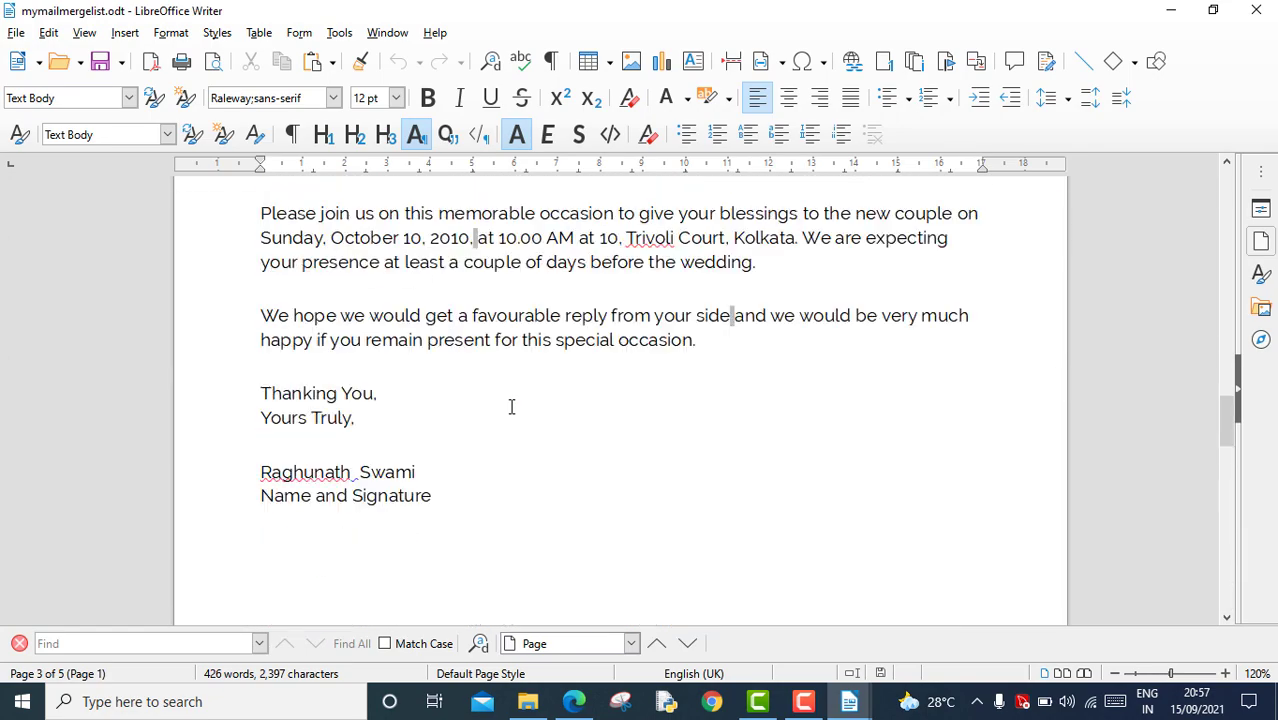
scroll(511, 406, up, 10)
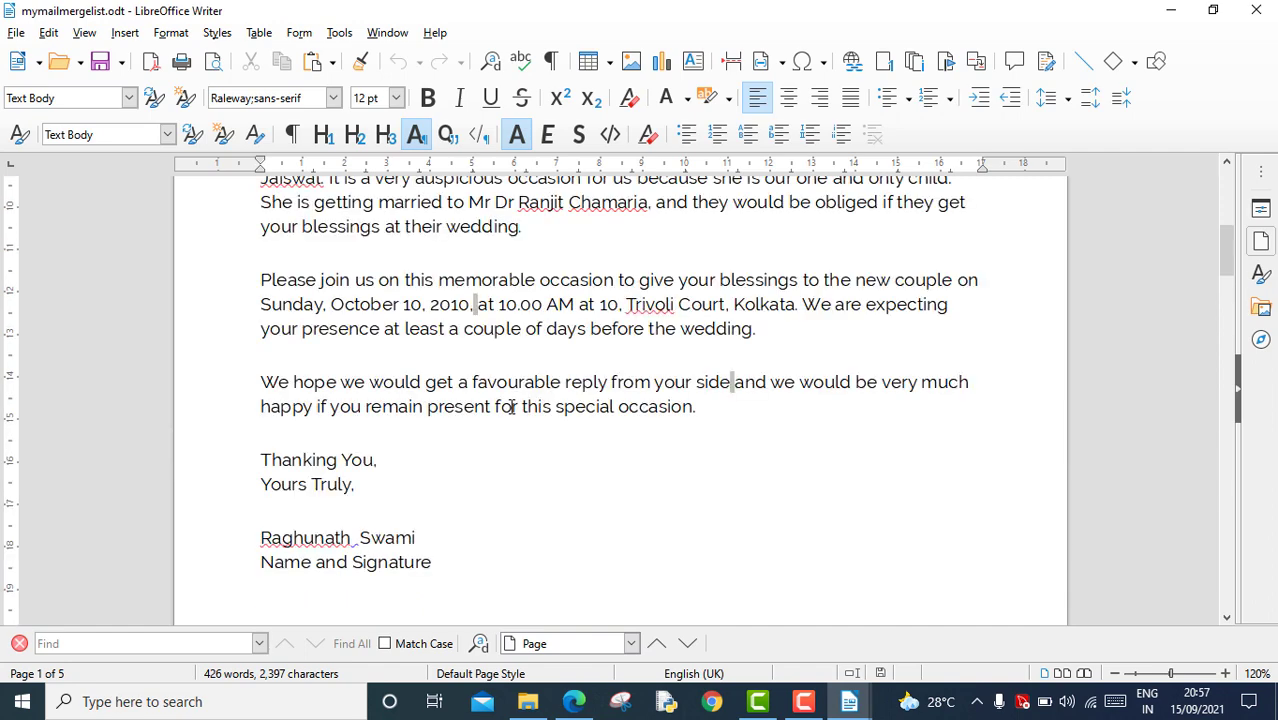
scroll(511, 406, up, 8)
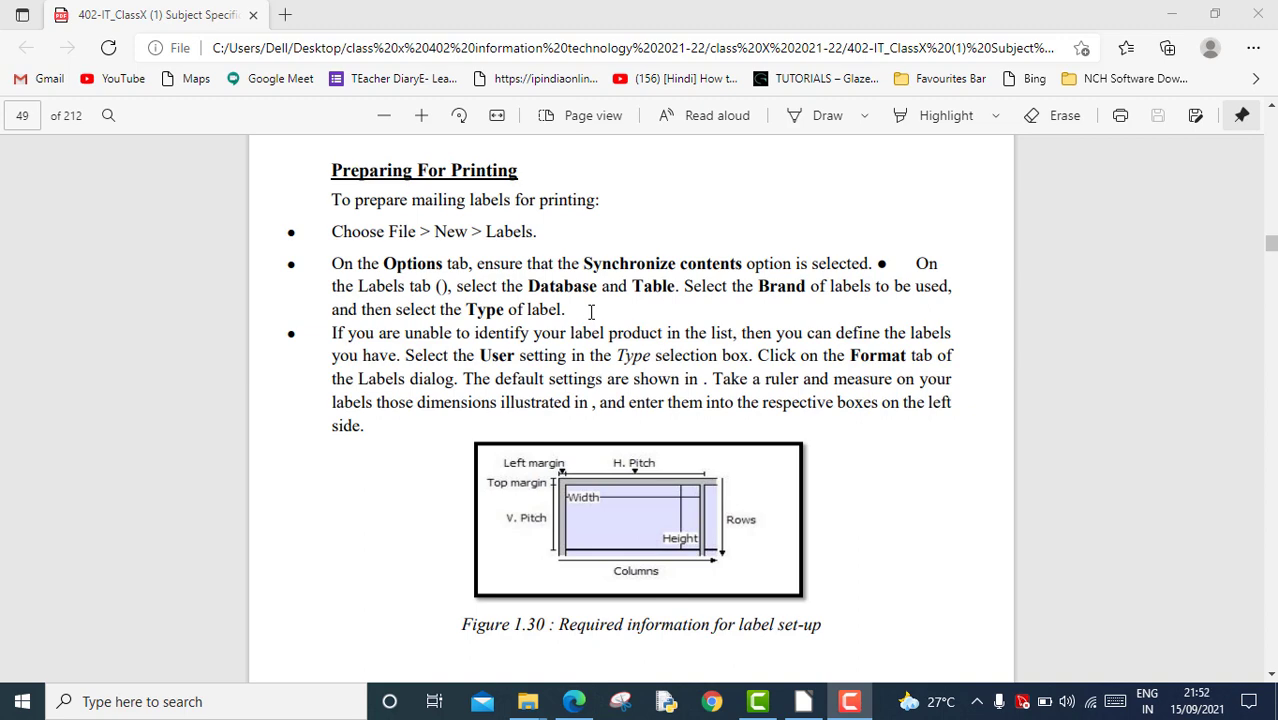
Switch to LibreOffice and create a new registered HSQLDB Embedded database, saved as student on the Desktop and opened for editing.
click(803, 703)
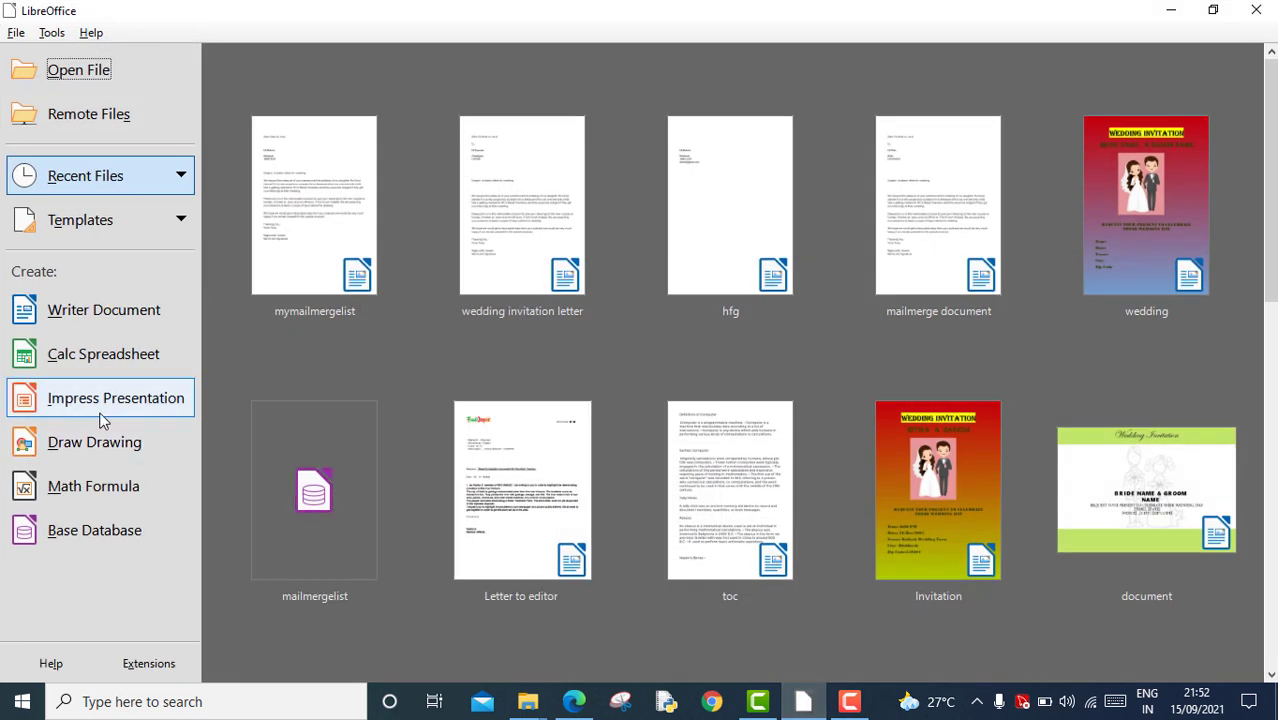
click(82, 537)
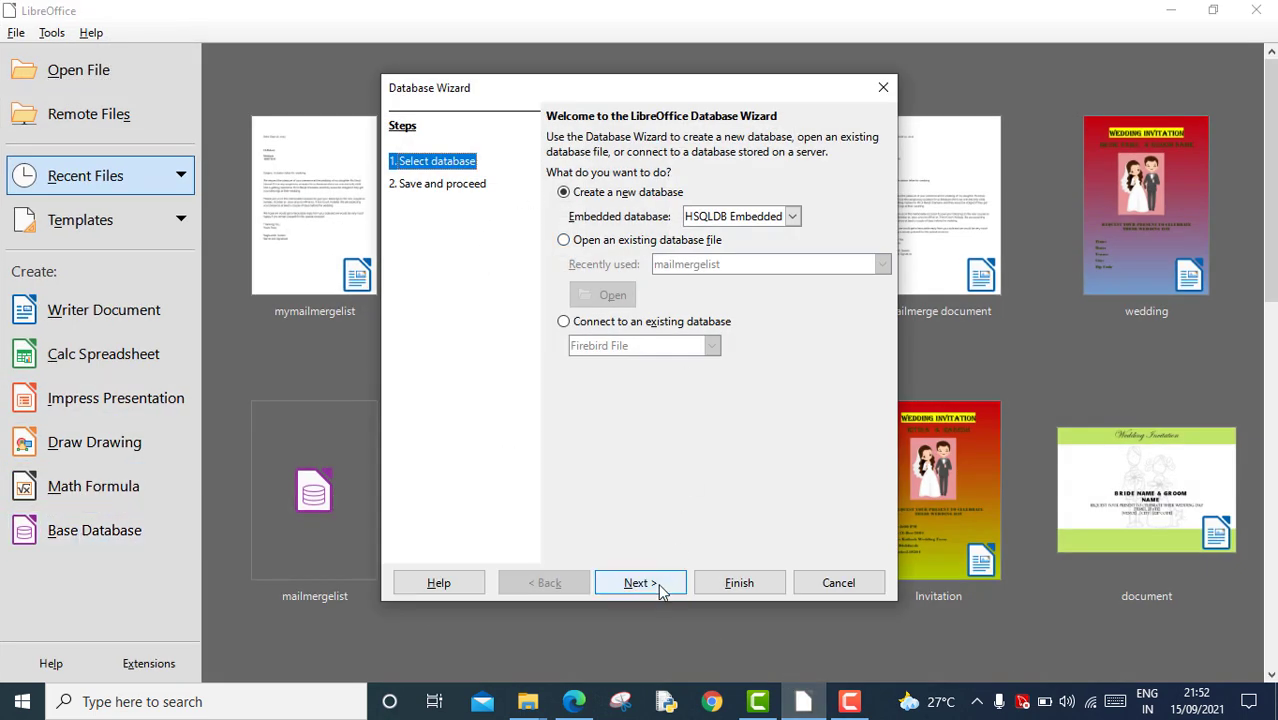
click(661, 590)
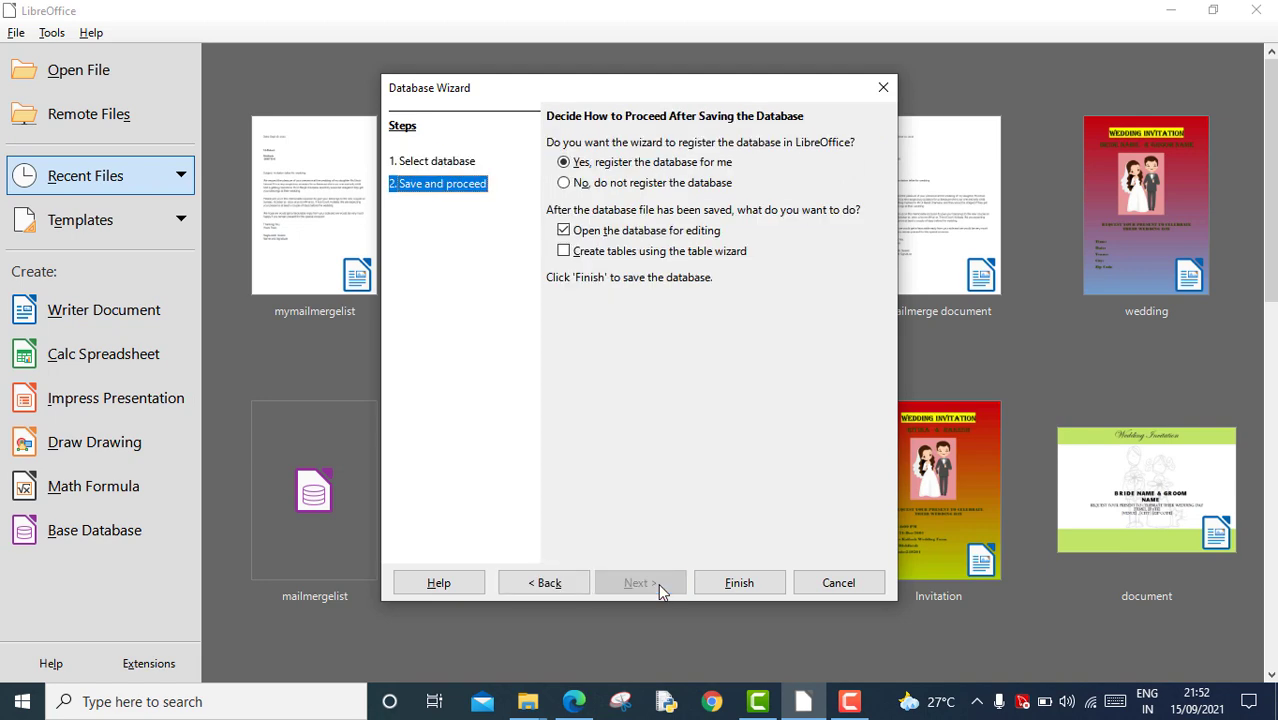
click(737, 585)
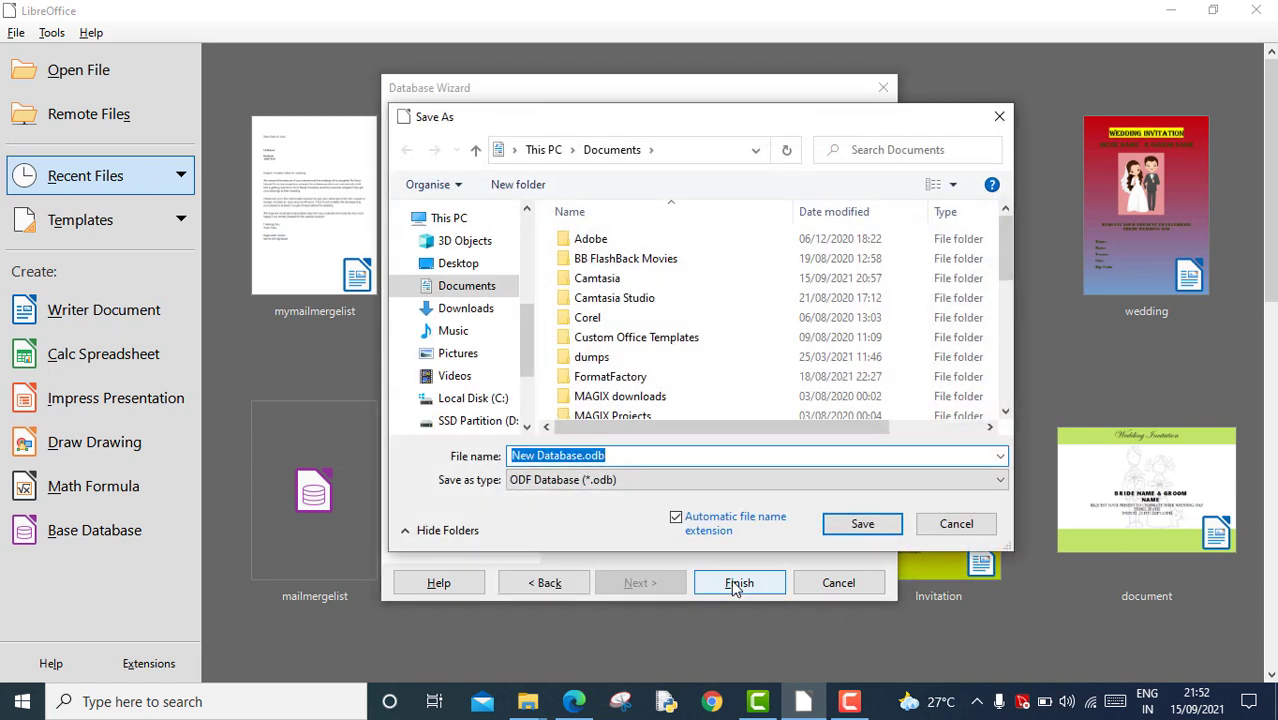
click(462, 263)
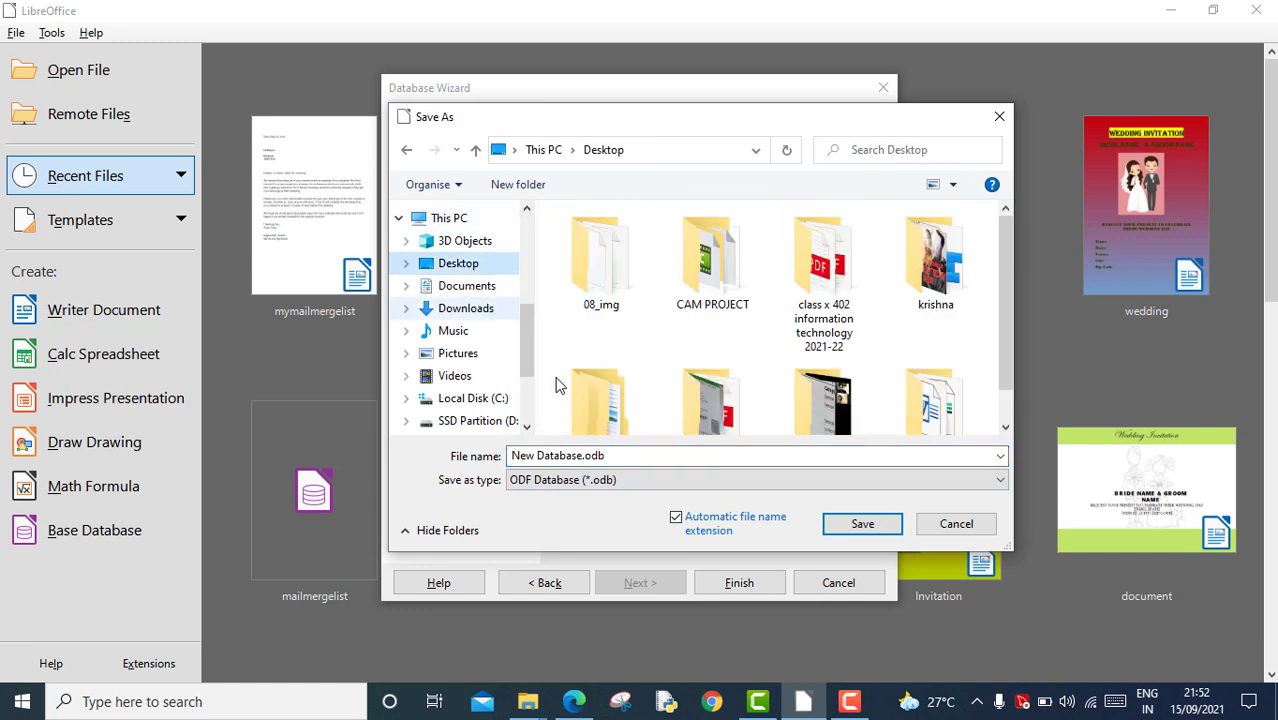
click(621, 459)
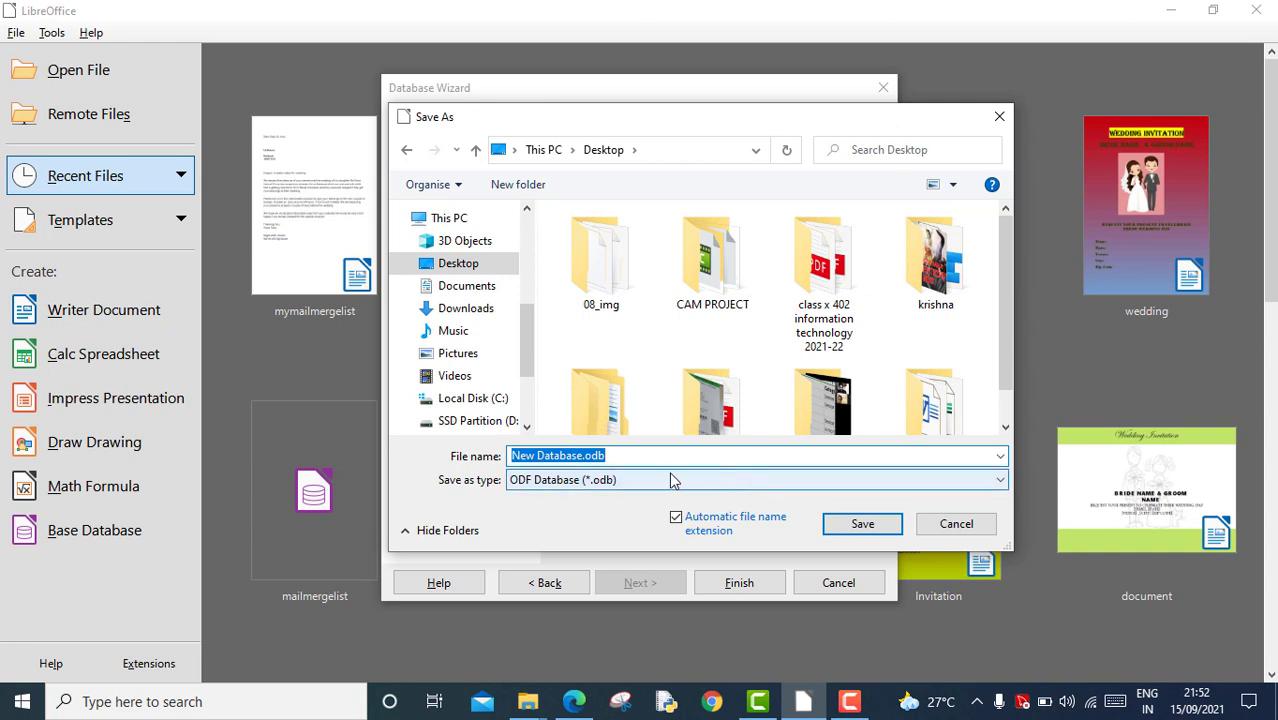
key(BackSpace)
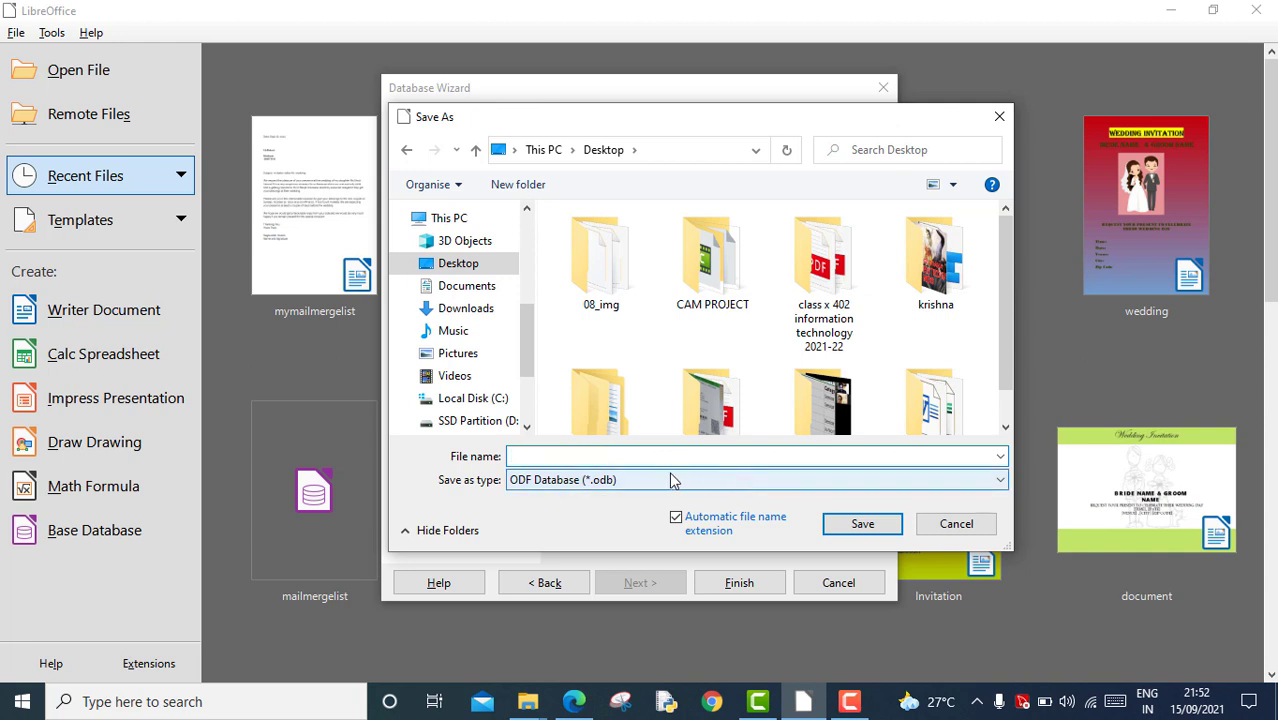
text(student)
click(862, 524)
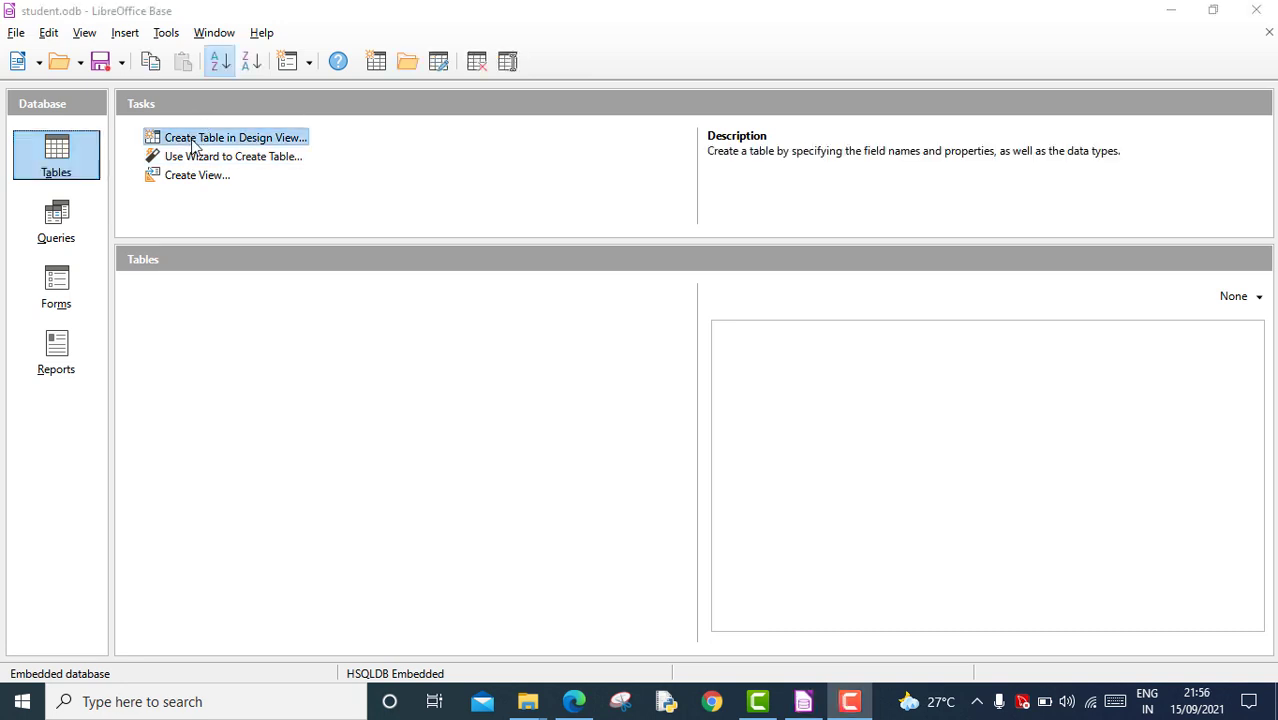
Create a table in Design View with the Text [ VARCHAR ] fields Name, Roll_No and Section.
click(195, 140)
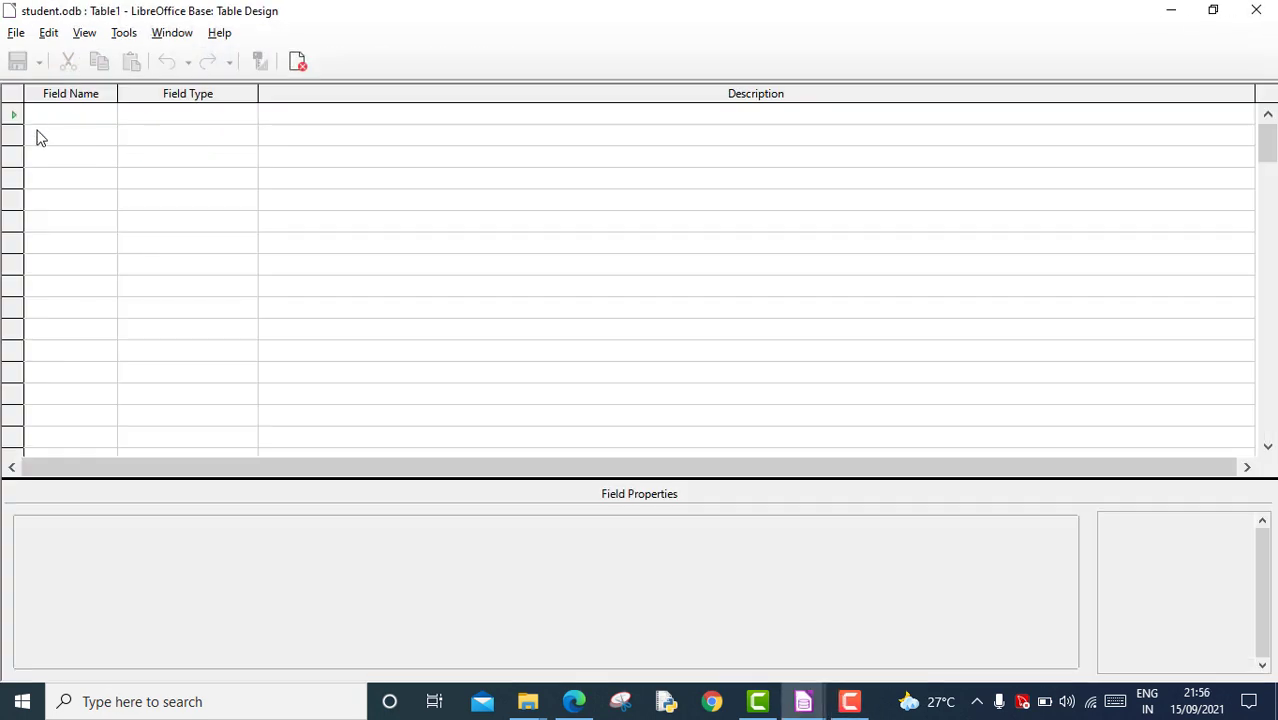
click(52, 112)
text(Name)
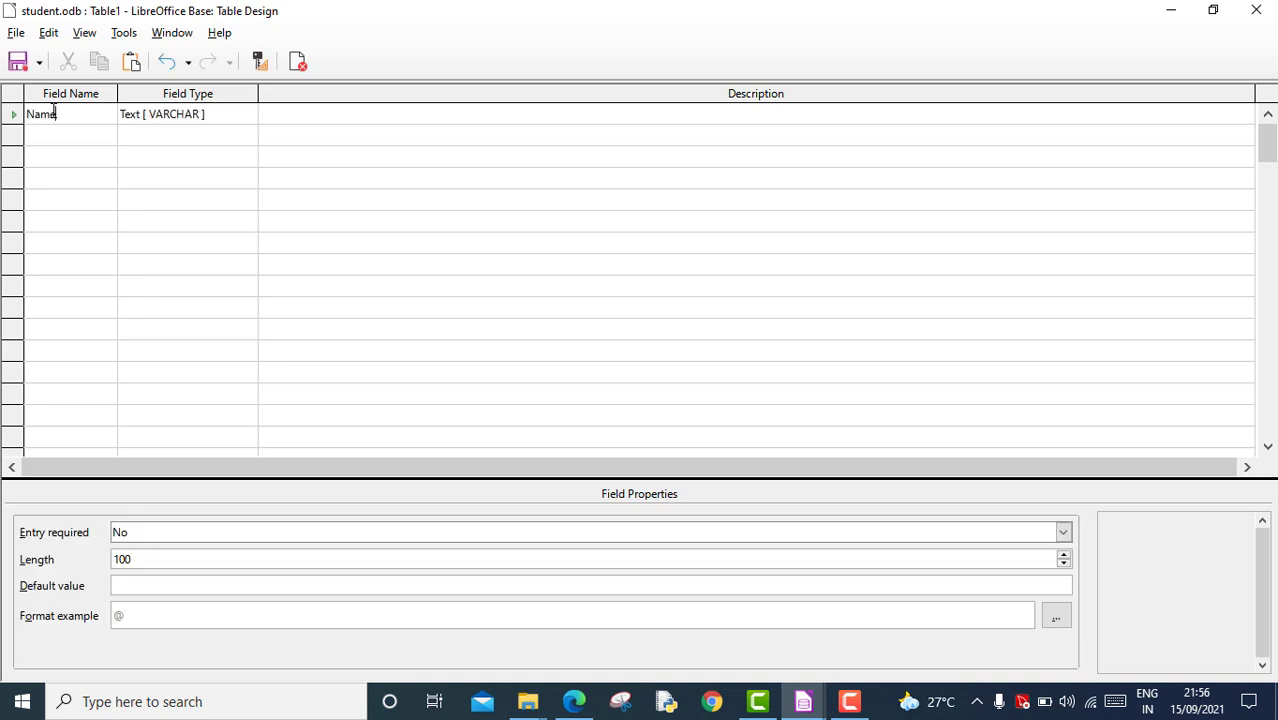
click(52, 138)
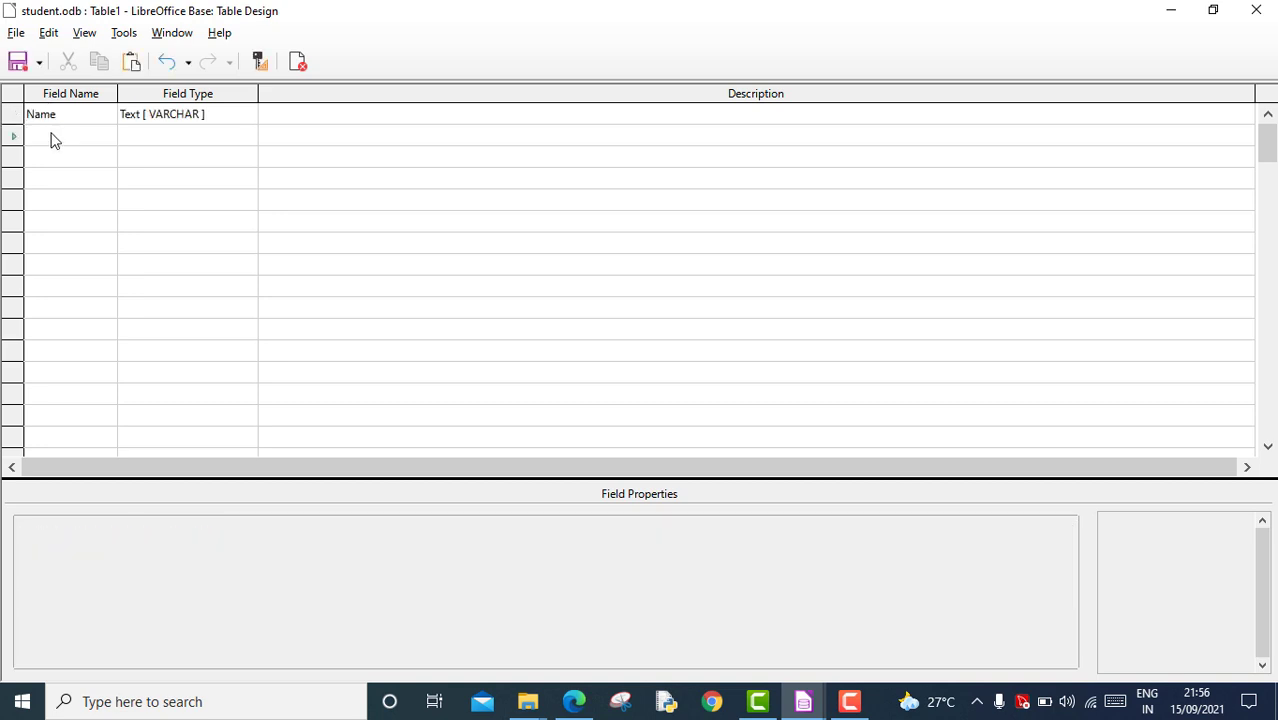
text(Ro)
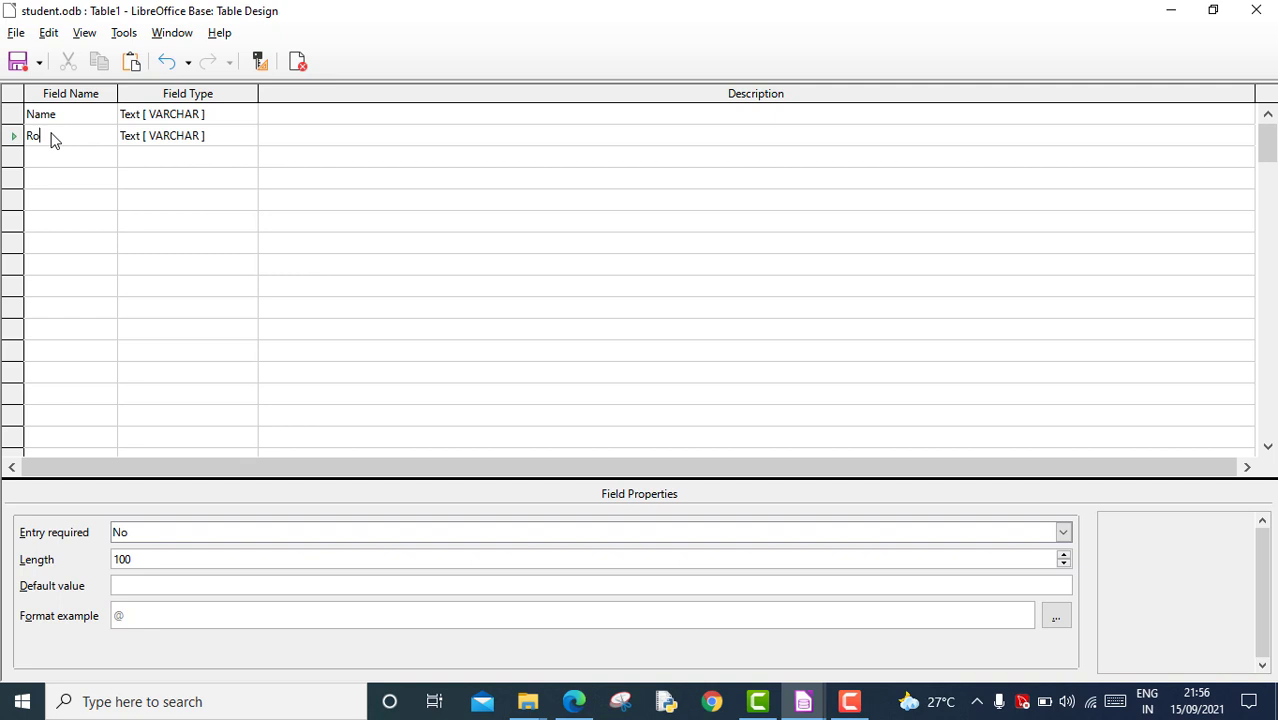
text(ll_No)
click(55, 159)
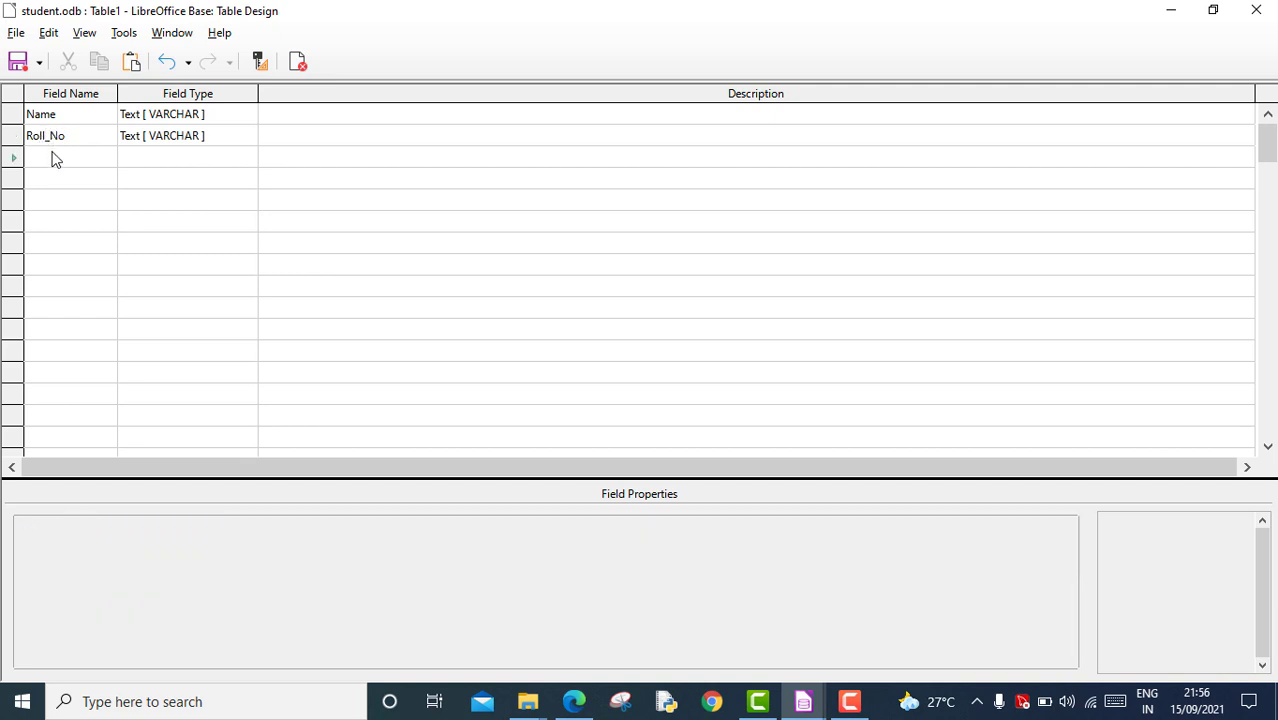
text(Sec)
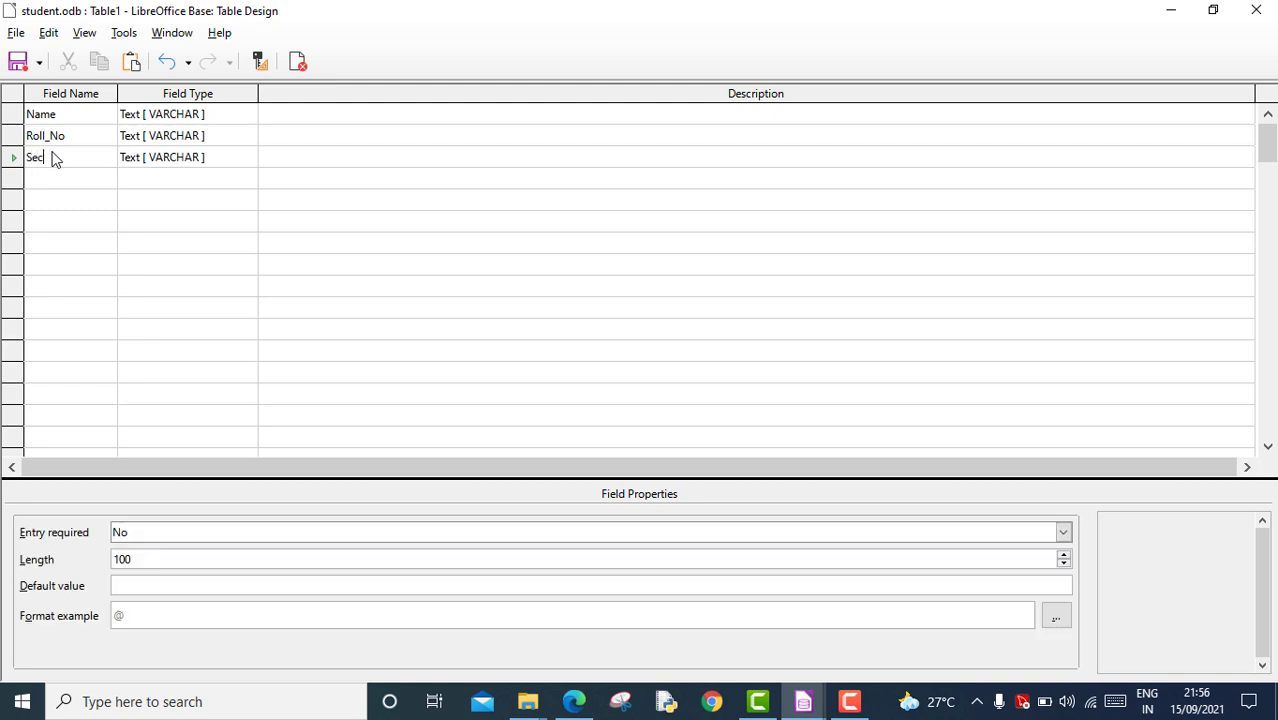
text(tion)
Save the table as student table with a primary key created for it, and close the table design.
click(20, 61)
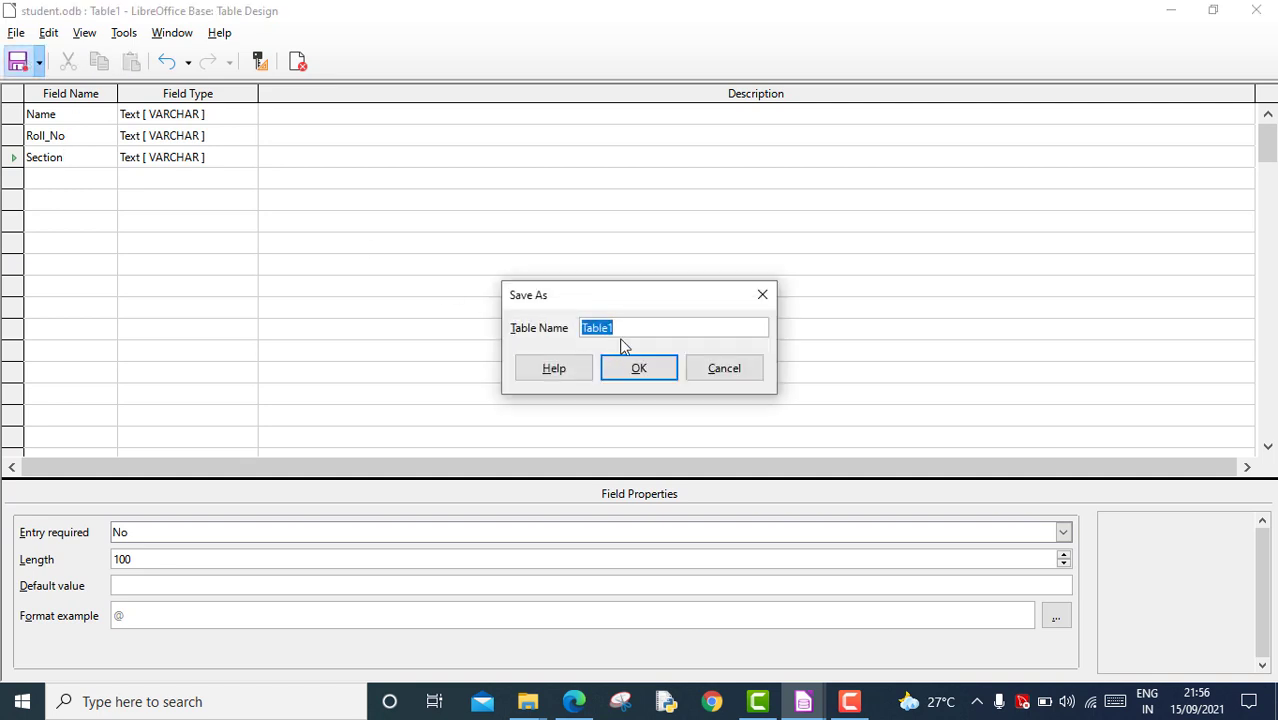
key(BackSpace)
text(student table)
click(645, 368)
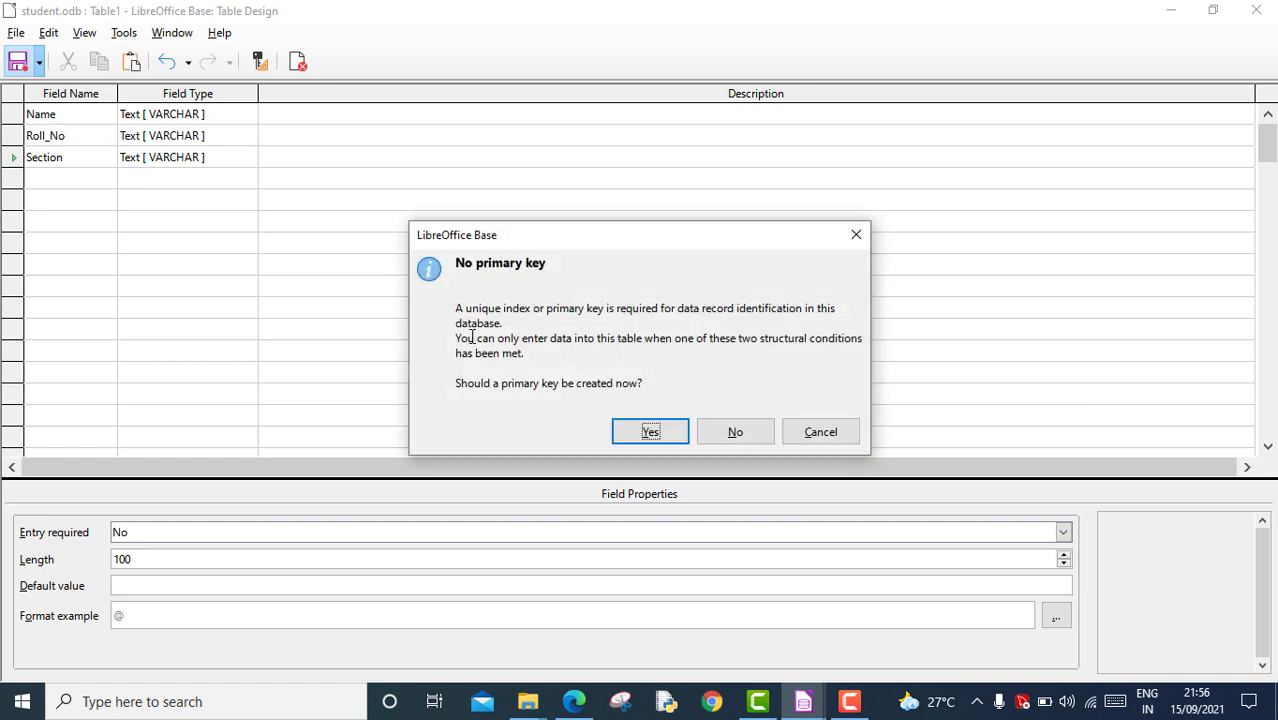
click(645, 432)
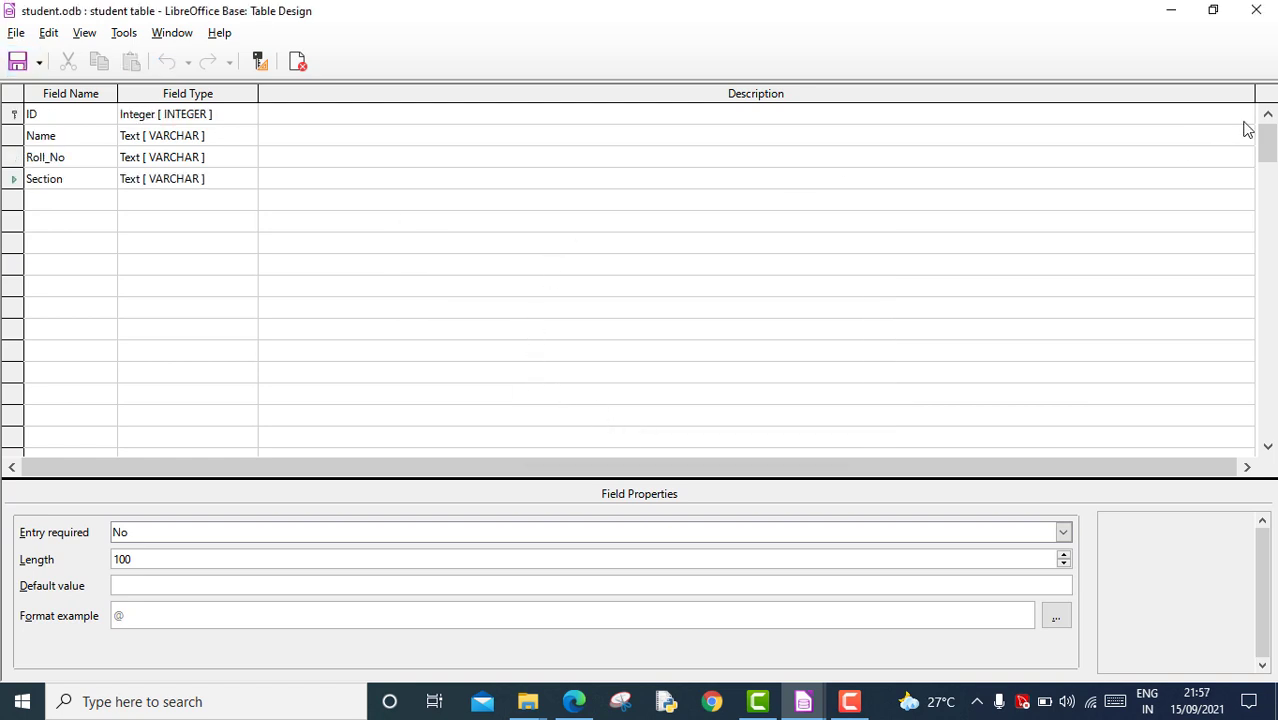
click(1256, 10)
Open student table for data entry and add the first record with ID 1, the student's name, Roll_No 11 and Section A.
right_click(199, 296)
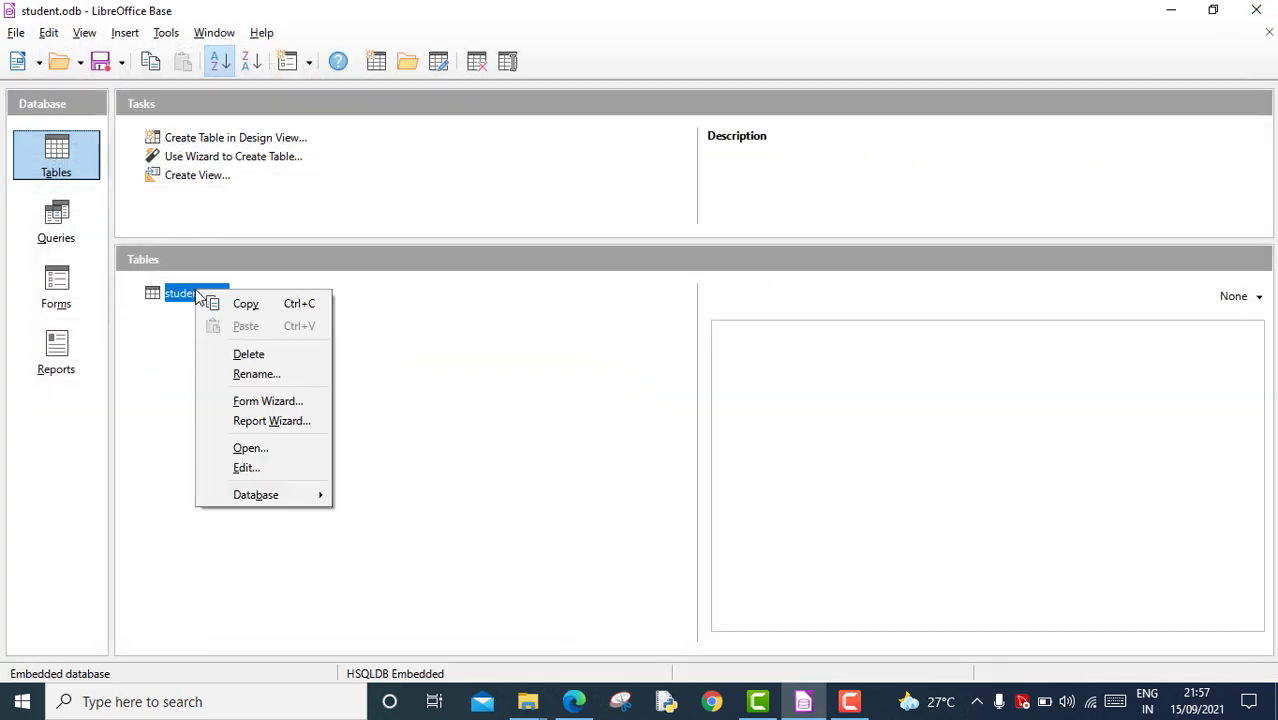
click(245, 452)
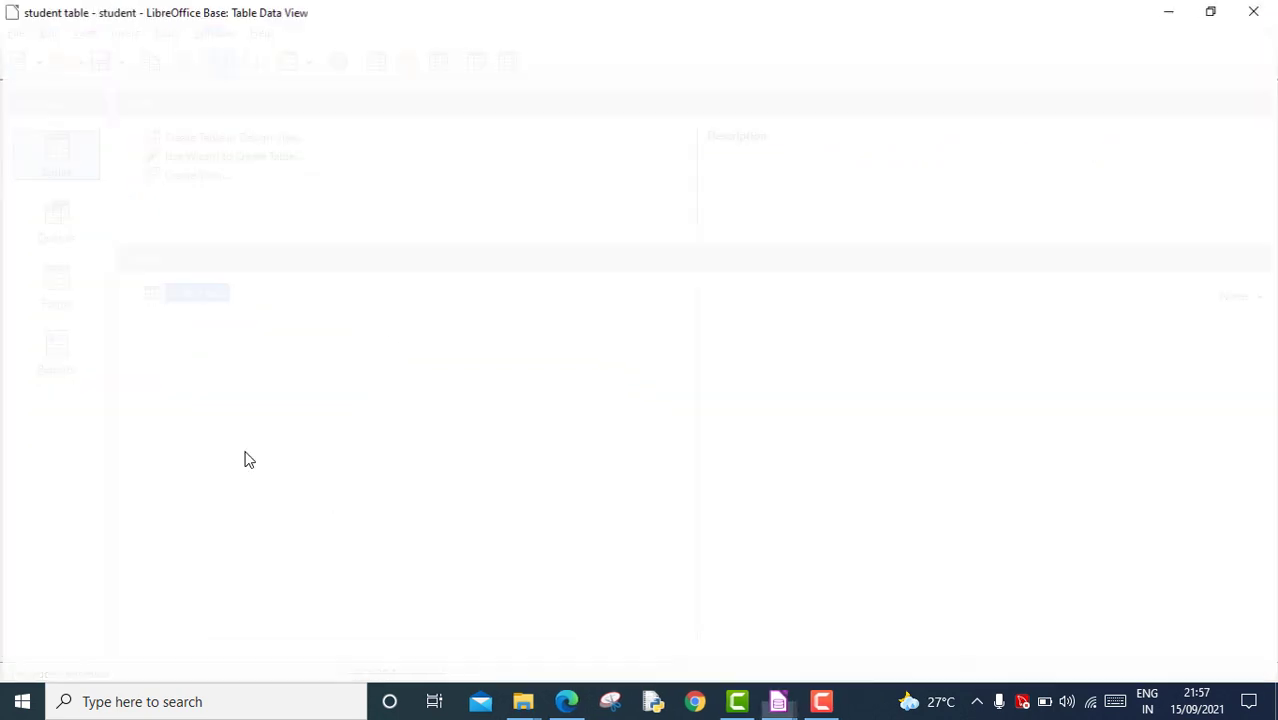
text(1)
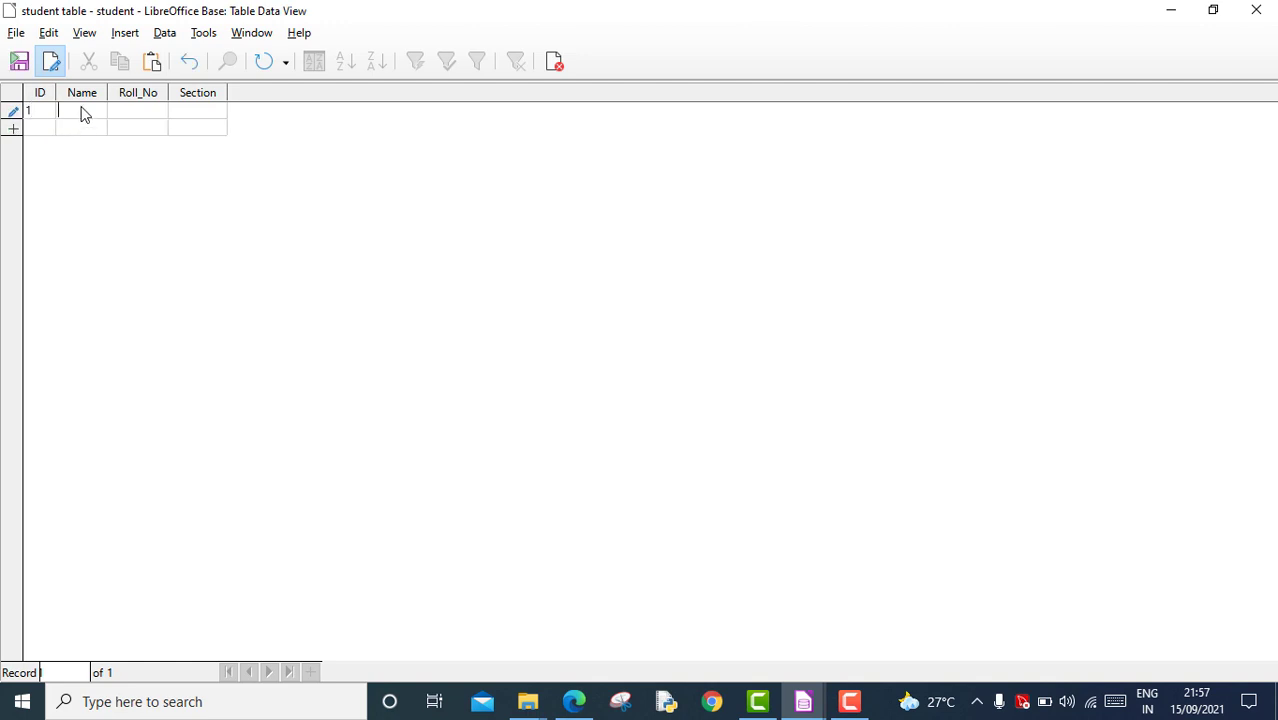
text(Rakesh)
key(Tab)
text(11)
key(Tab)
text(A)
key(Tab)
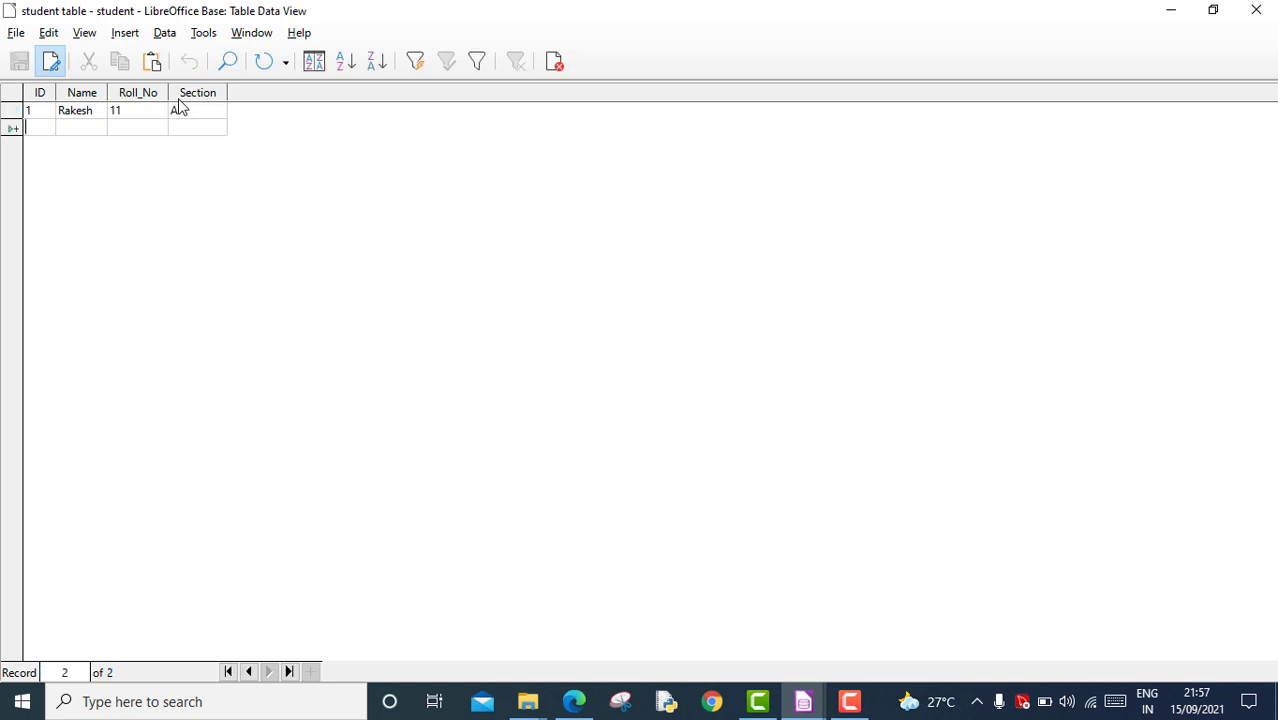
Add the second record with ID 2, the student's name, Roll_No 12 and Section A.
text(2)
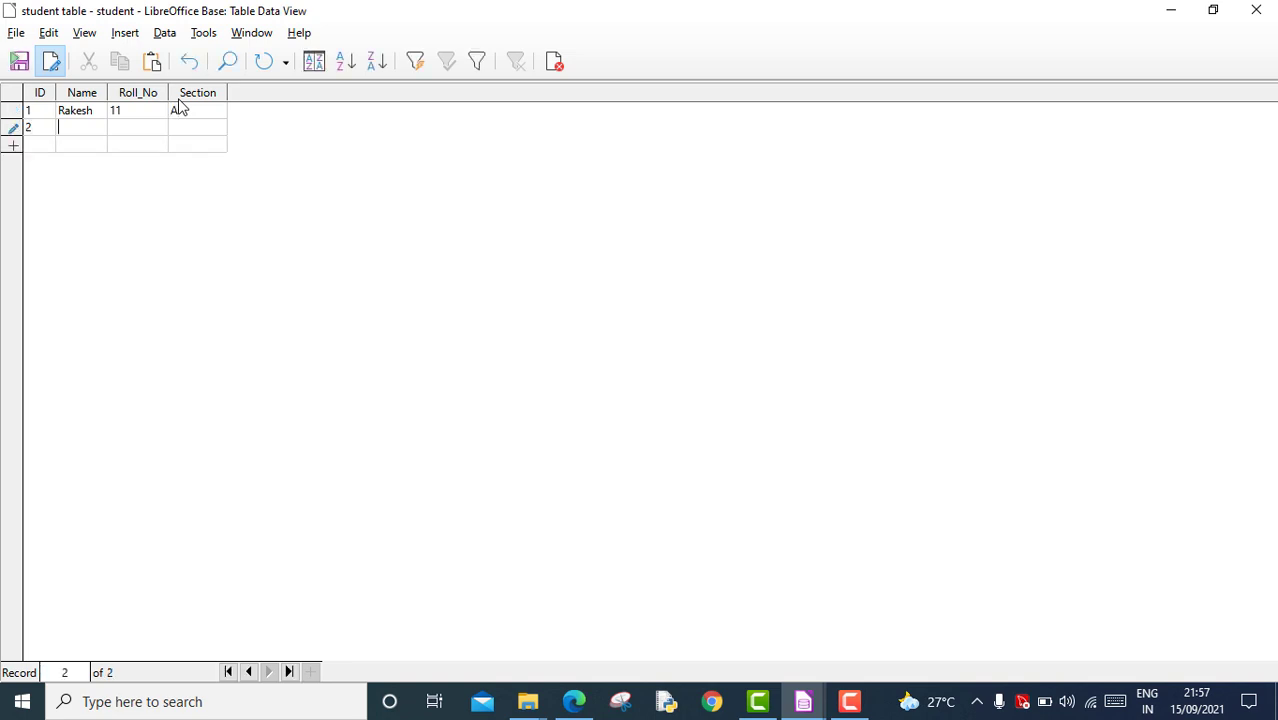
text(Nitin)
key(Tab)
text(12)
click(193, 135)
text(A)
key(Tab)
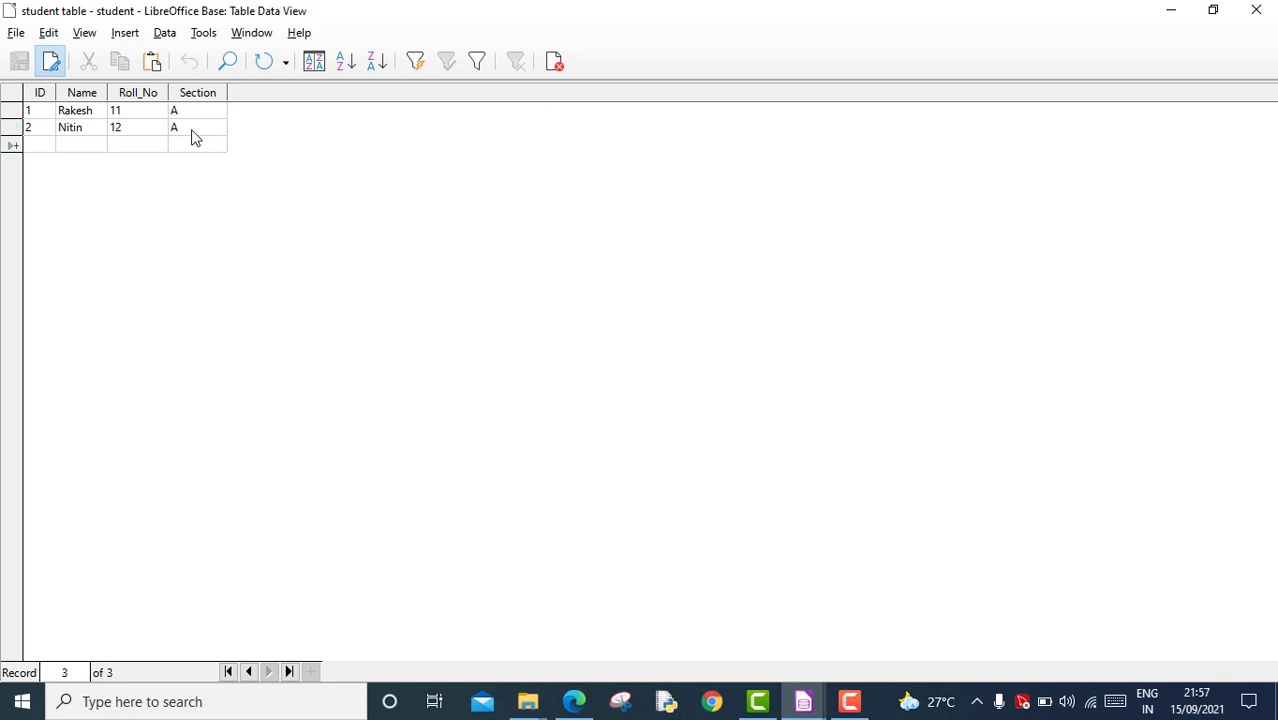
Add the third record with ID 3, the student's name, Roll_No 13 and Section A.
text(3)
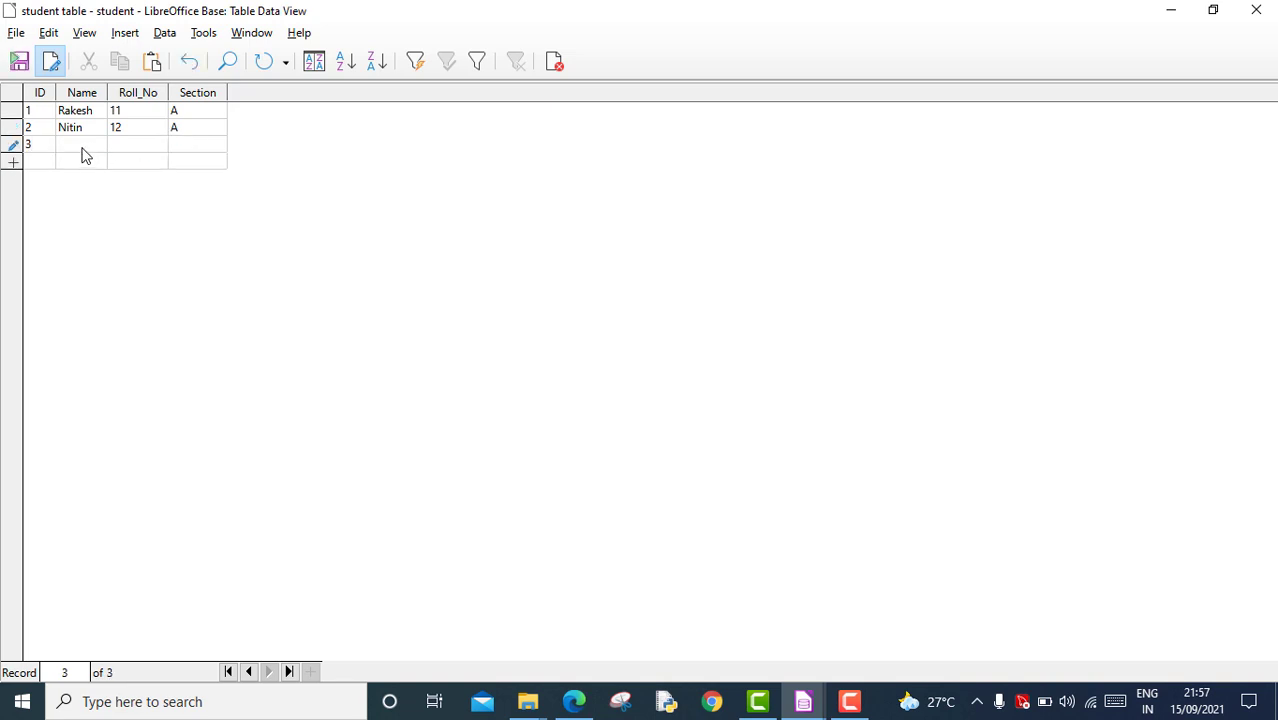
text(Ram)
key(Tab)
text(13 )
text(A)
click(38, 163)
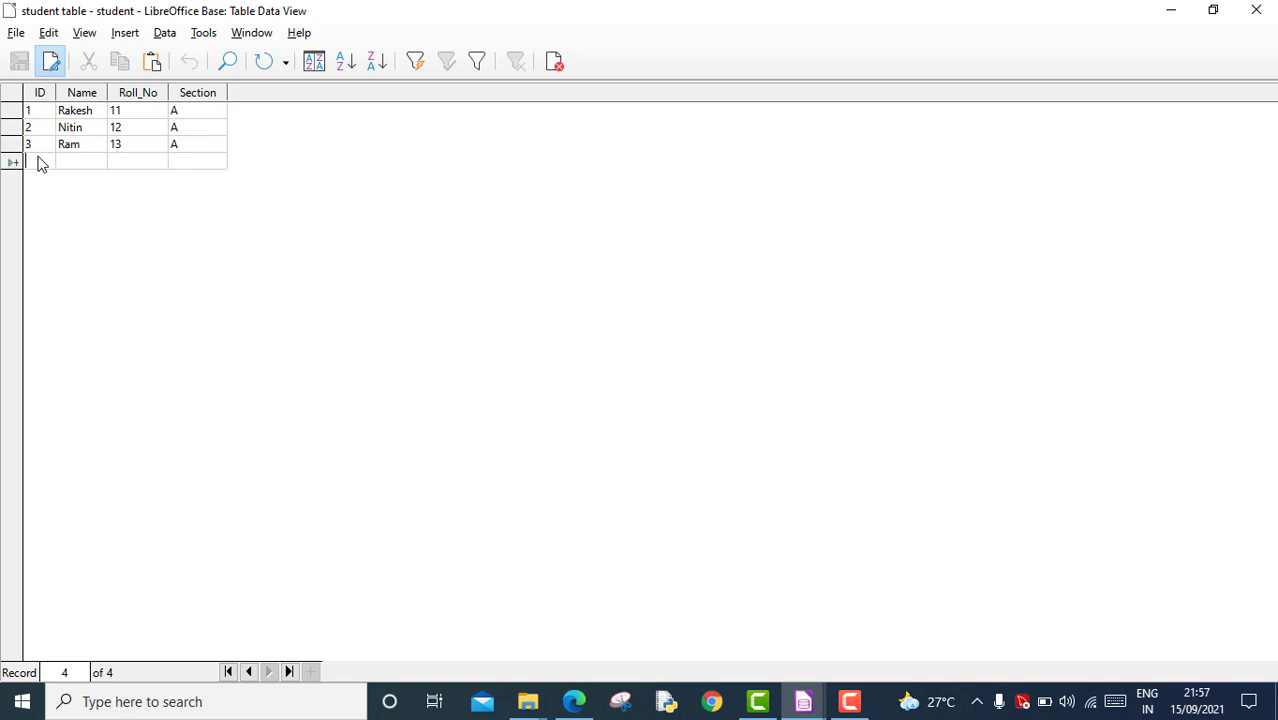
Add the fourth record with ID 4, the student's name, Roll_No 14 and Section A.
text(4)
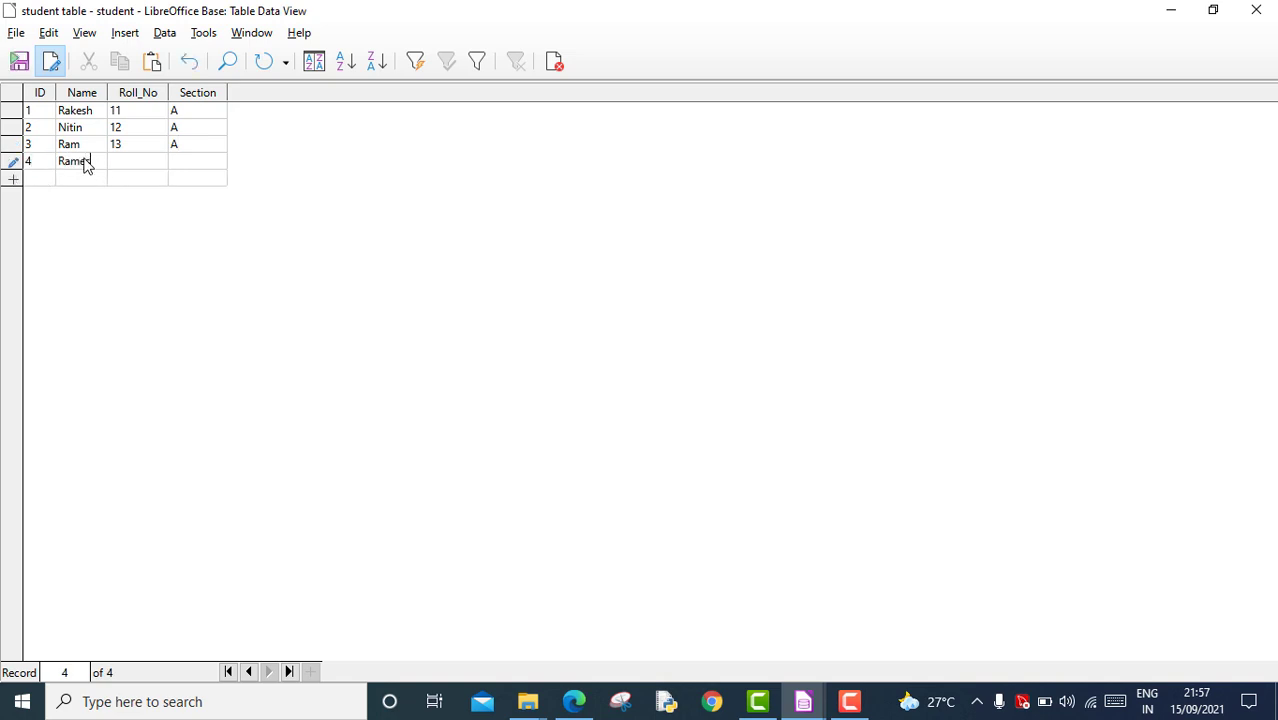
click(85, 160)
text(Rameshwar)
click(125, 160)
text(14)
click(197, 163)
key(Tab)
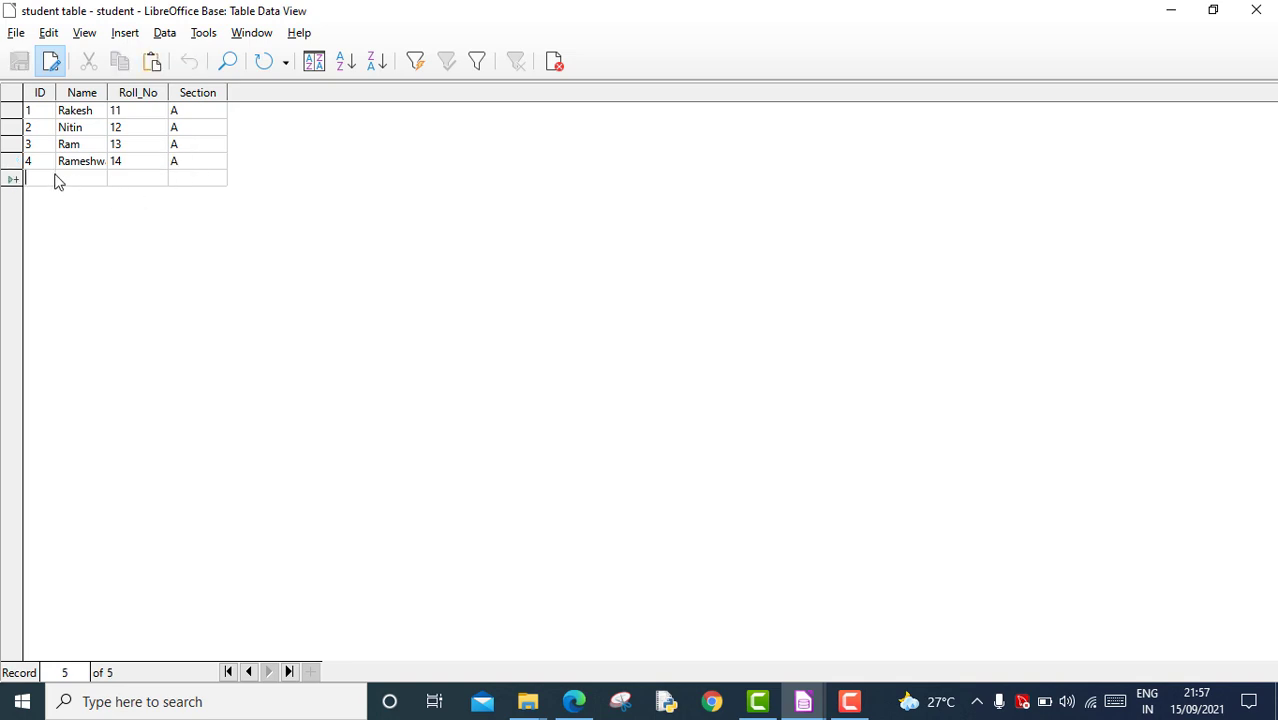
Add the records with IDs 5 to 10, filling in each student's name, Roll_No 15 to 20 and Section A.
text(5)
click(83, 179)
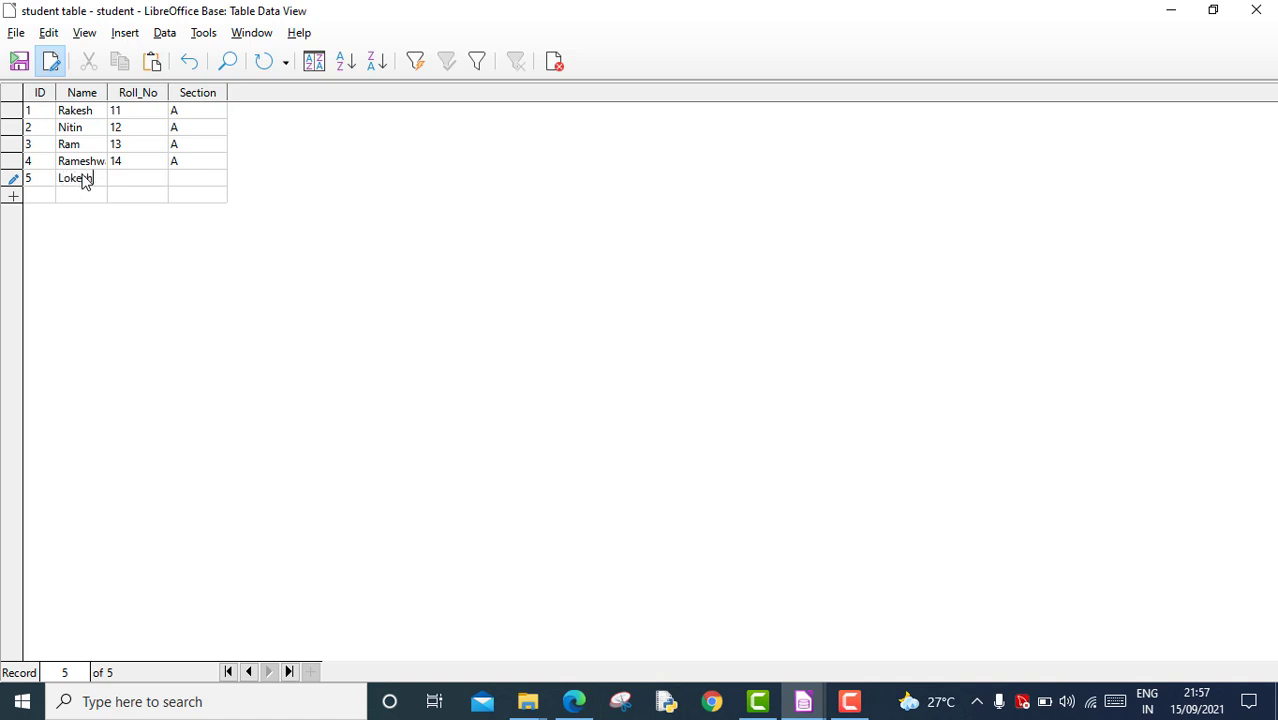
click(124, 179)
click(37, 201)
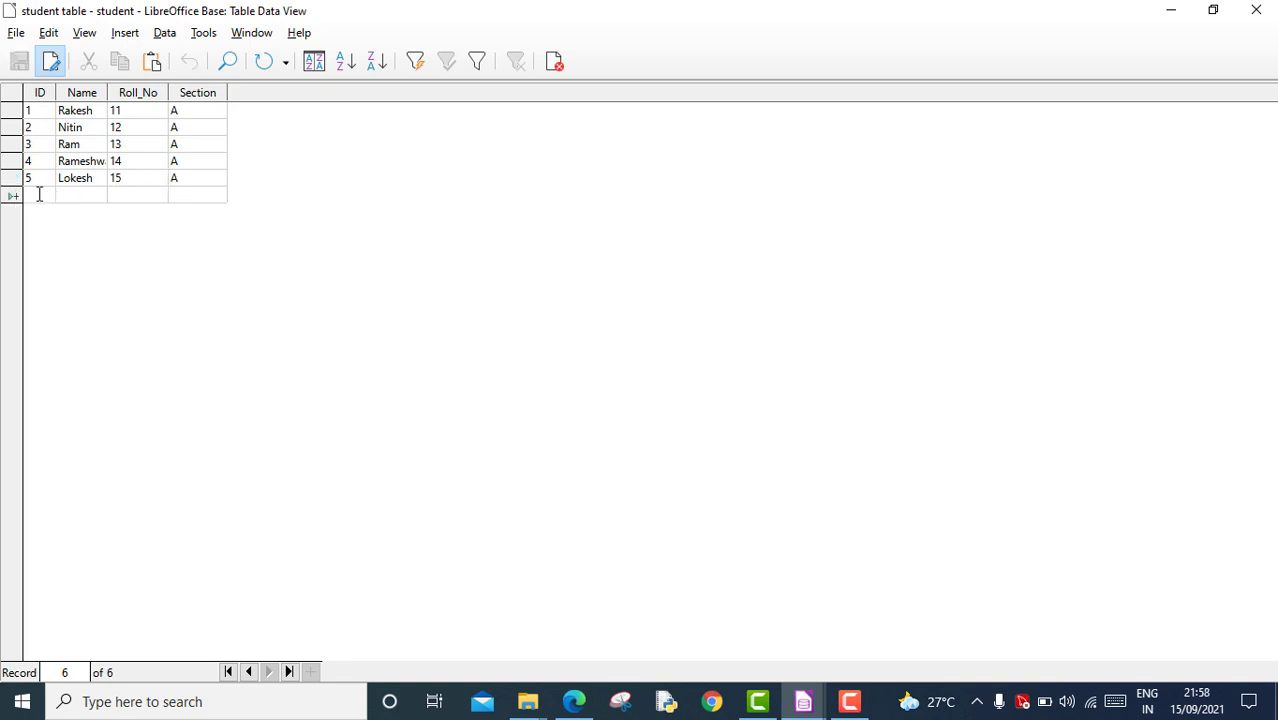
text(6)
key(Tab)
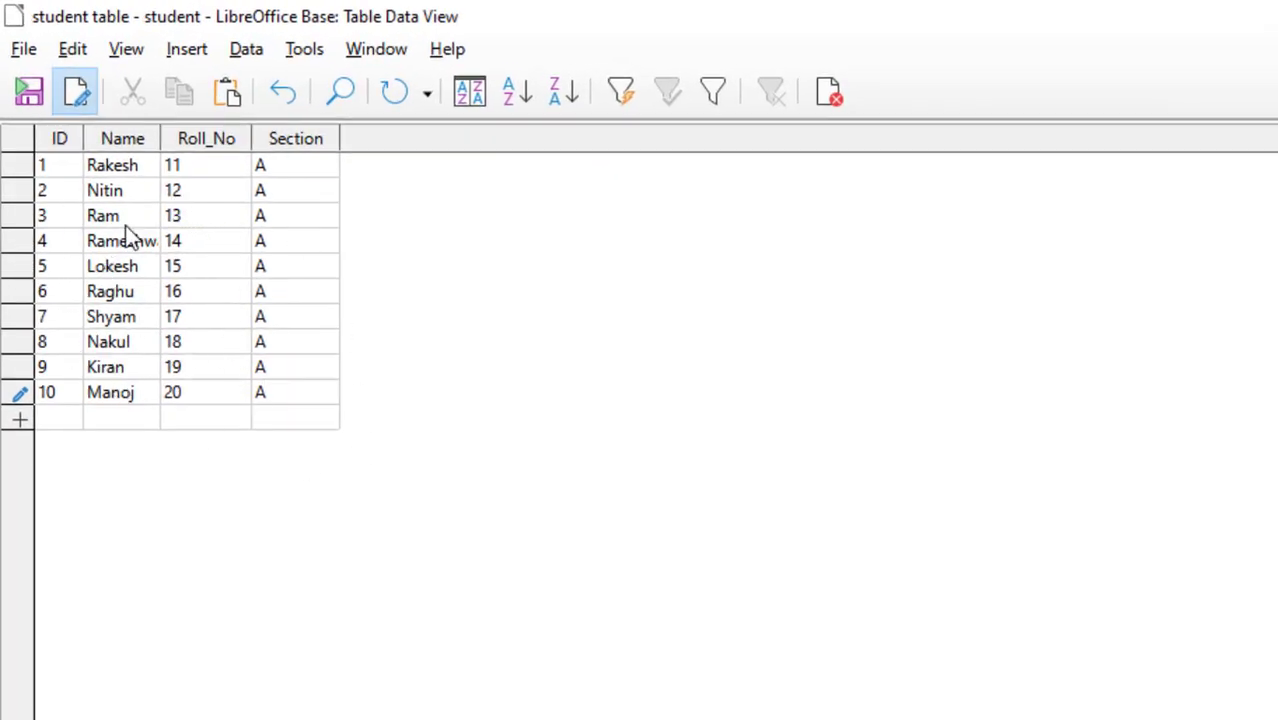
Widen the Name column to fit the longest name and close the student table data view.
drag(159, 136, 209, 135)
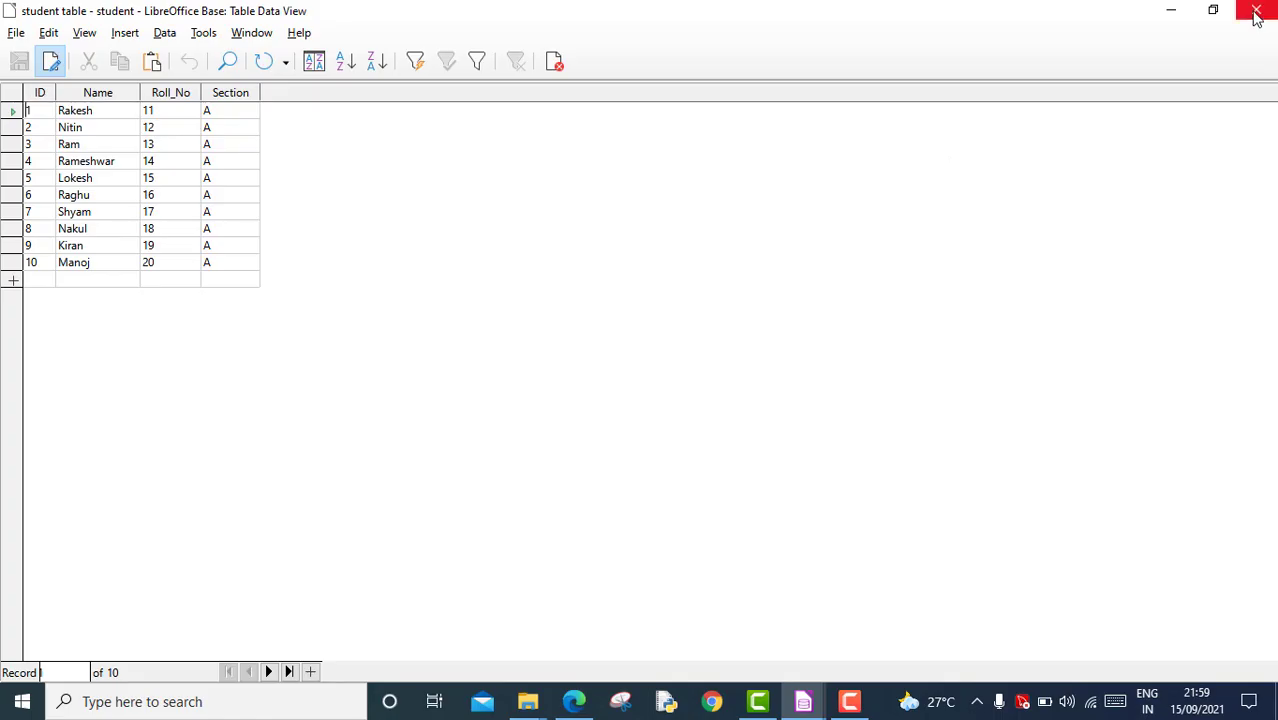
click(1258, 9)
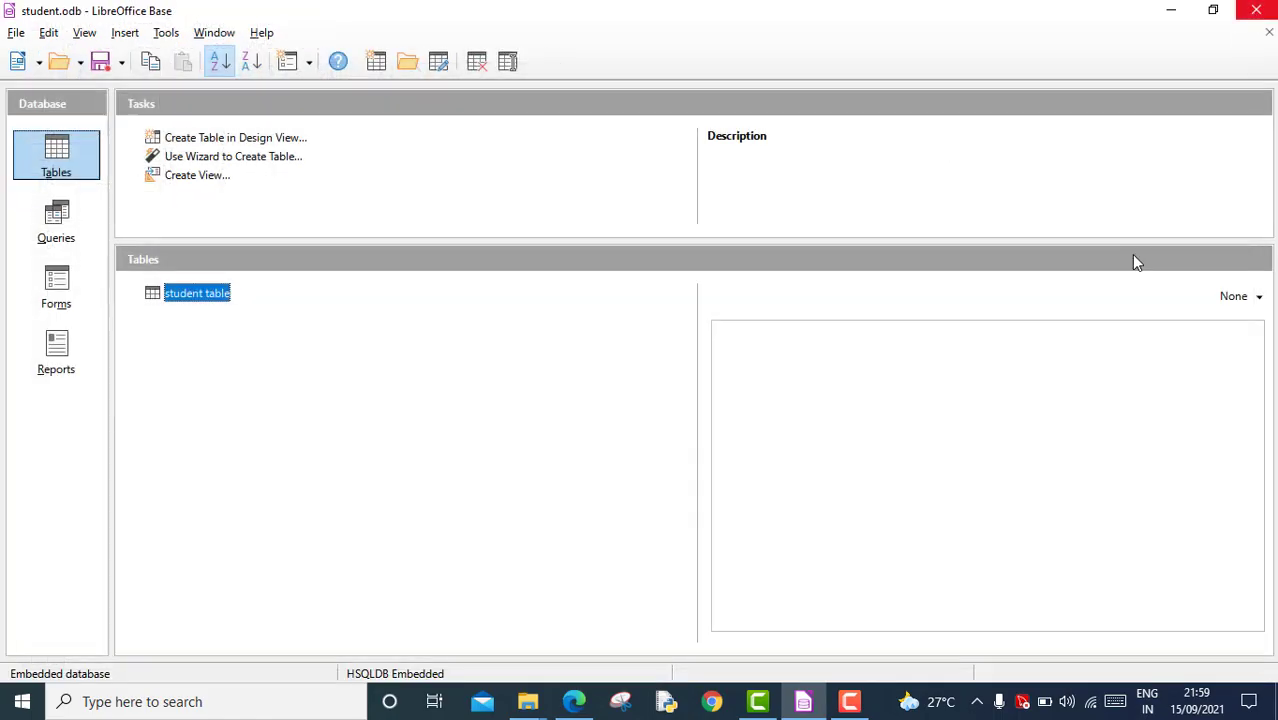
Create a new Writer text document from the student database window and hide its sidebar.
click(802, 706)
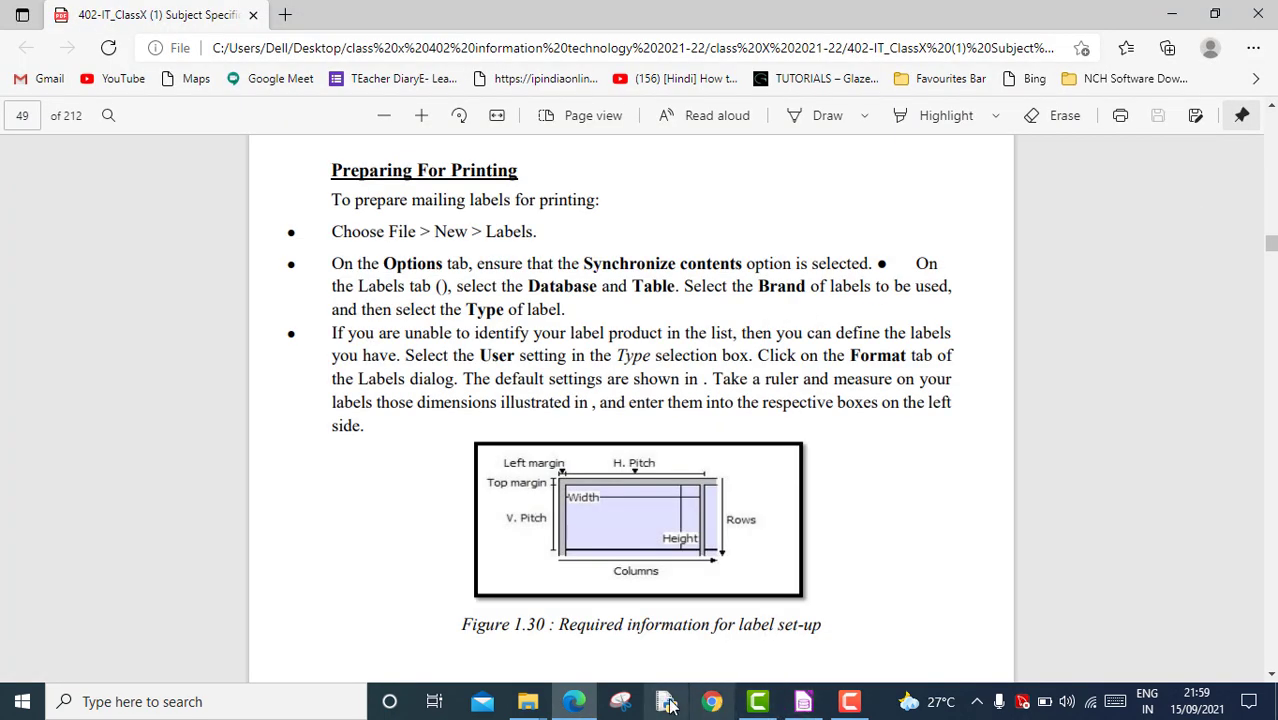
click(805, 705)
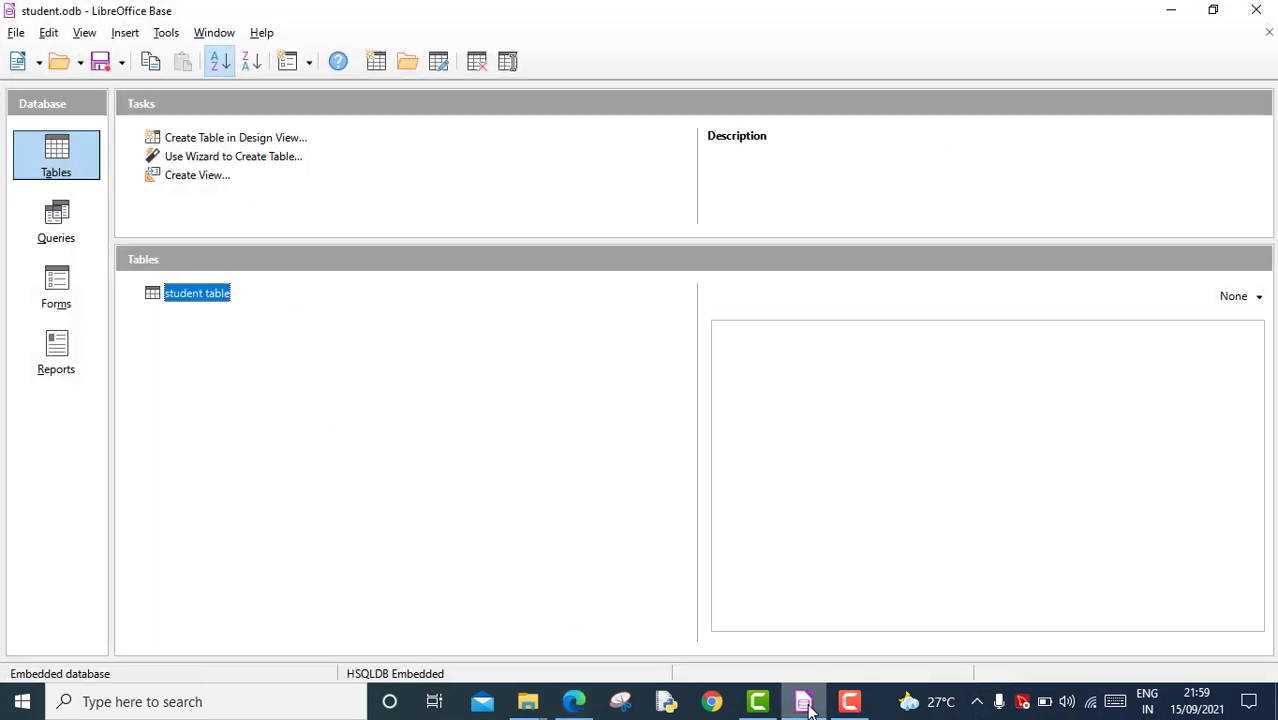
click(16, 32)
mouse_move(83, 64)
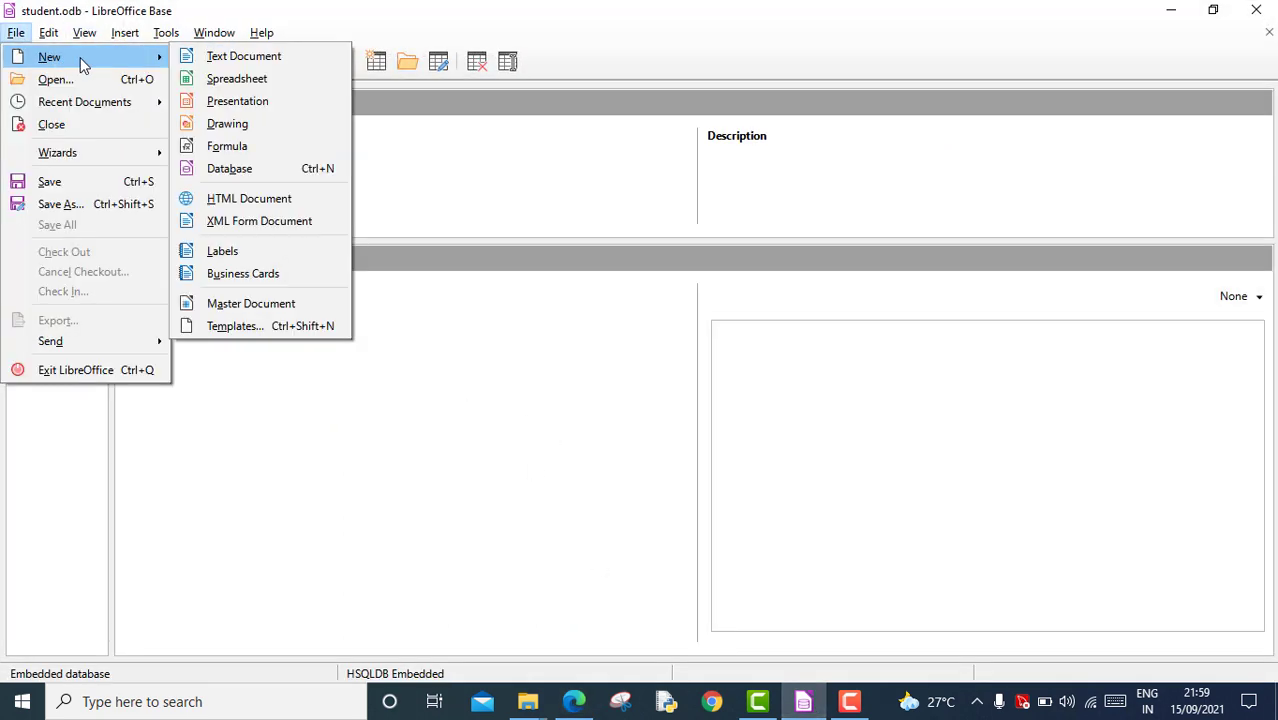
click(238, 59)
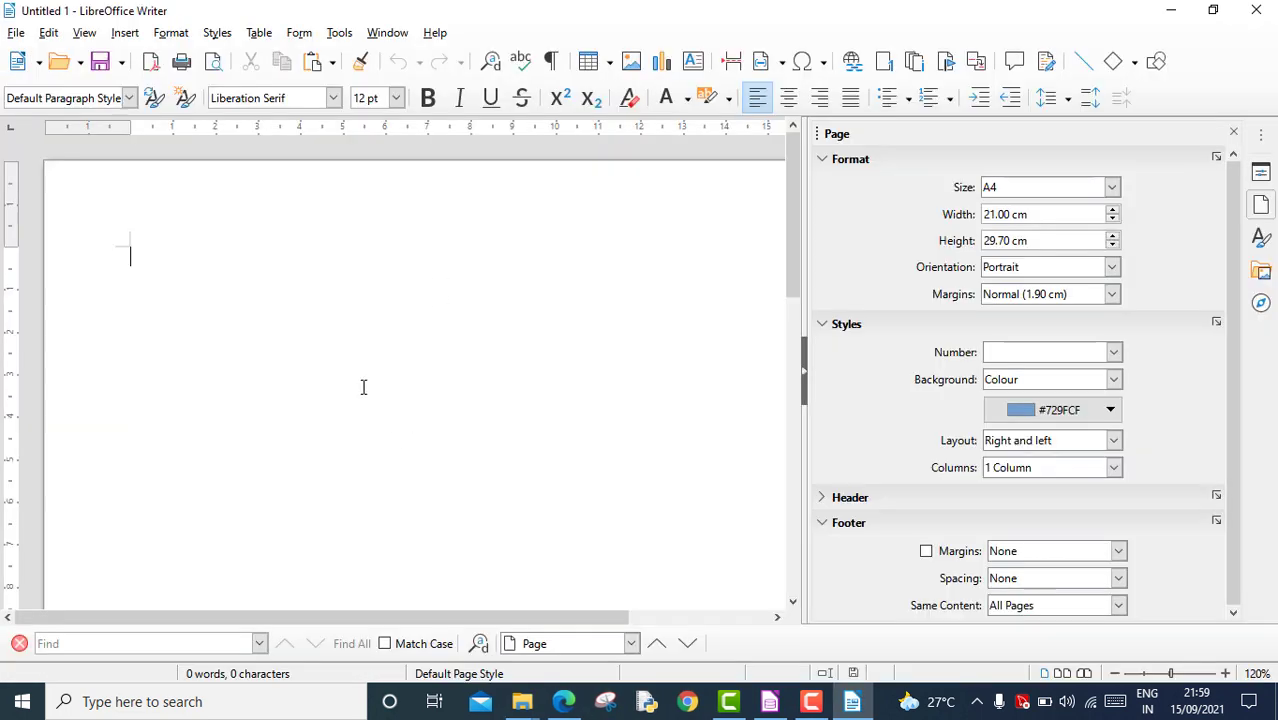
click(805, 372)
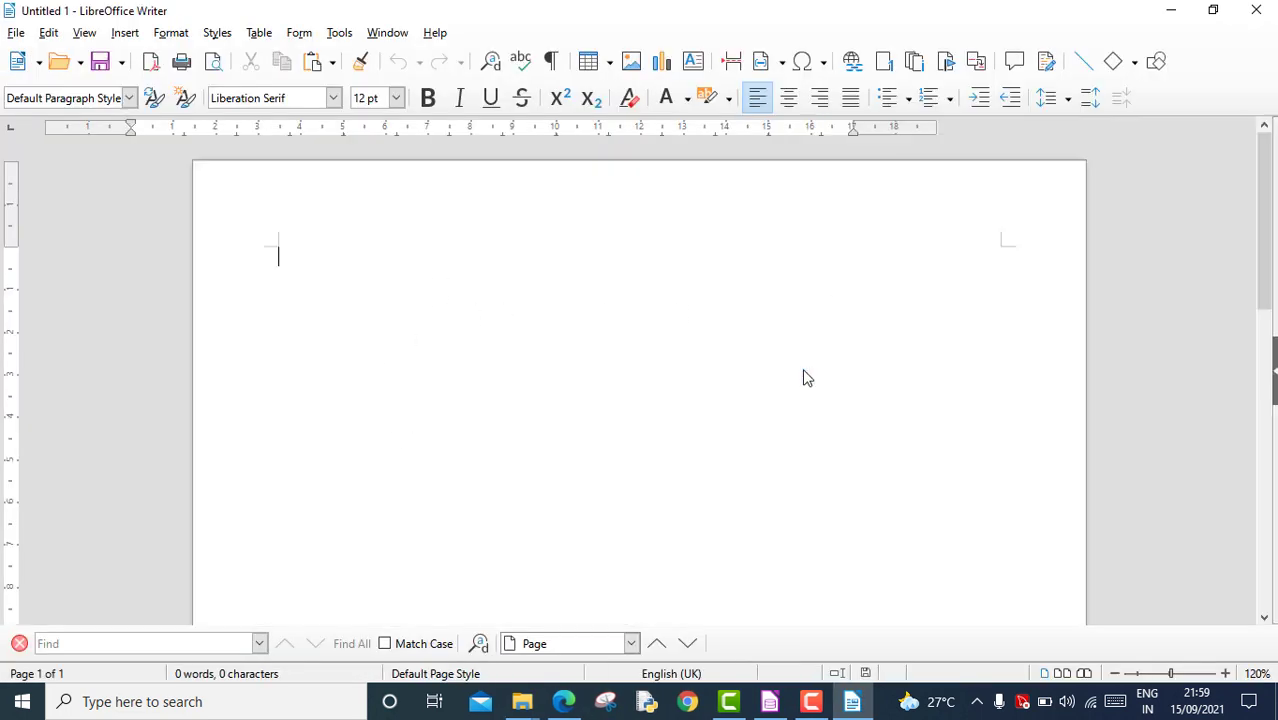
Start a new Labels document and clear the existing Employee fields from the label text.
click(16, 37)
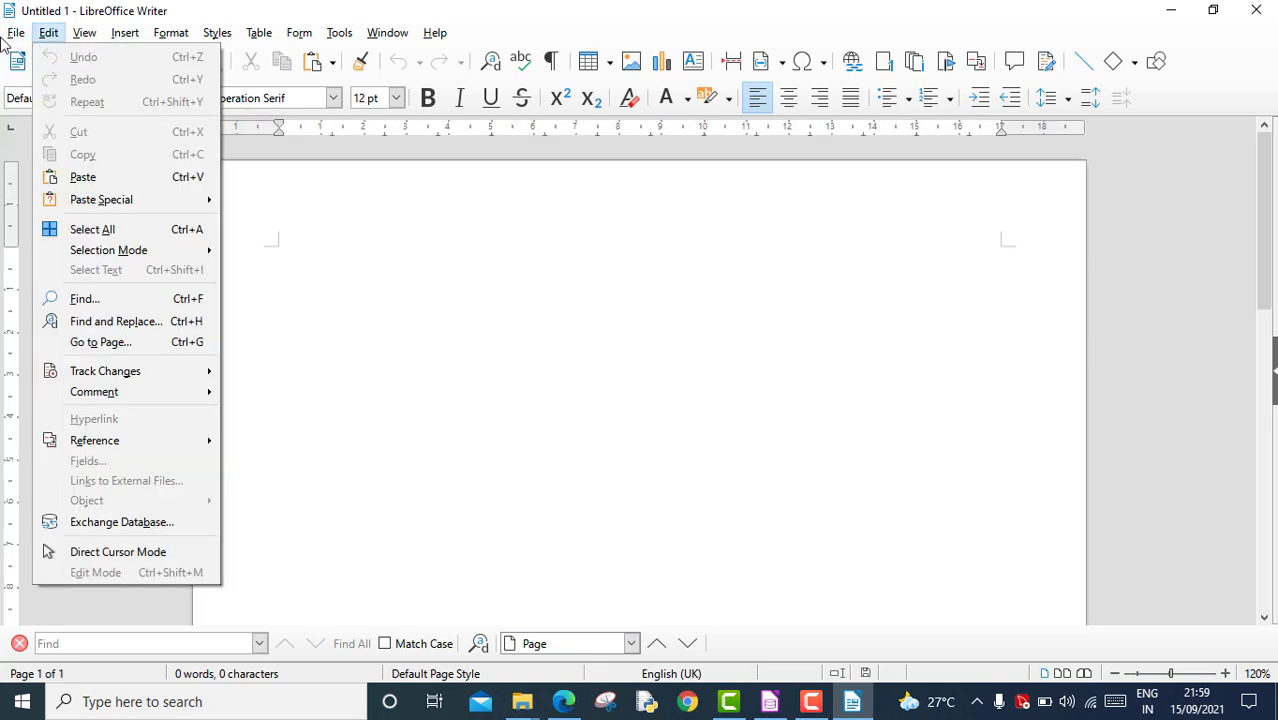
mouse_move(115, 48)
mouse_move(16, 34)
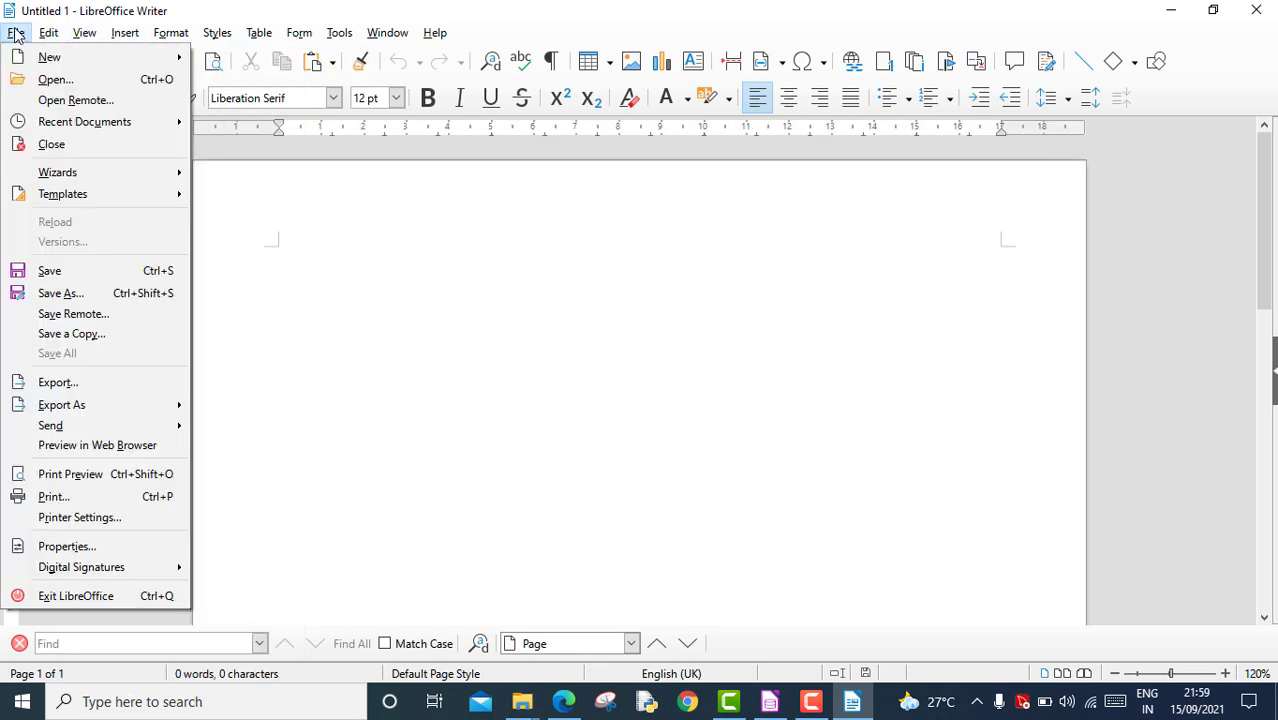
mouse_move(155, 56)
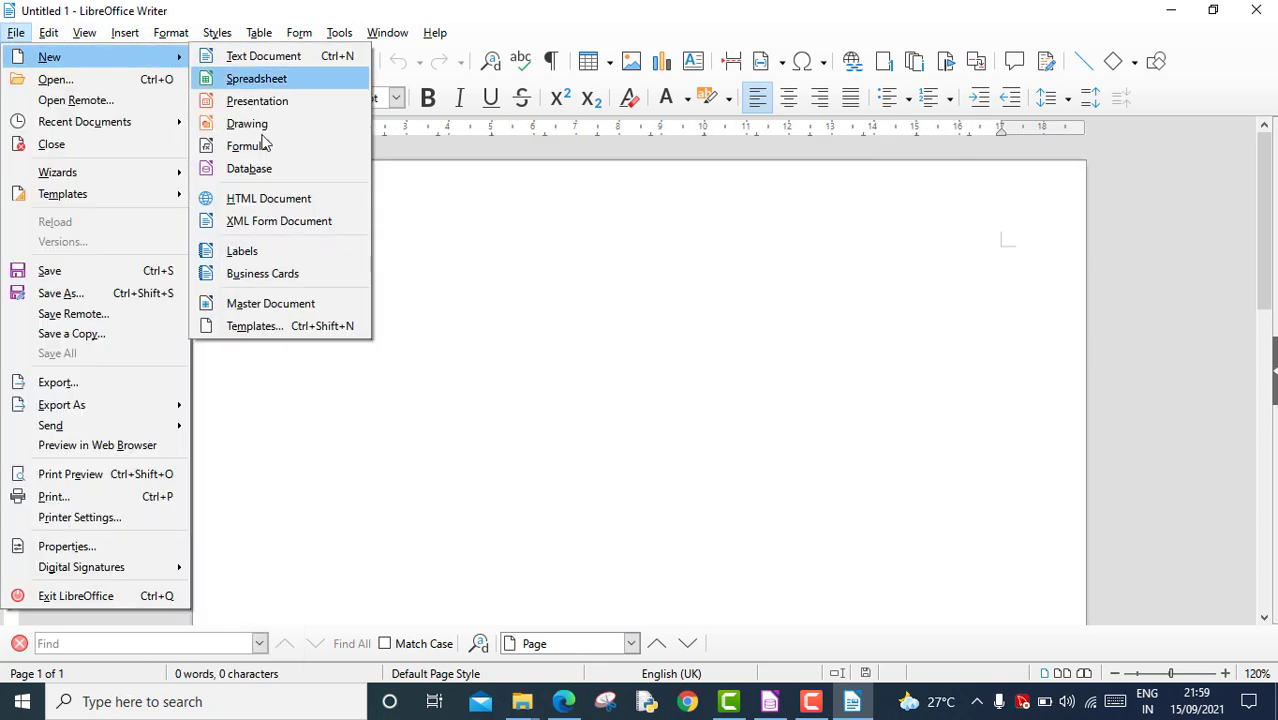
click(242, 251)
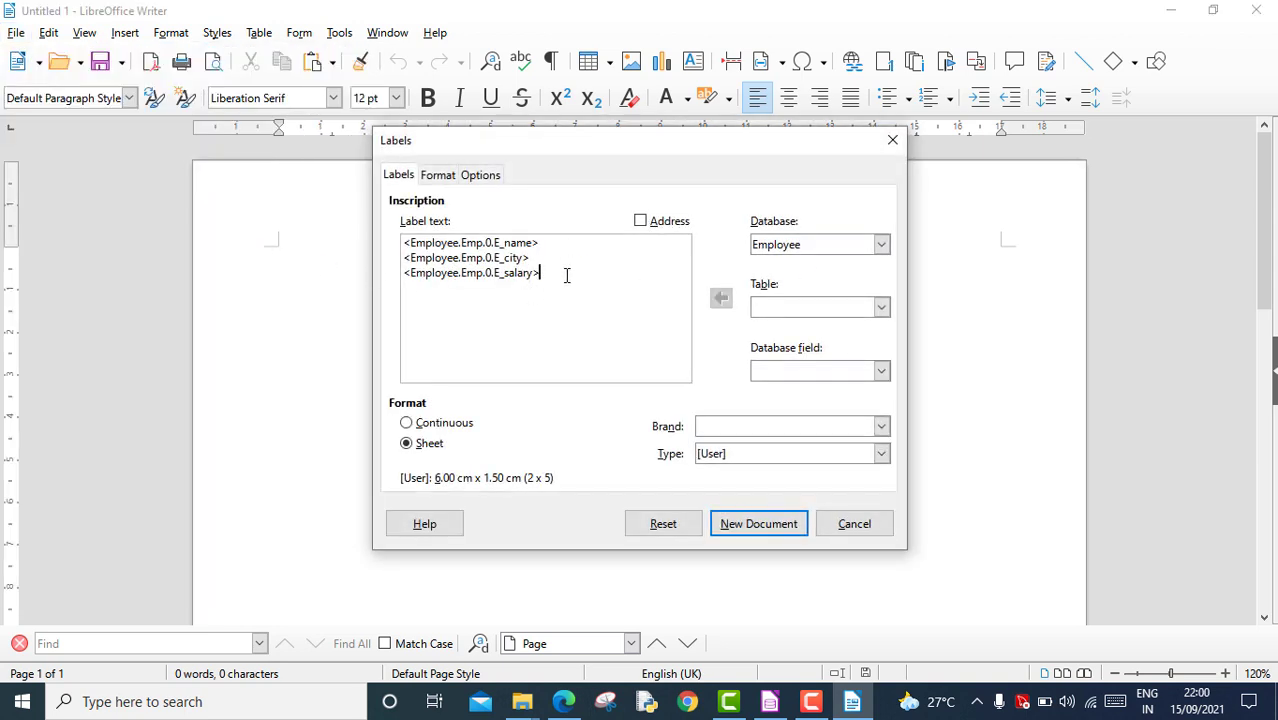
drag(566, 275, 386, 245)
key(Delete)
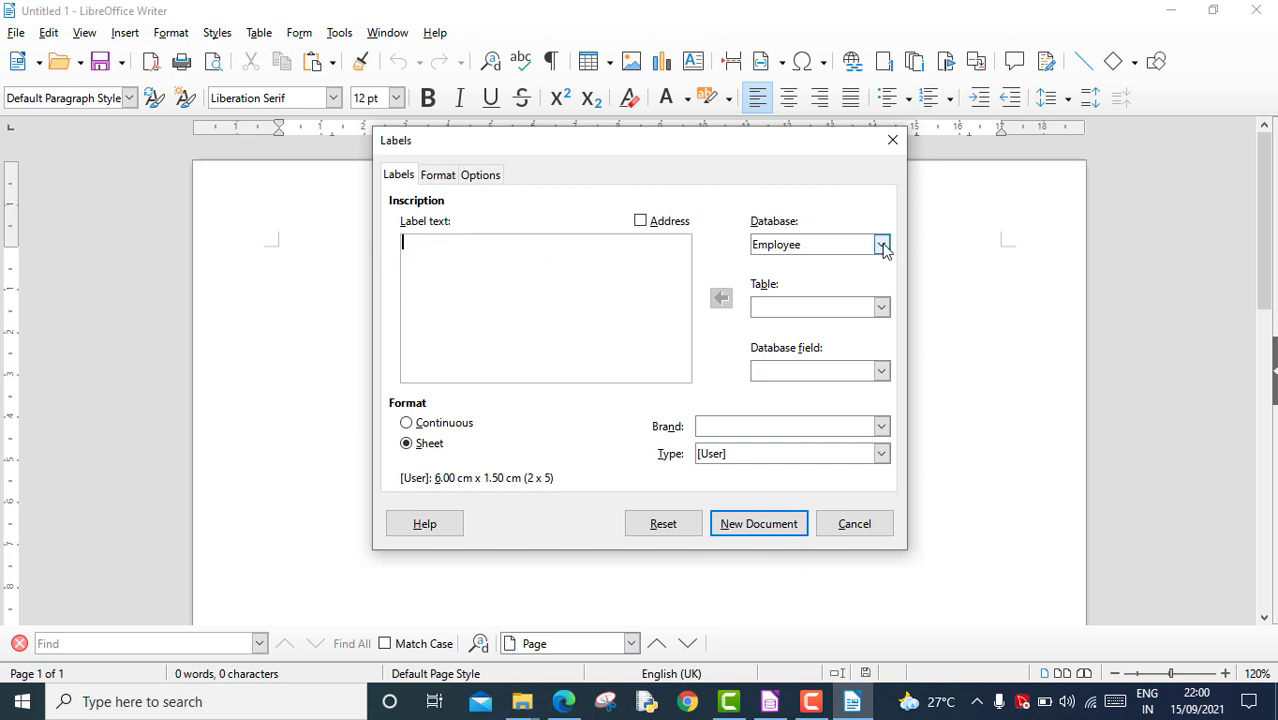
Set the label's data source to the student database and its student table.
click(881, 246)
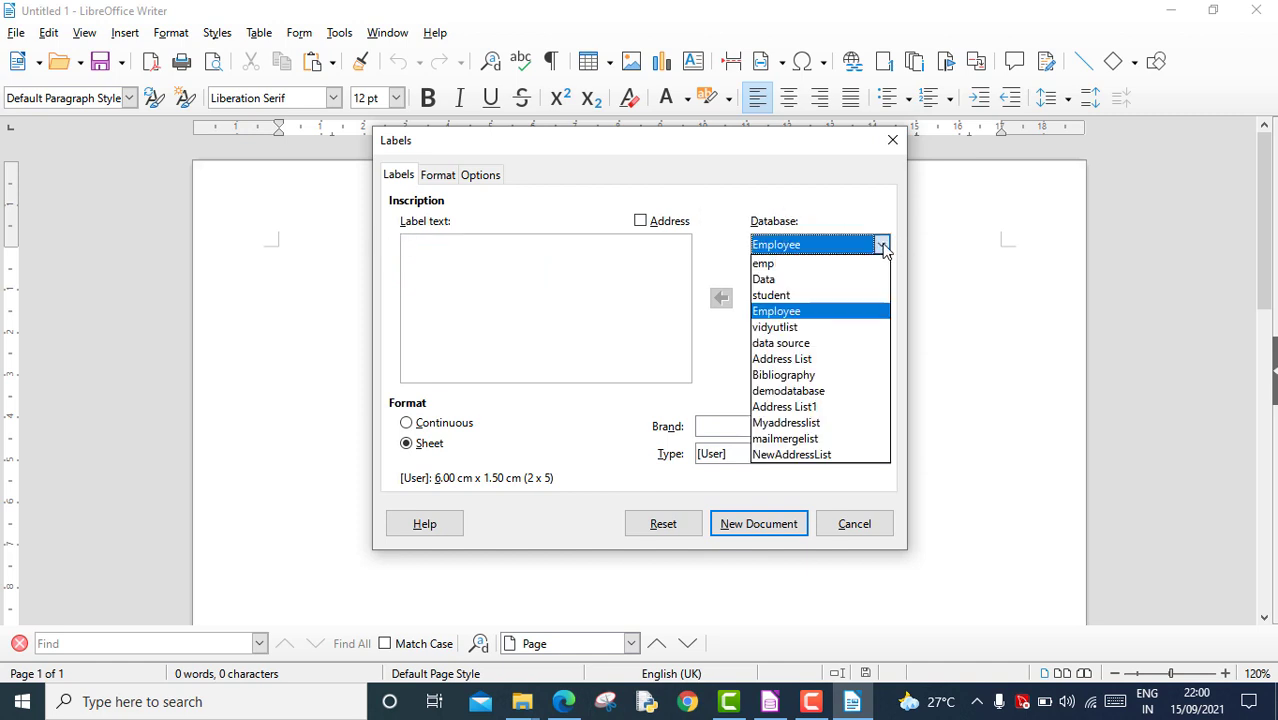
click(797, 303)
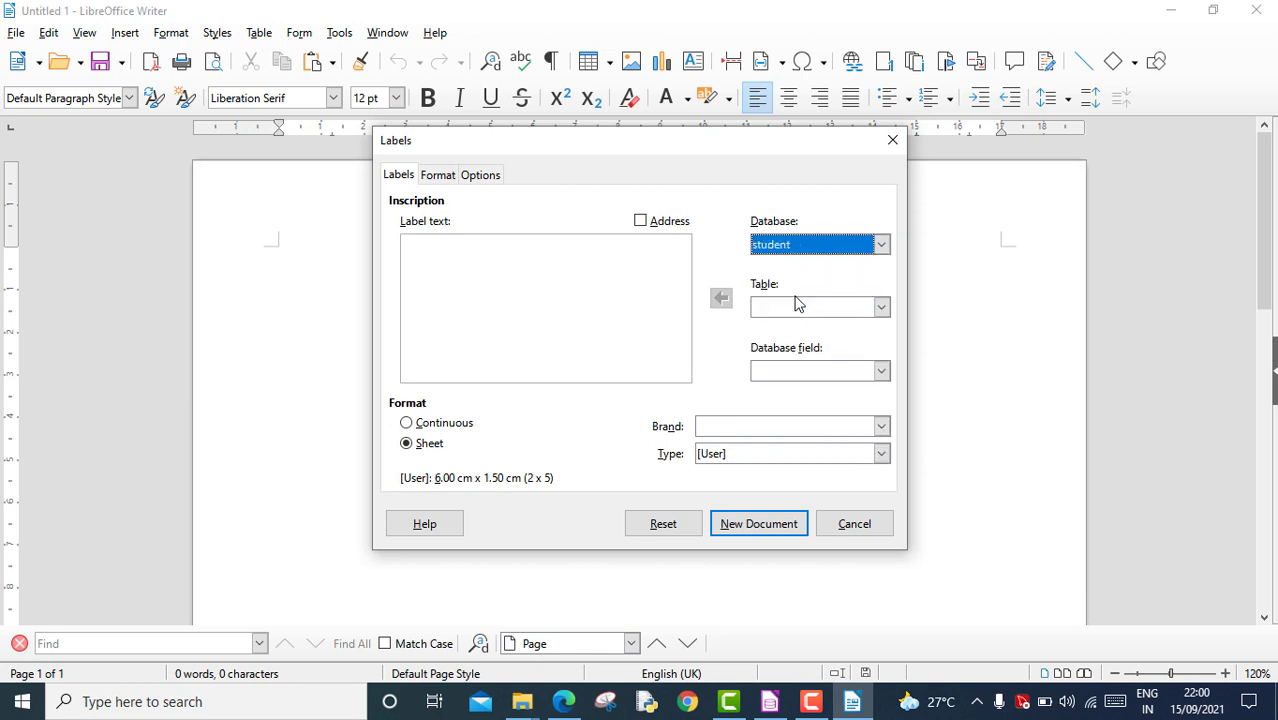
click(881, 307)
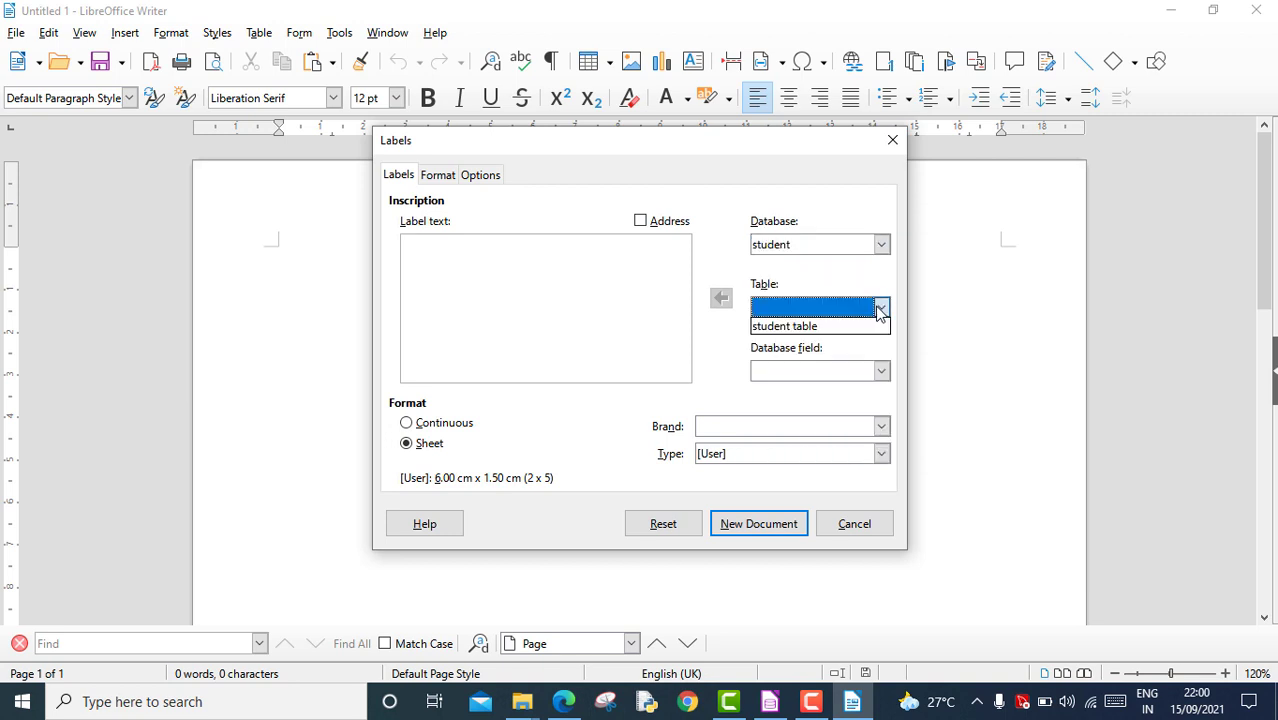
click(841, 327)
Insert the Name database field into the label text.
click(879, 372)
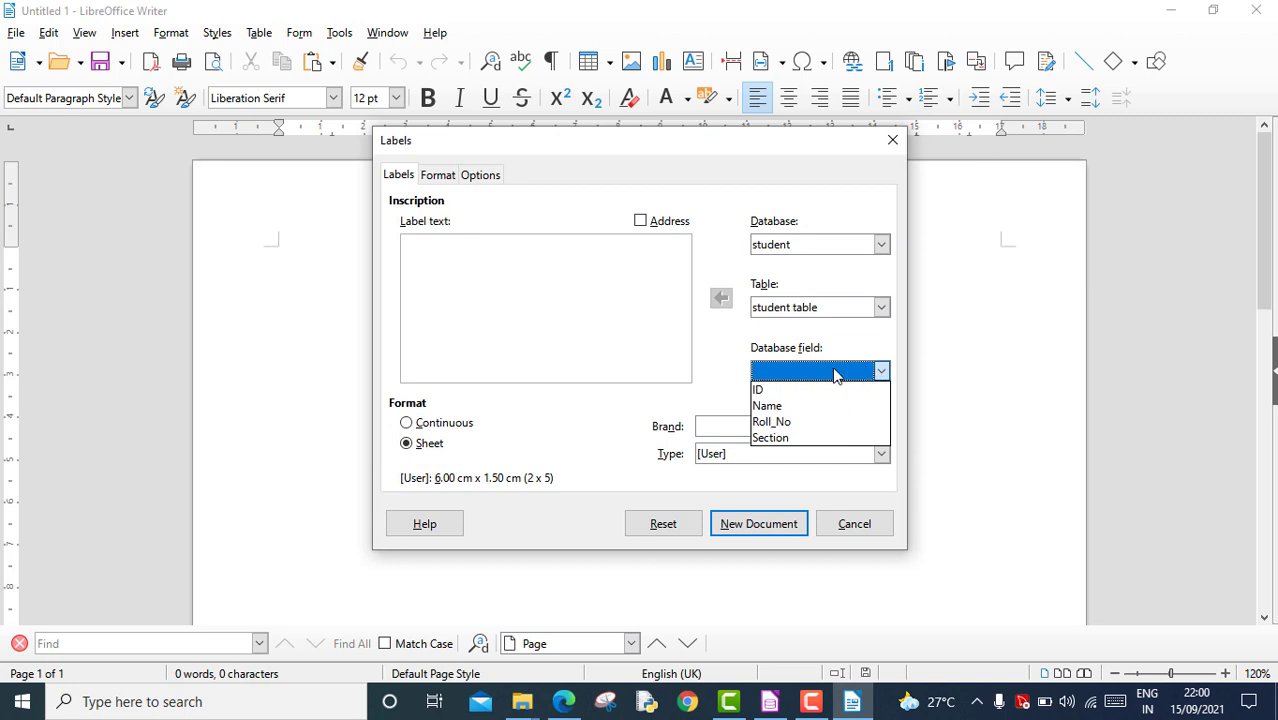
click(797, 406)
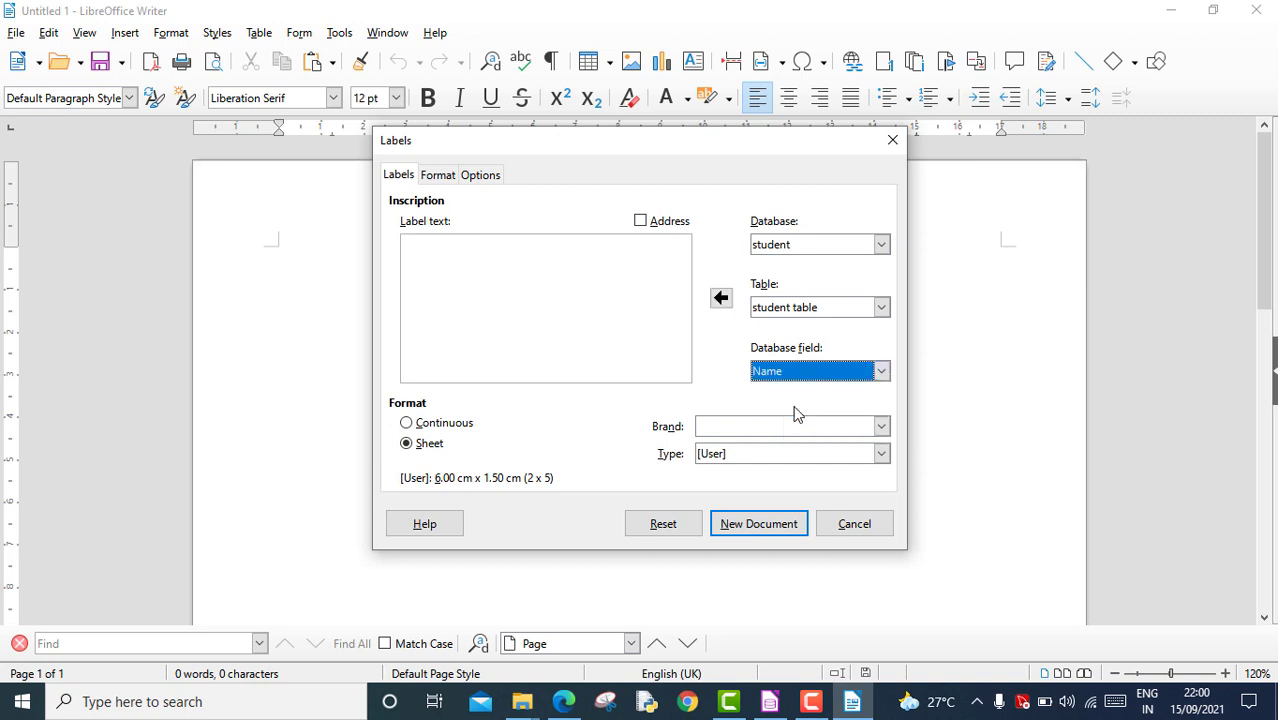
click(720, 298)
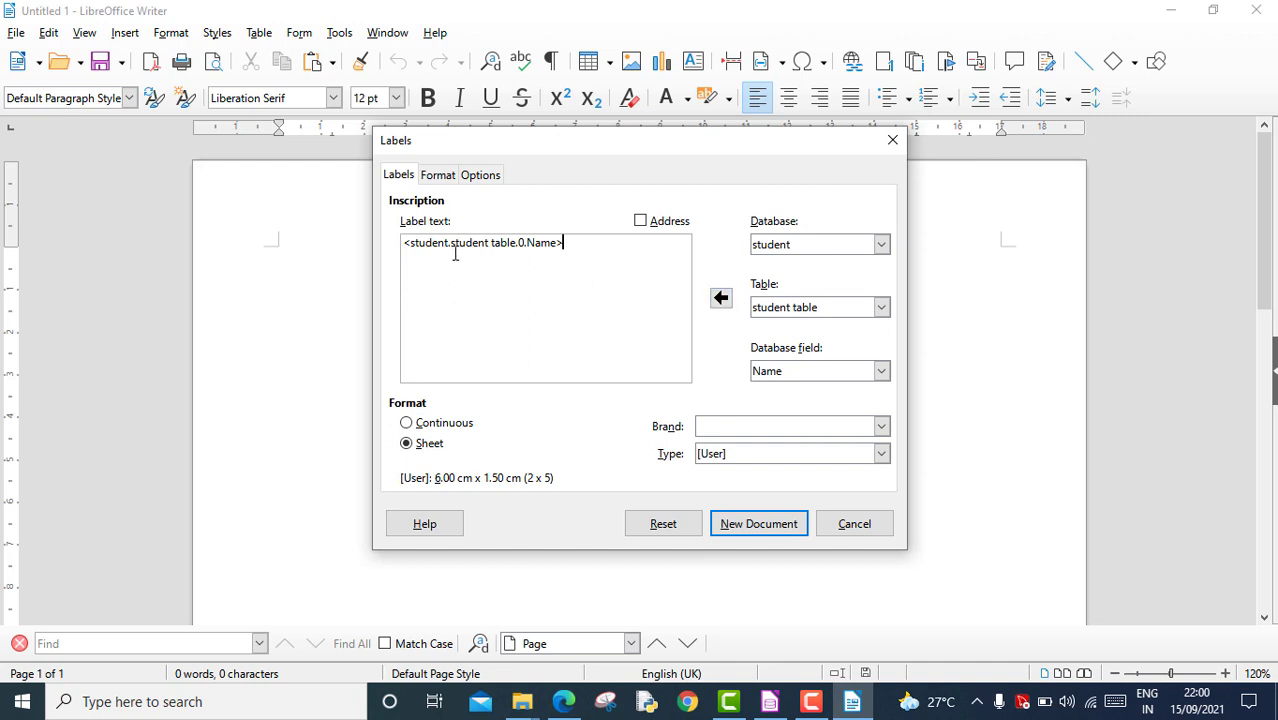
Insert the Roll_No database field into the label text on its own line below Name.
click(881, 371)
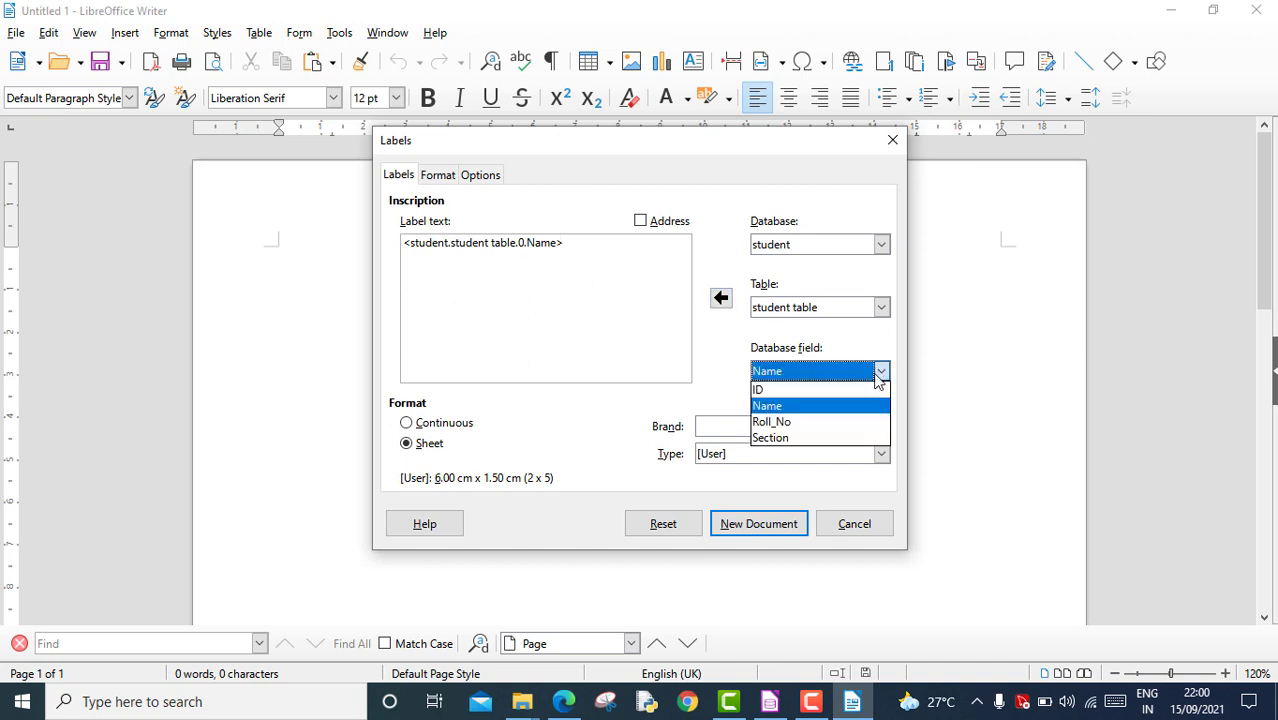
click(806, 424)
click(720, 298)
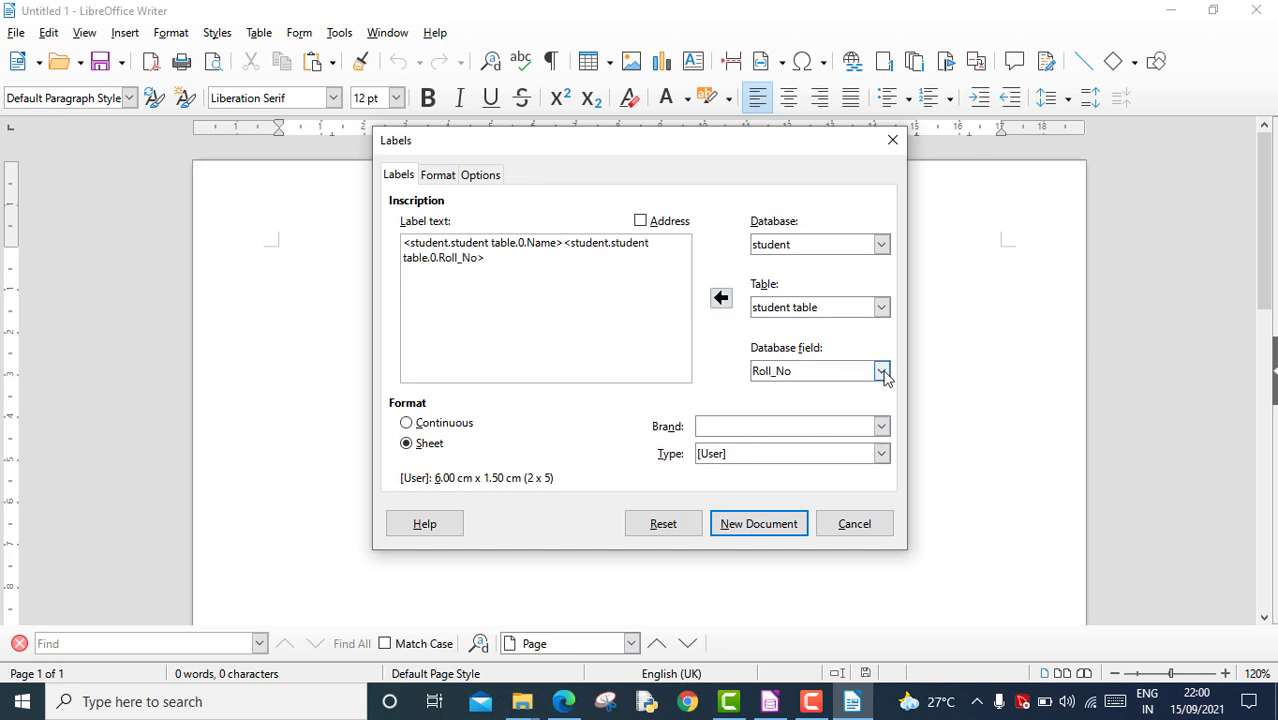
click(566, 245)
key(Return)
Insert the Section database field into the label text on its own line between Name and Roll_No.
click(880, 371)
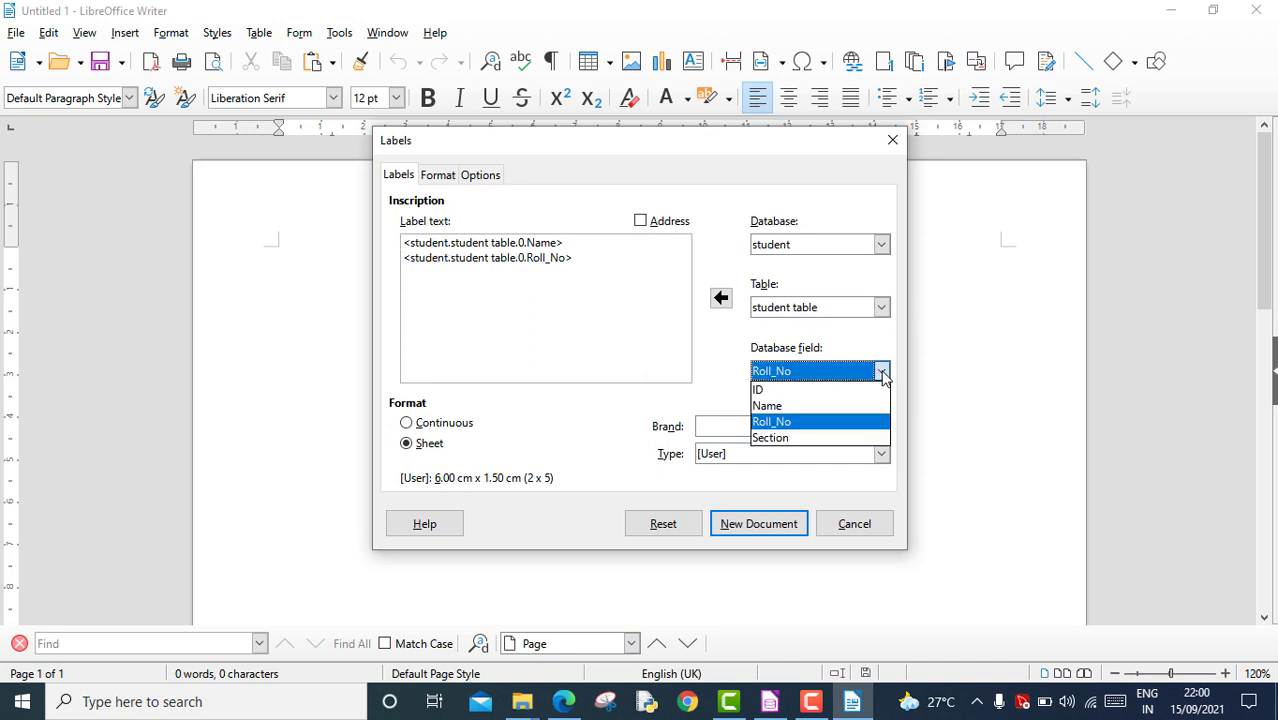
click(798, 438)
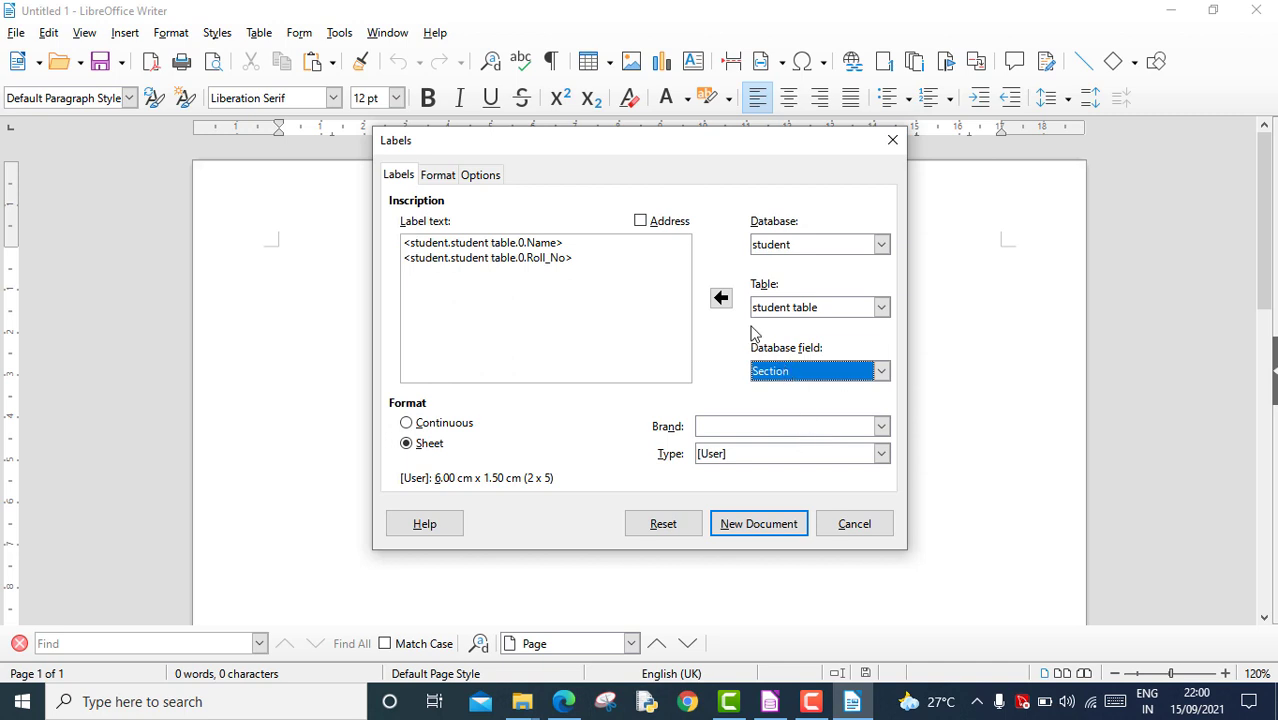
click(721, 297)
key(Return)
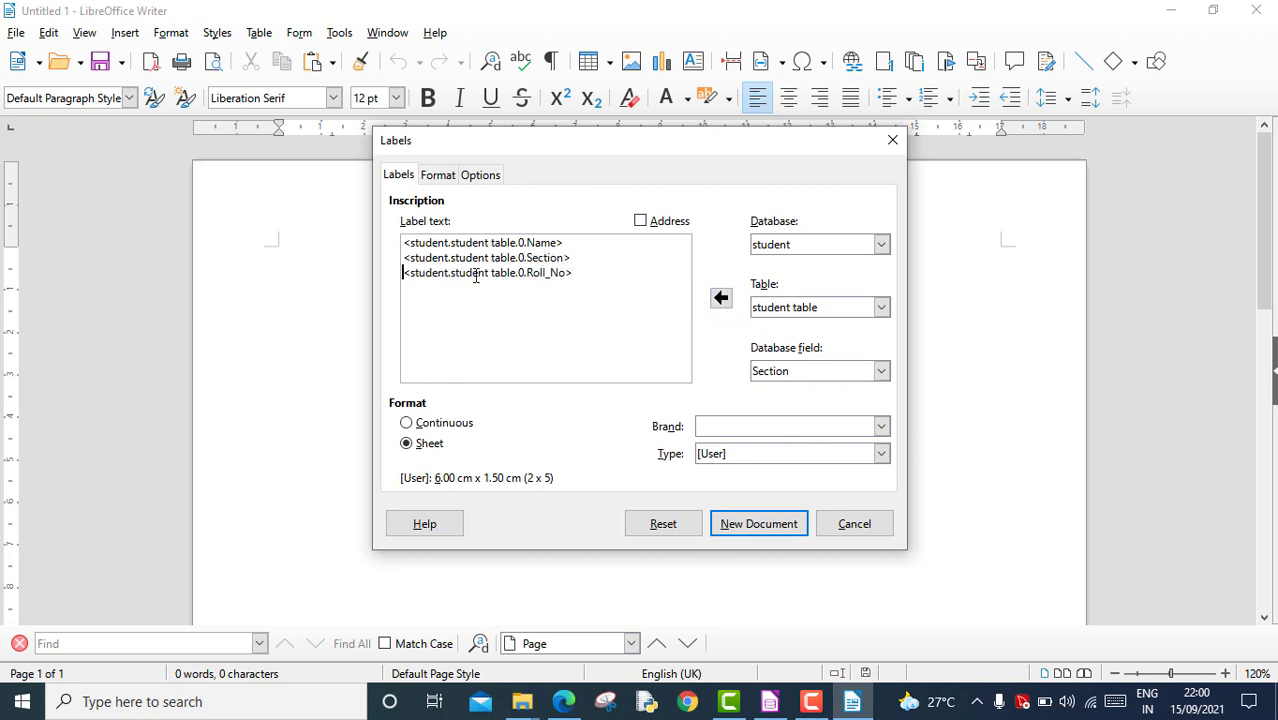
Set the label brand to Avery A4 and the type to C2160 Avery Inkjet Label.
click(879, 427)
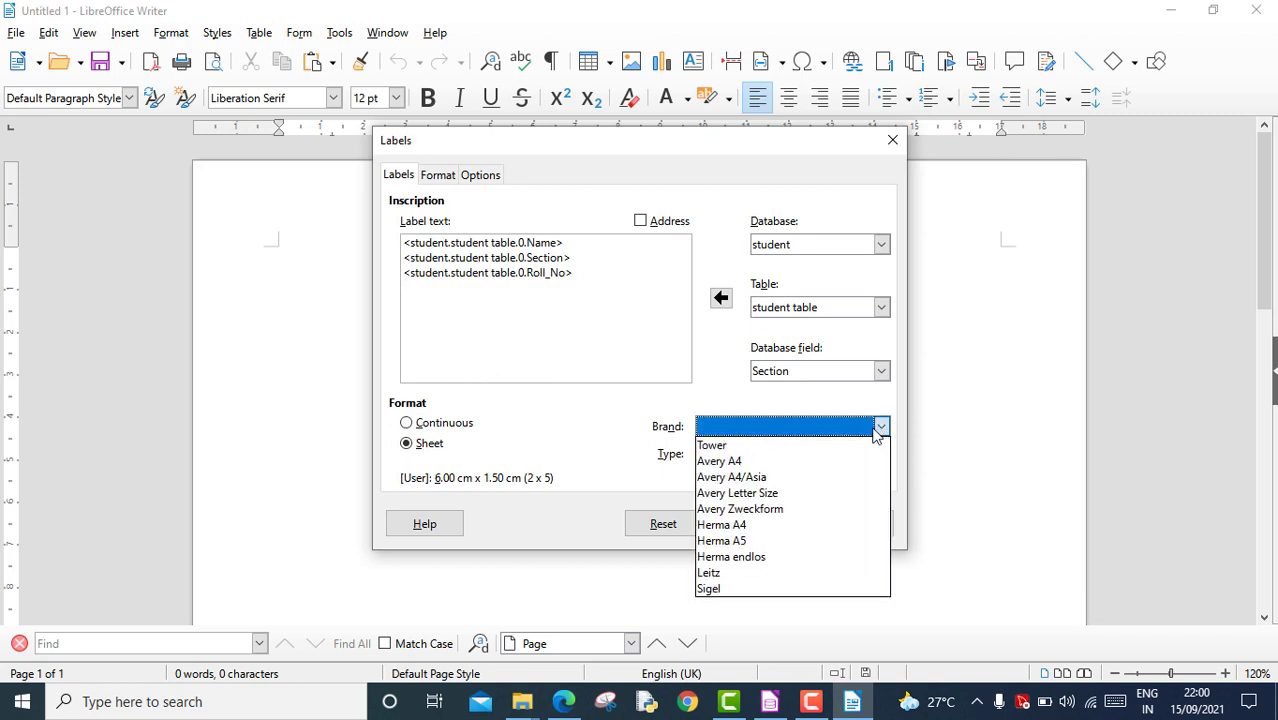
click(770, 462)
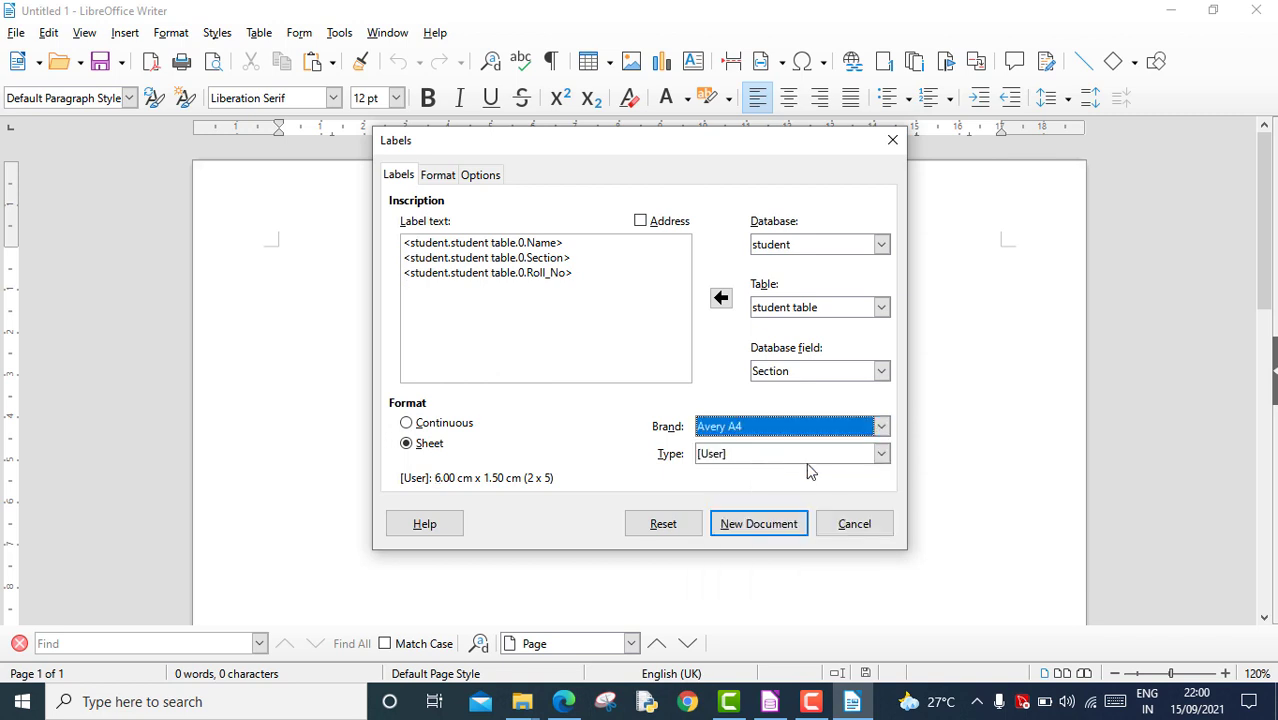
click(881, 455)
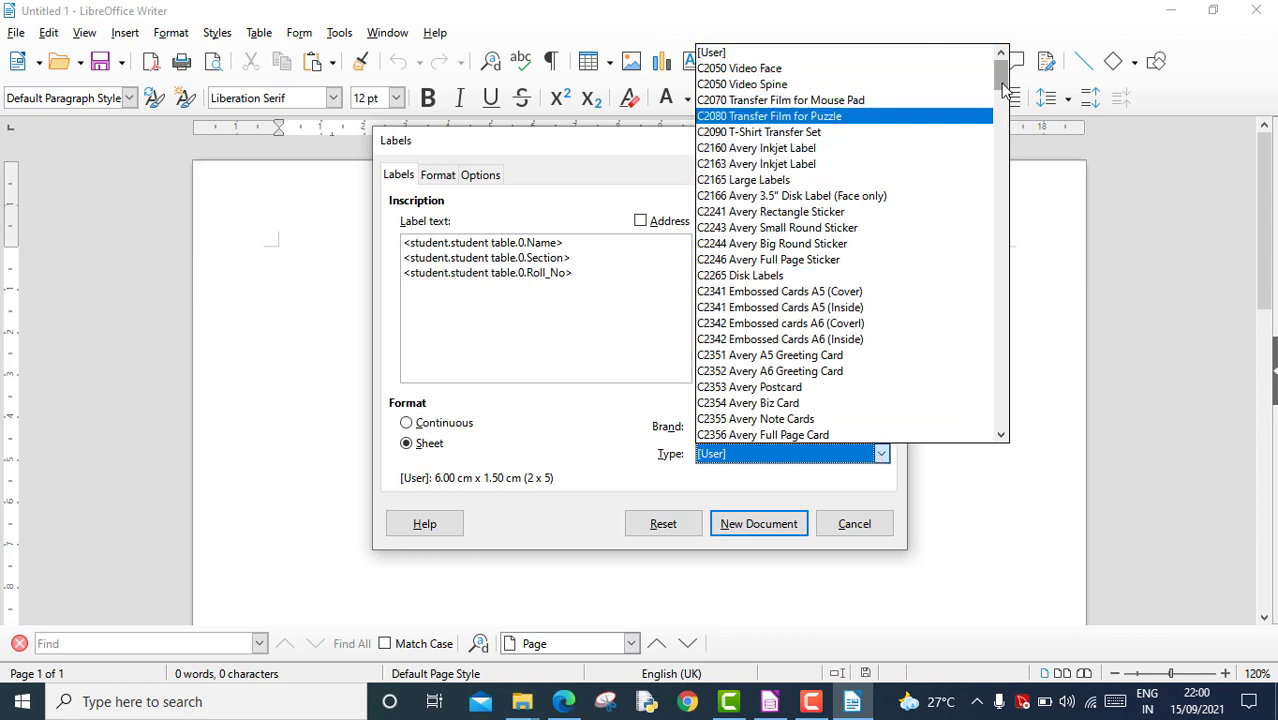
mouse_move(1001, 76)
mouse_down()
mouse_move(1004, 102)
mouse_move(1001, 84)
mouse_up()
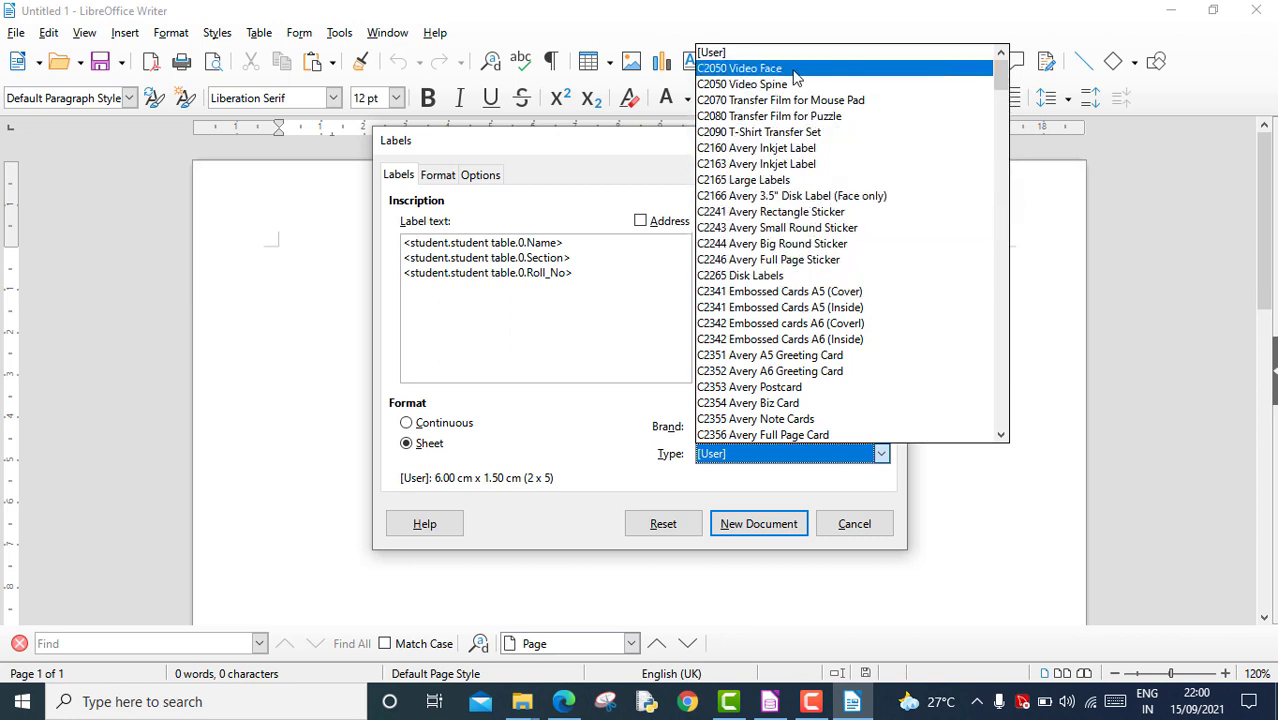
click(711, 53)
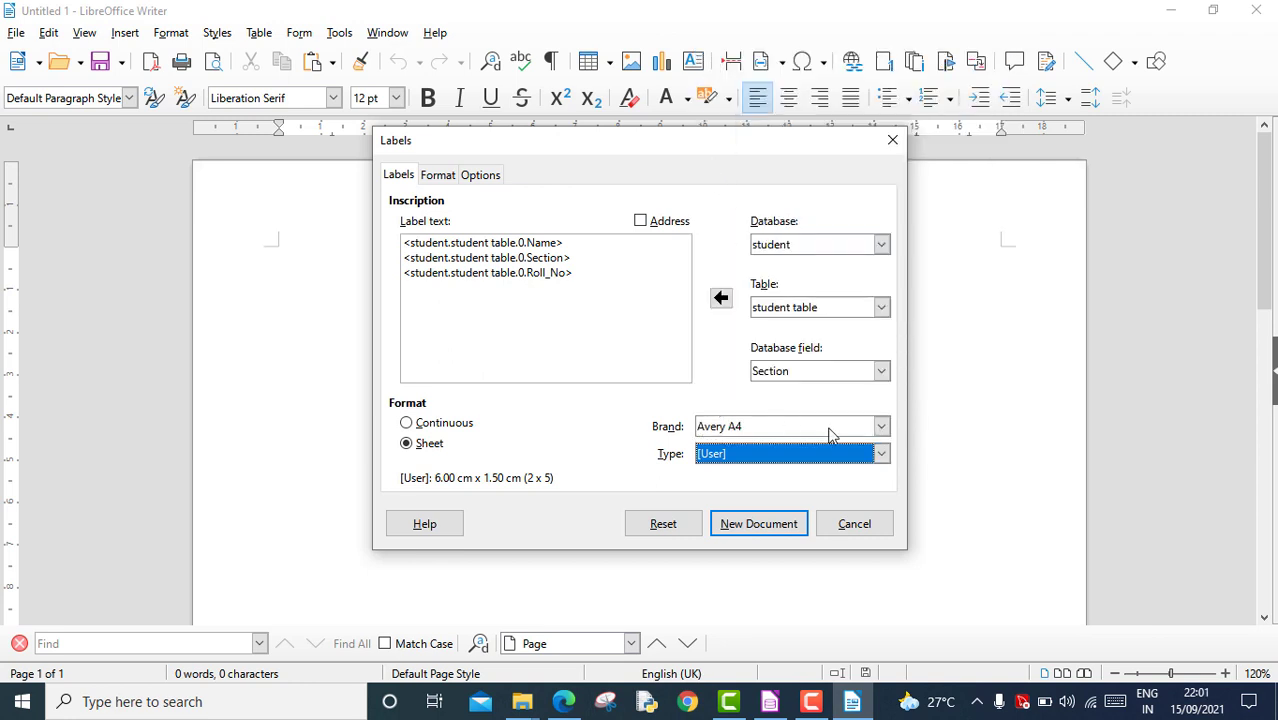
click(882, 455)
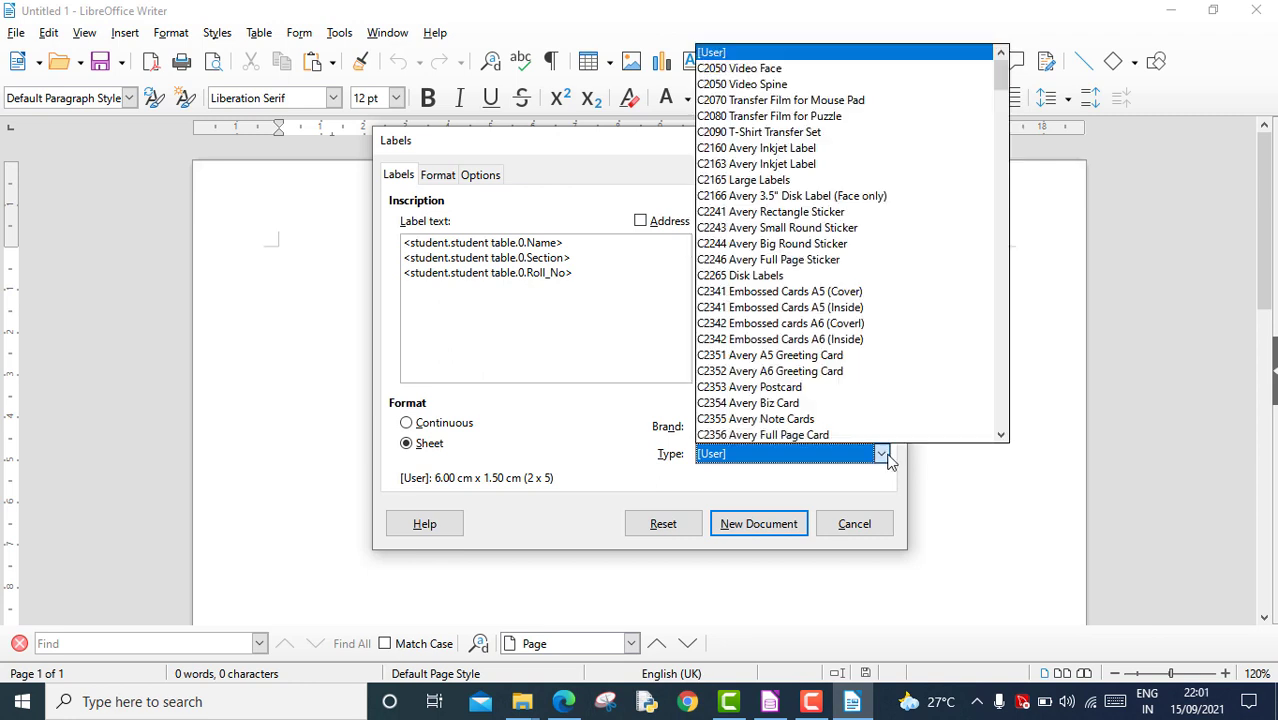
click(787, 151)
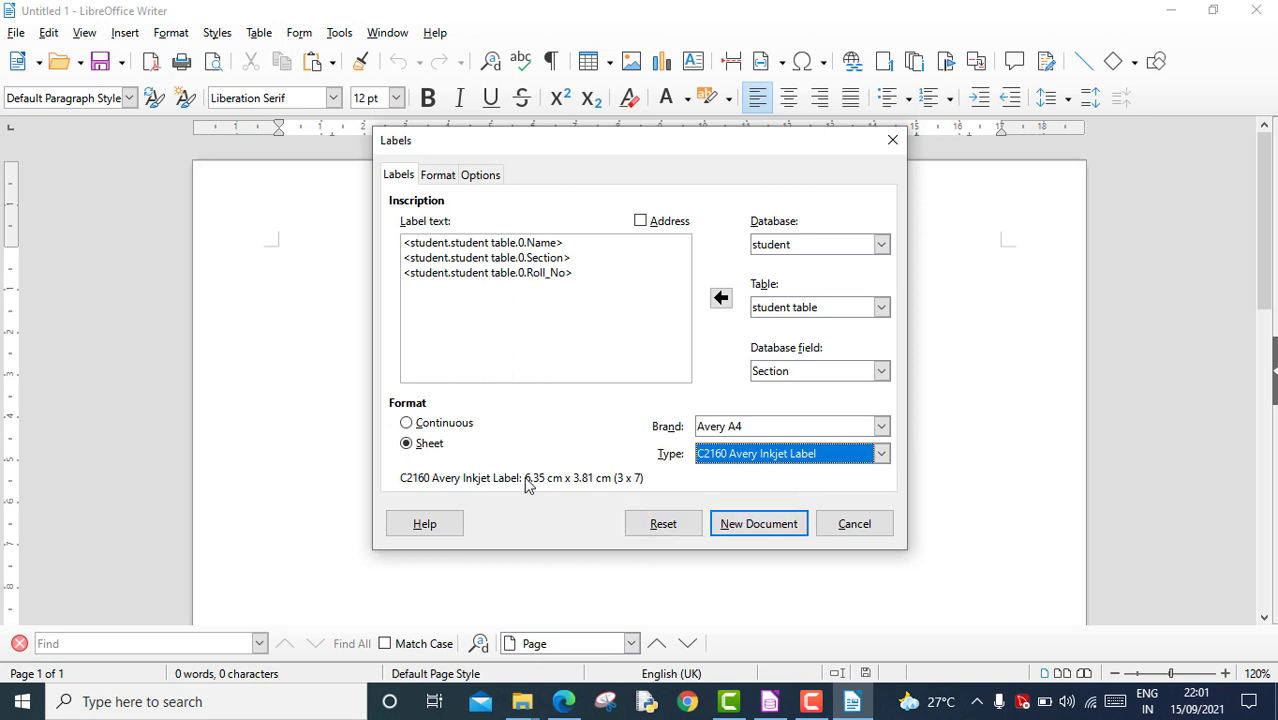
Set the label format's horizontal pitch to 6.70 cm and vertical pitch to 3.20 cm.
click(440, 176)
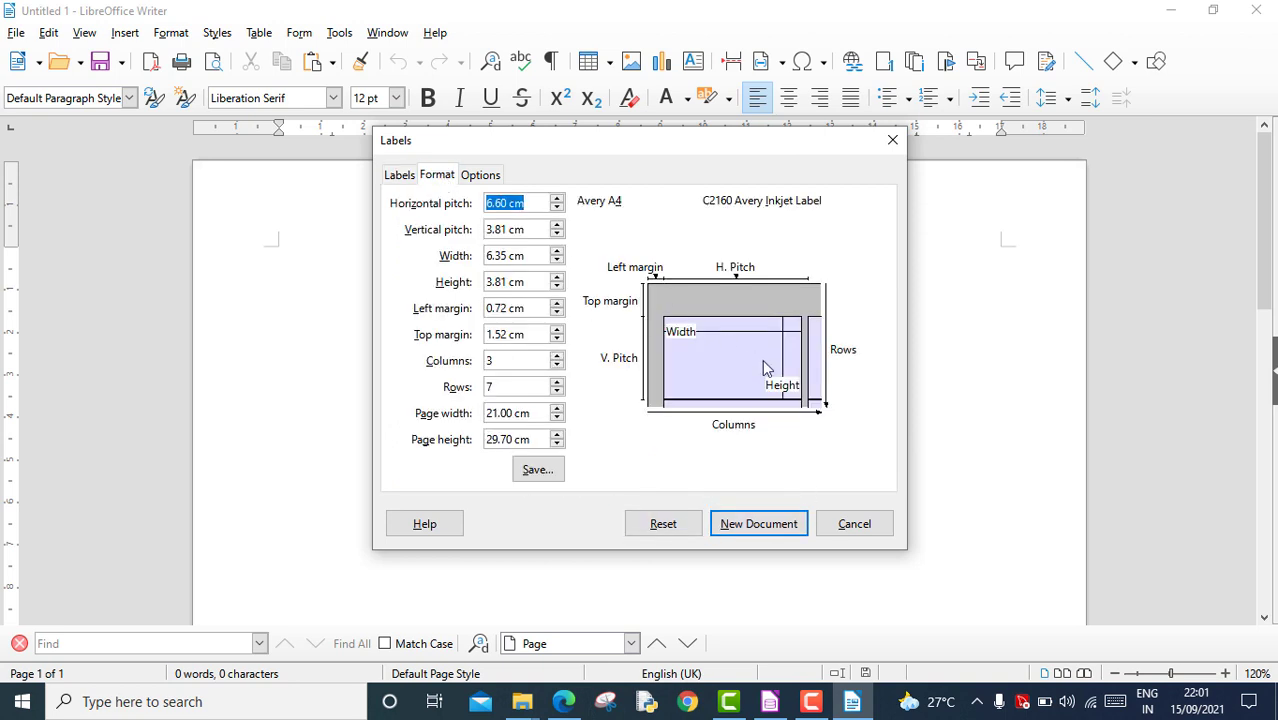
click(557, 199)
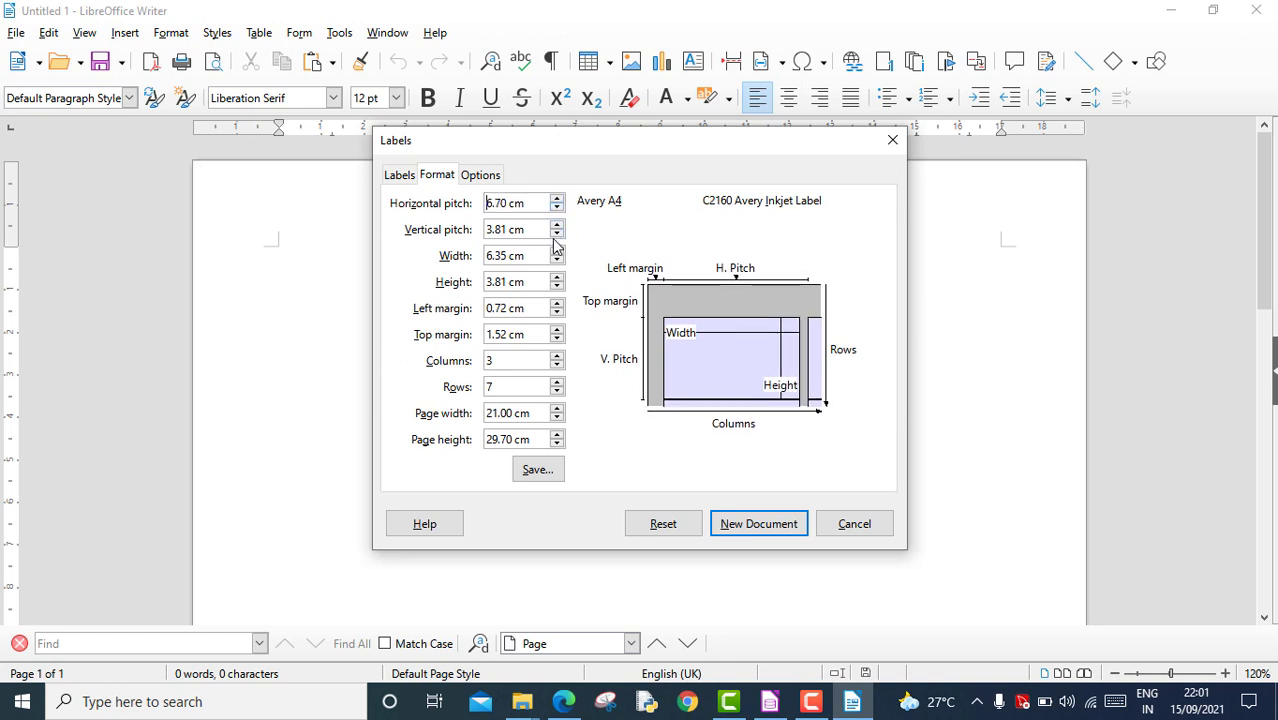
click(556, 234)
click(556, 234)
click(556, 234)
click(556, 234)
click(556, 234)
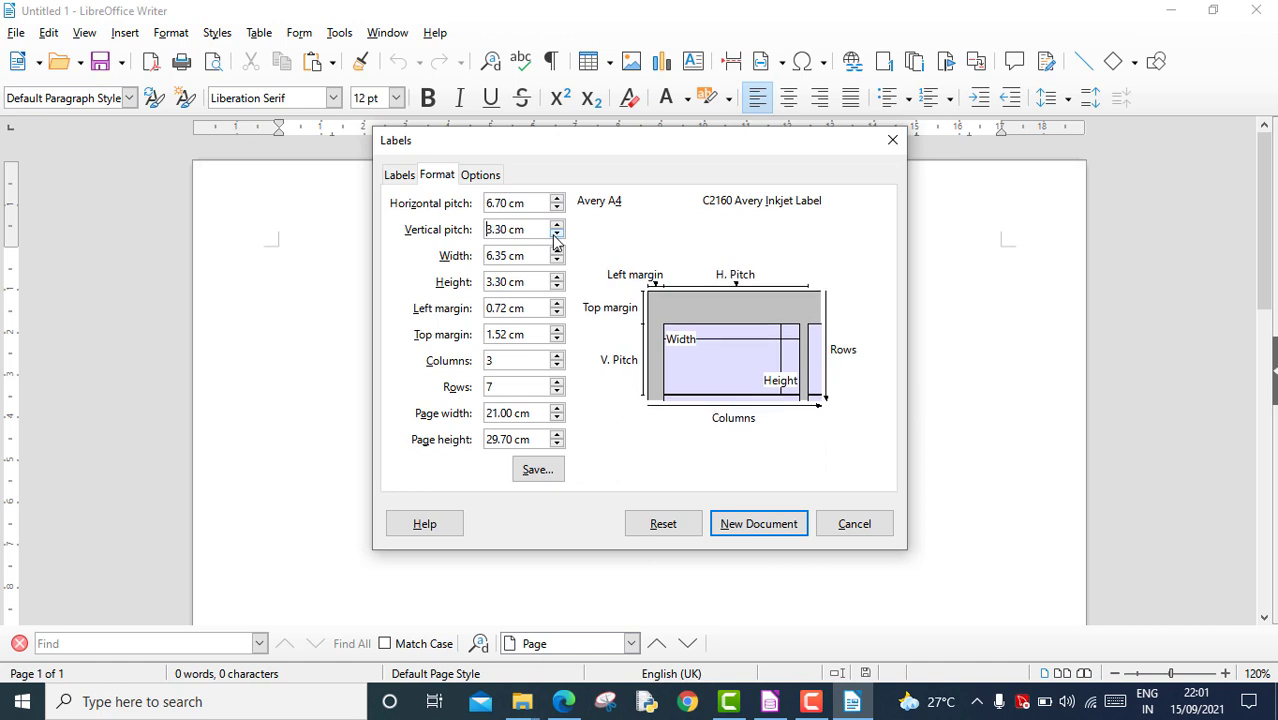
click(556, 234)
click(556, 234)
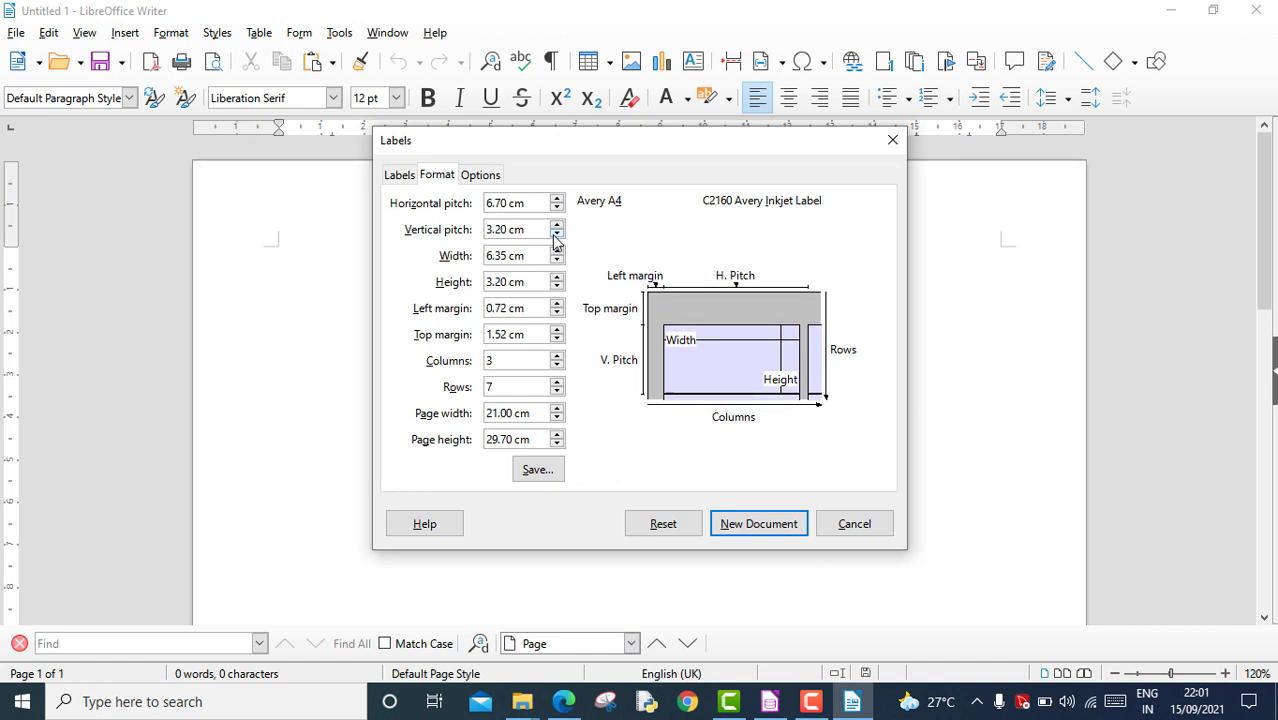
Set the label layout to 2 columns with a 0.90 cm left margin and a 1.30 cm top margin.
click(558, 365)
click(557, 313)
click(557, 304)
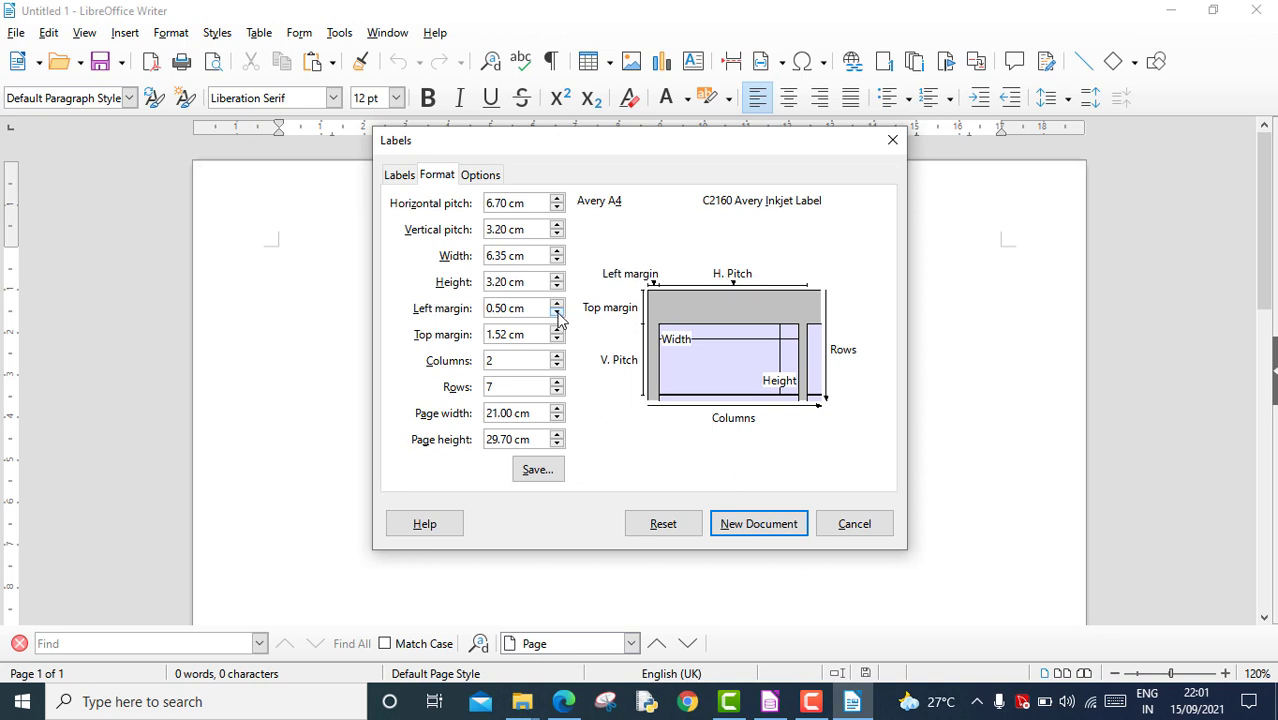
click(557, 304)
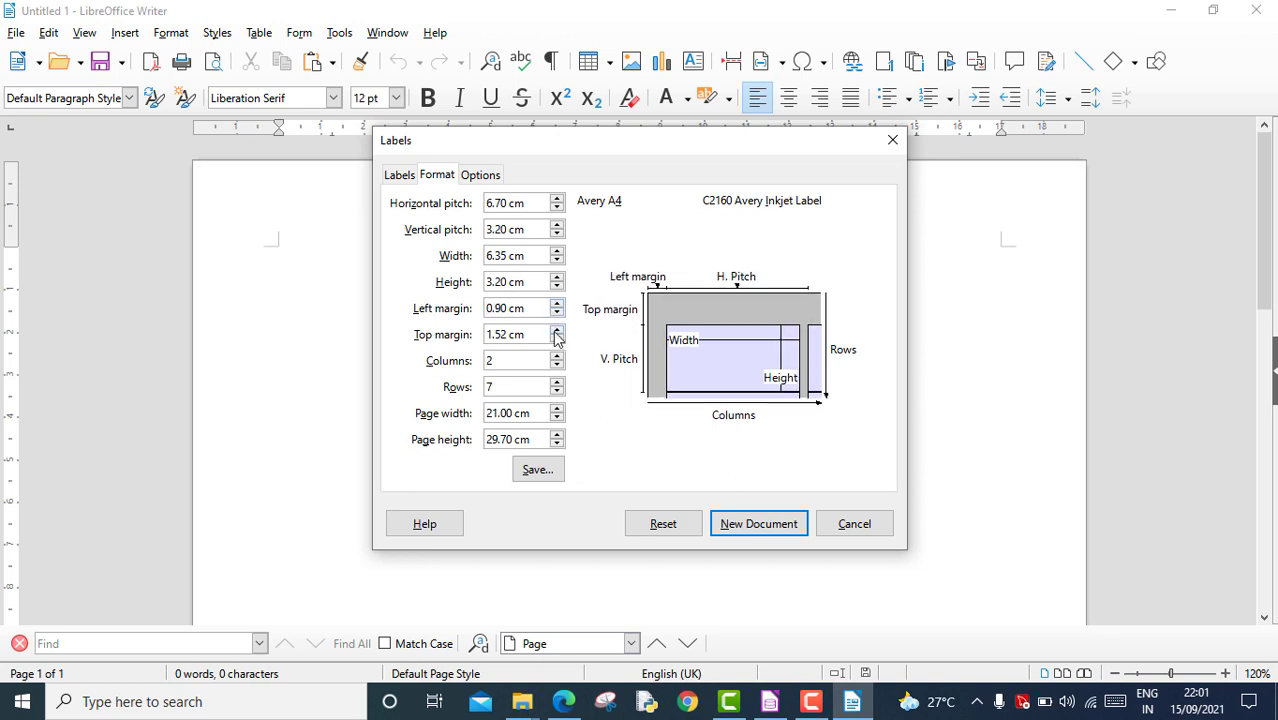
click(557, 340)
click(557, 340)
click(557, 340)
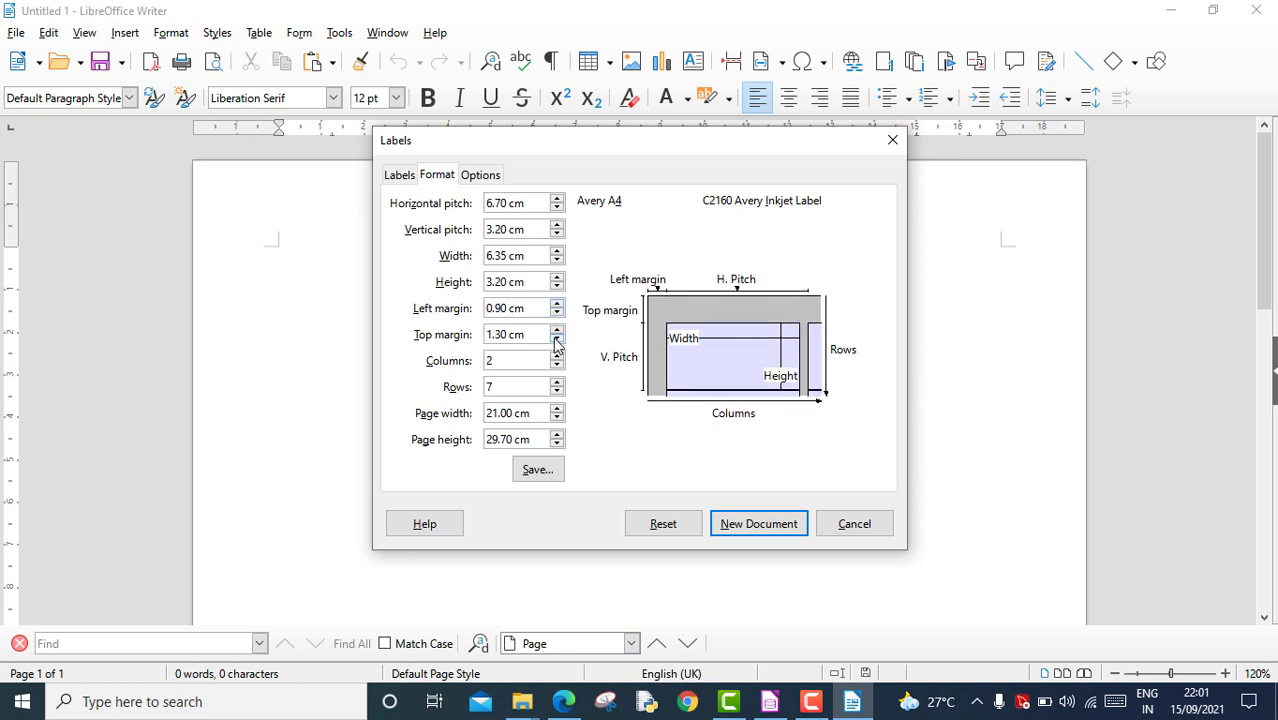
Generate the label document for the entire page with synchronised contents and synchronise its labels.
click(480, 175)
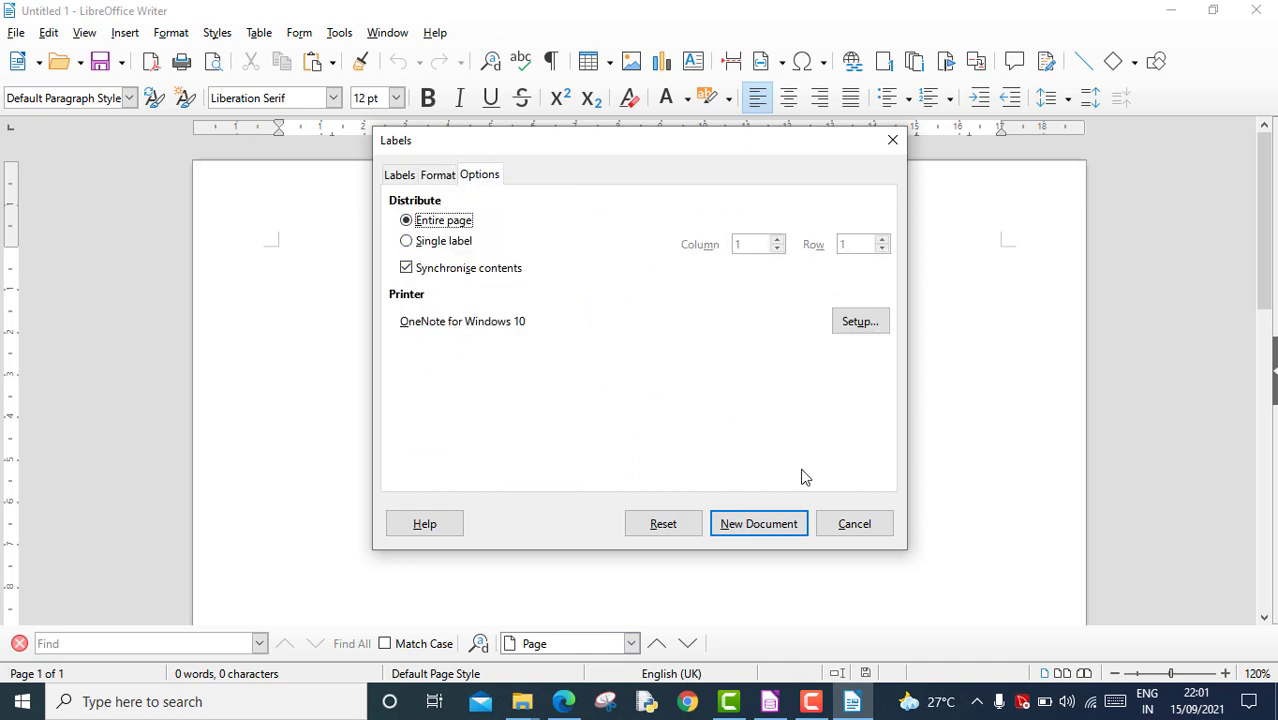
click(757, 526)
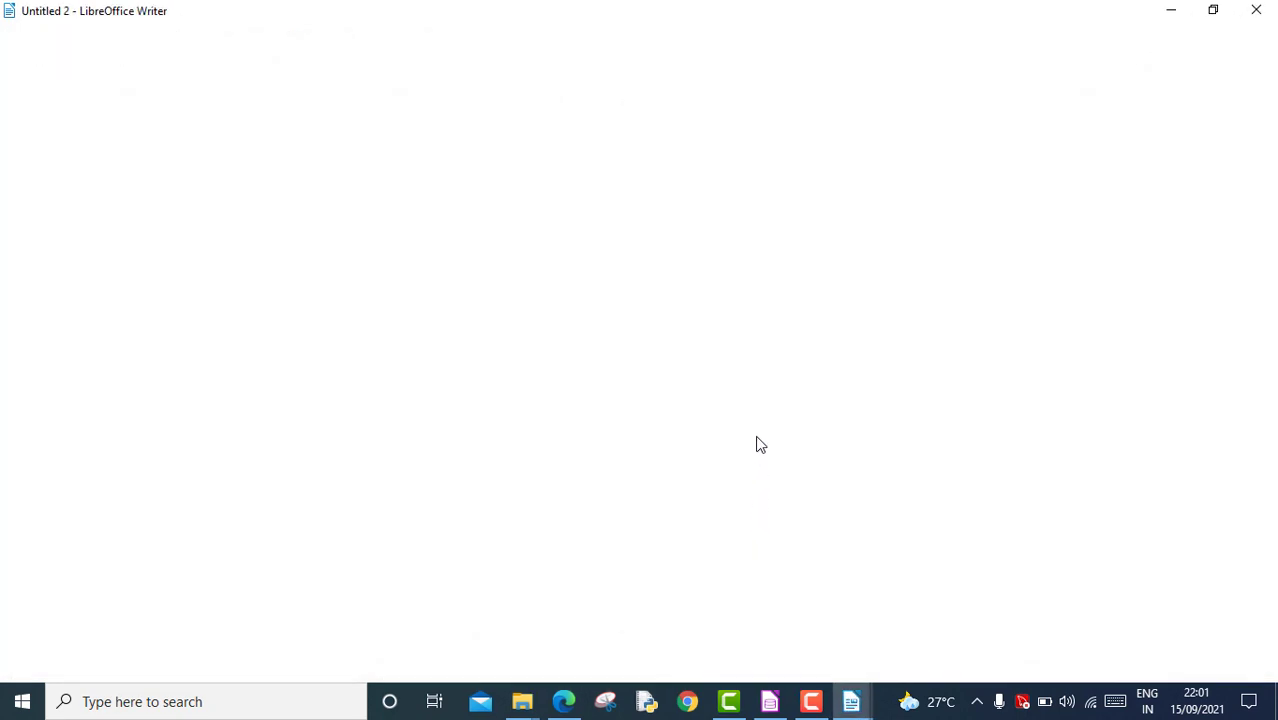
scroll(507, 398, down, 5)
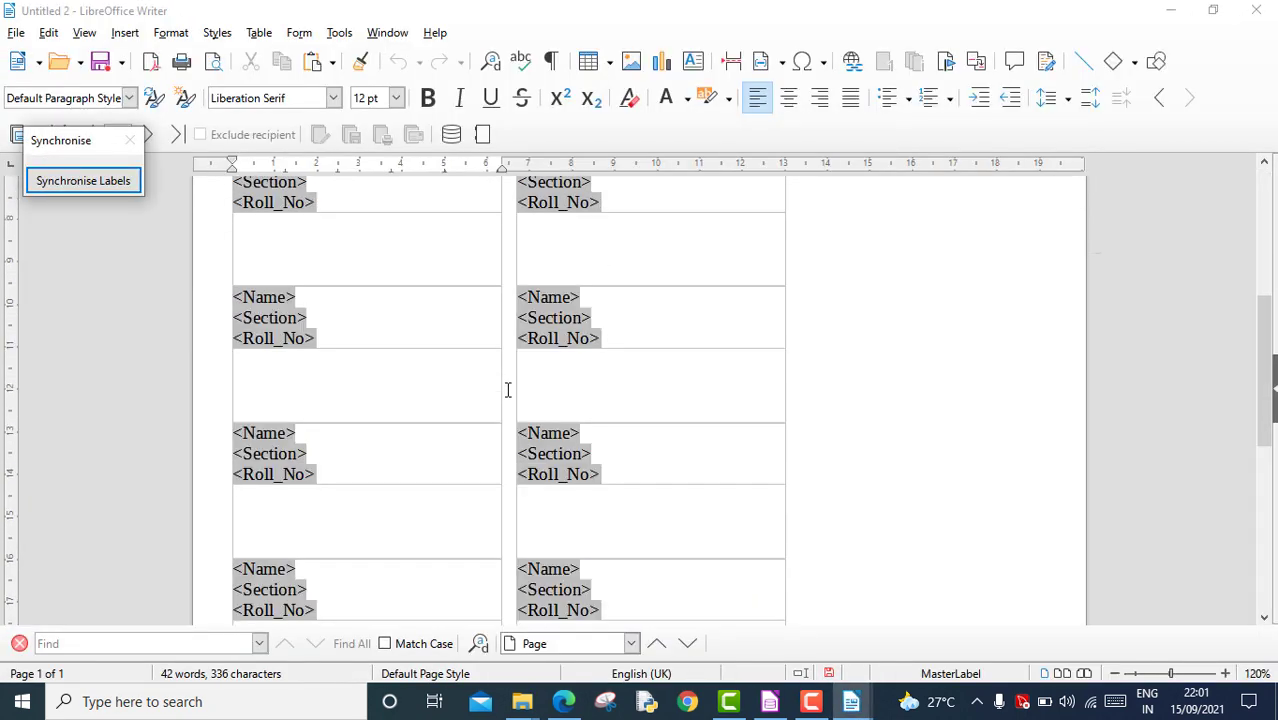
scroll(507, 390, up, 5)
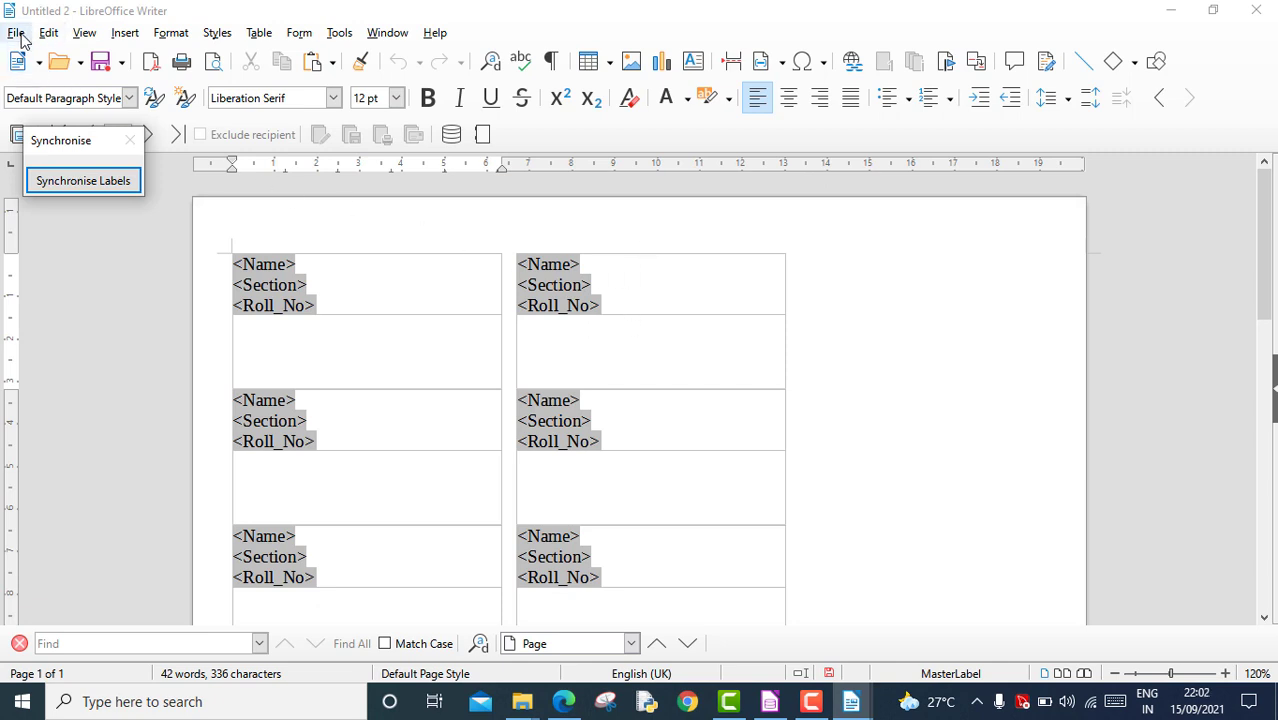
click(74, 185)
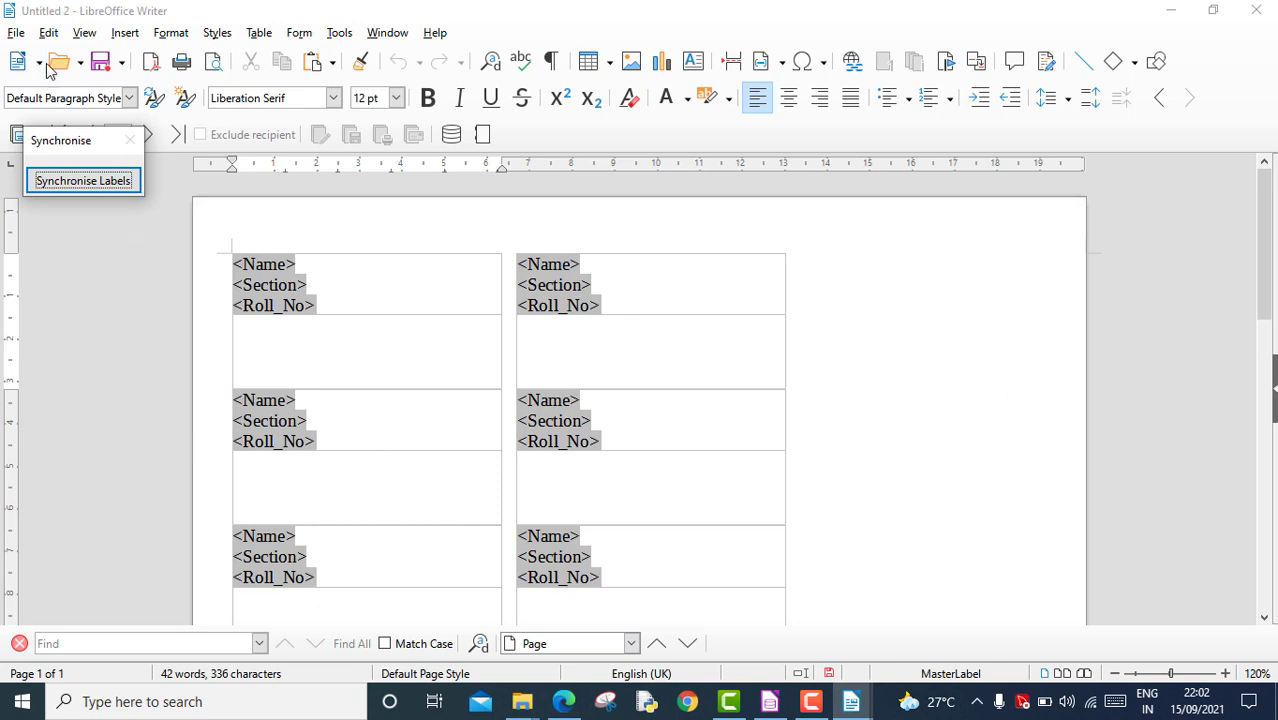
Start printing the labels as a form letter, merging all student records with output to the printer.
click(16, 31)
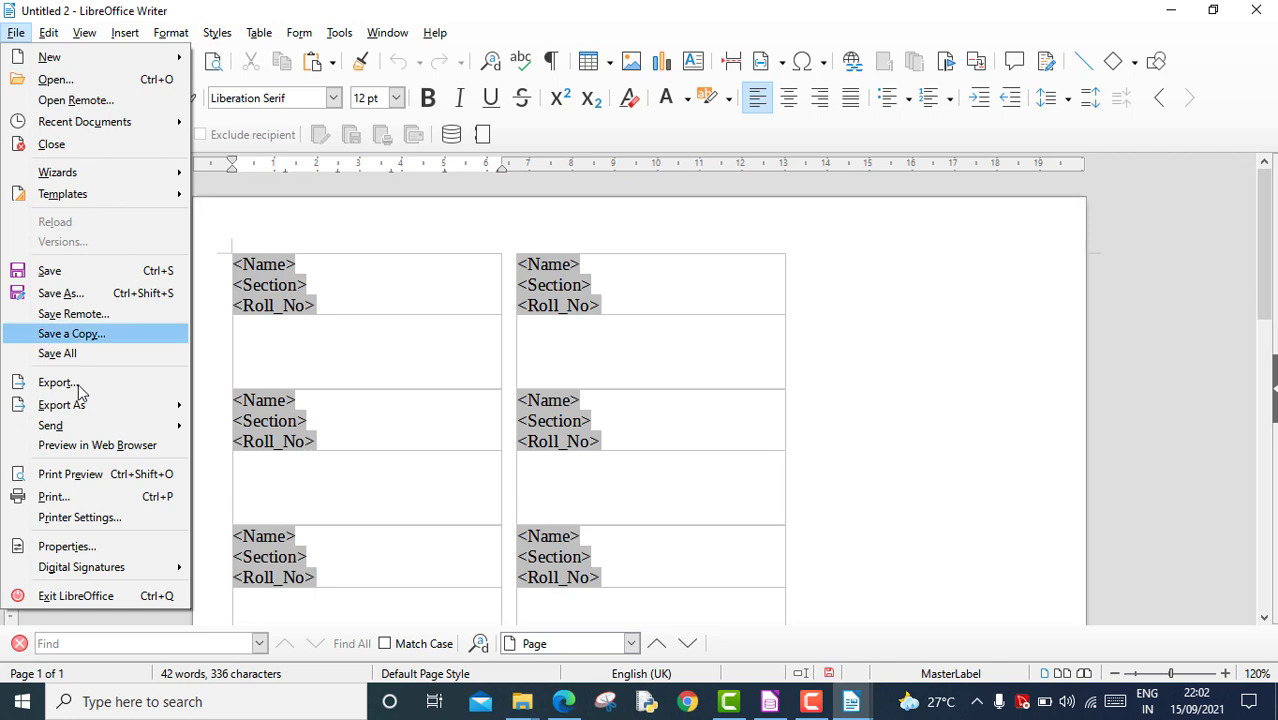
click(98, 504)
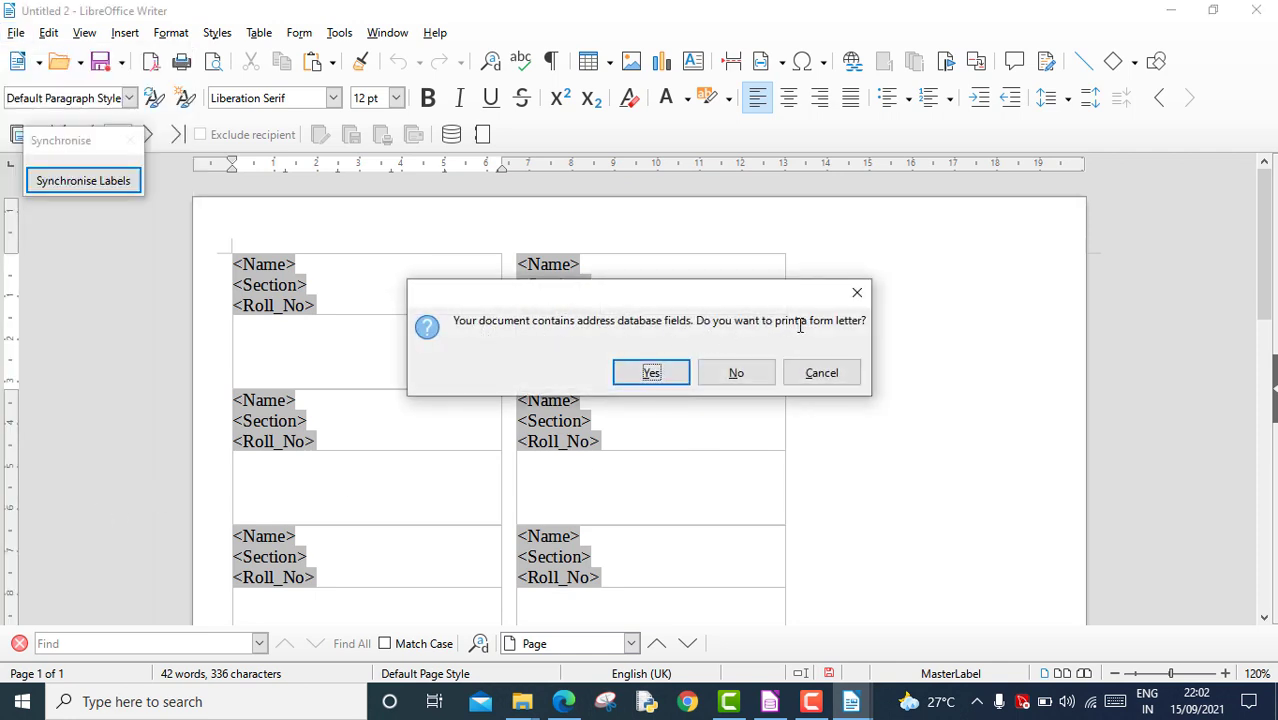
click(652, 373)
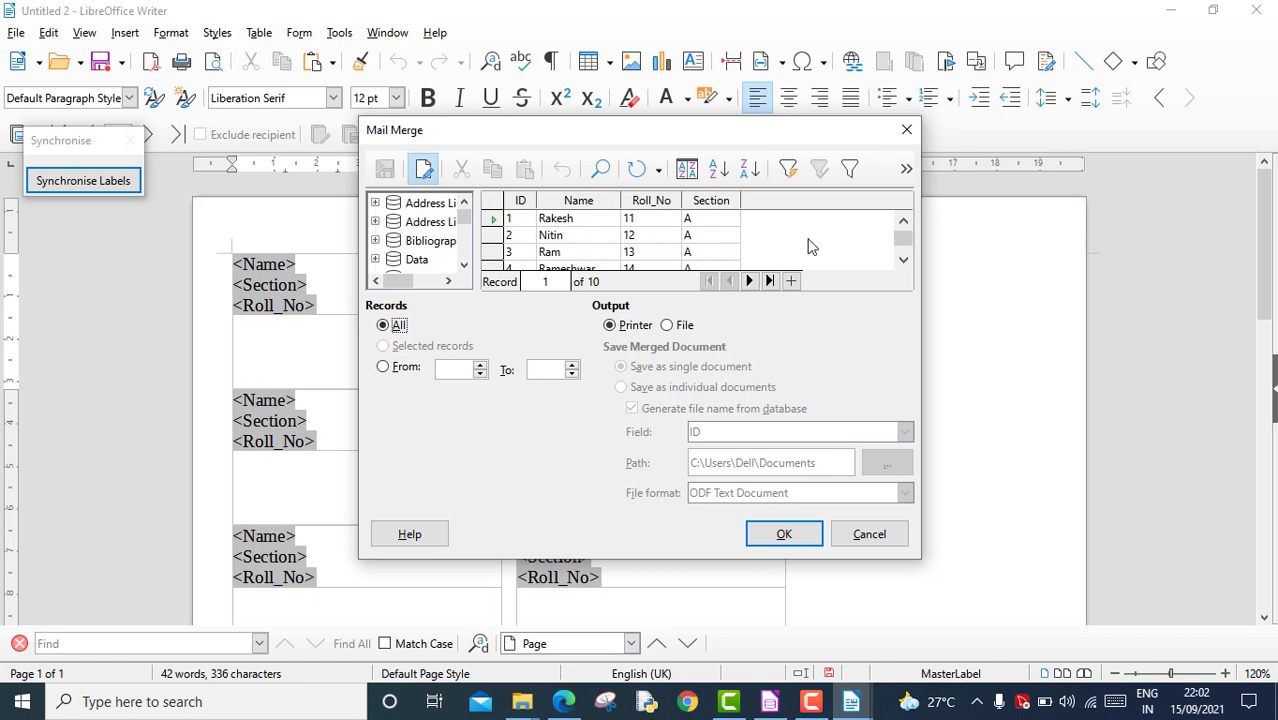
mouse_move(903, 237)
mouse_down()
mouse_move(907, 271)
mouse_move(903, 237)
mouse_up()
click(784, 537)
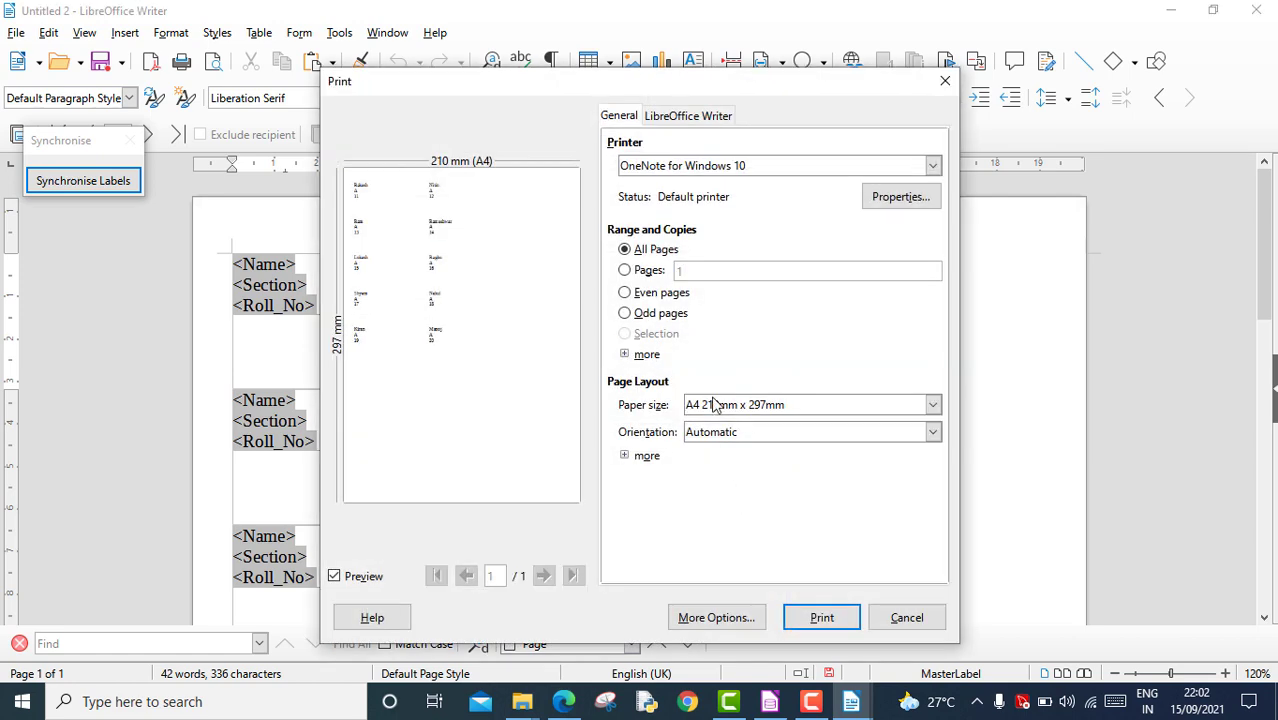
Print the merged labels with Microsoft Print to PDF, save the output as list on the Desktop, and minimise the label document.
click(860, 168)
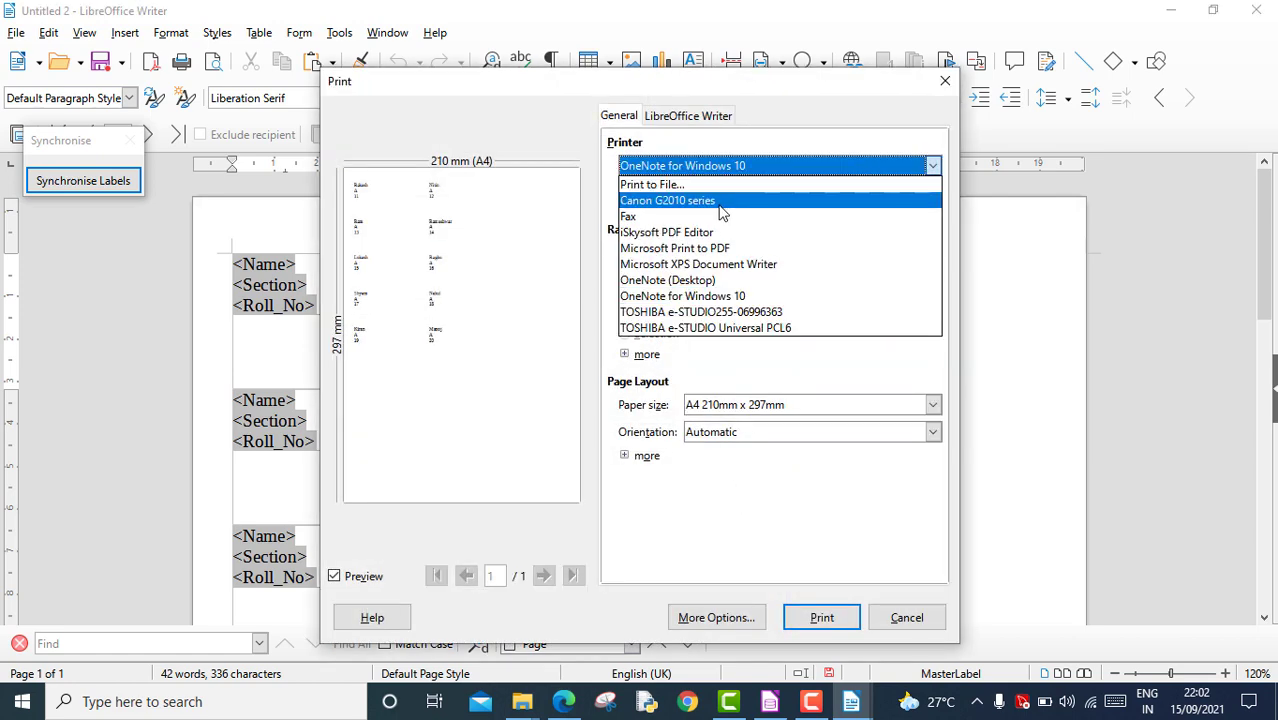
click(695, 238)
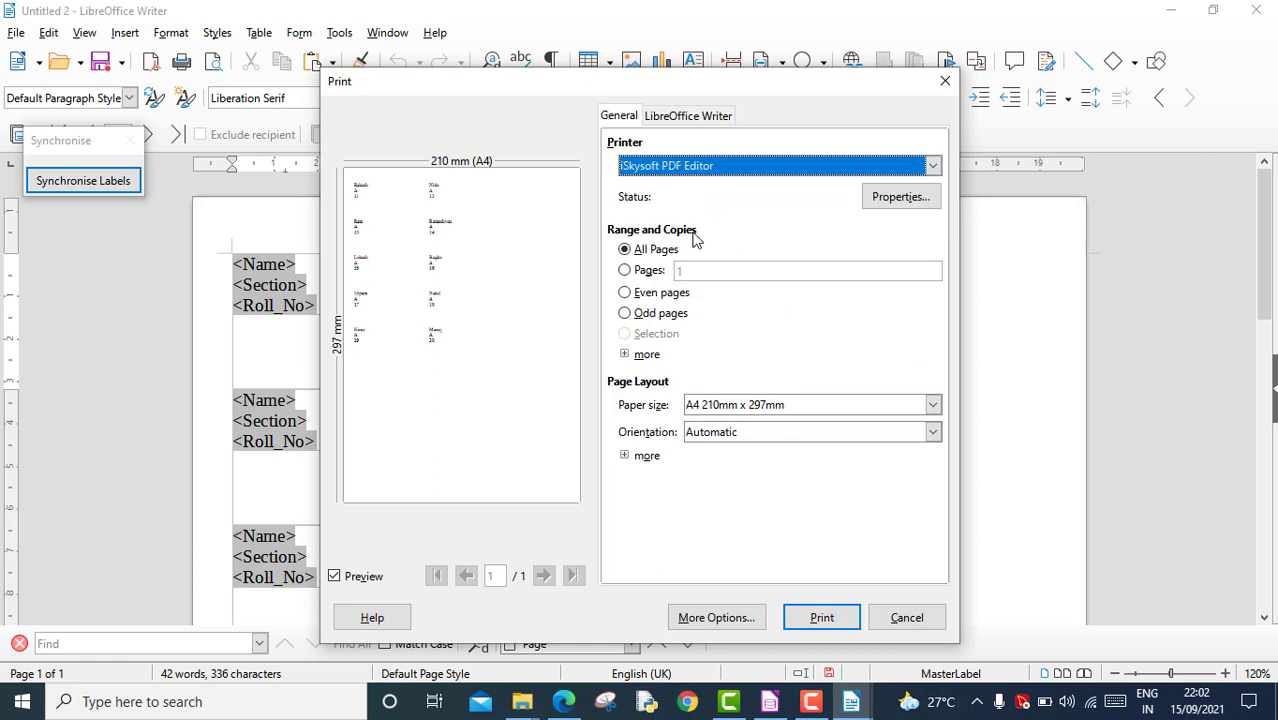
click(758, 170)
click(706, 250)
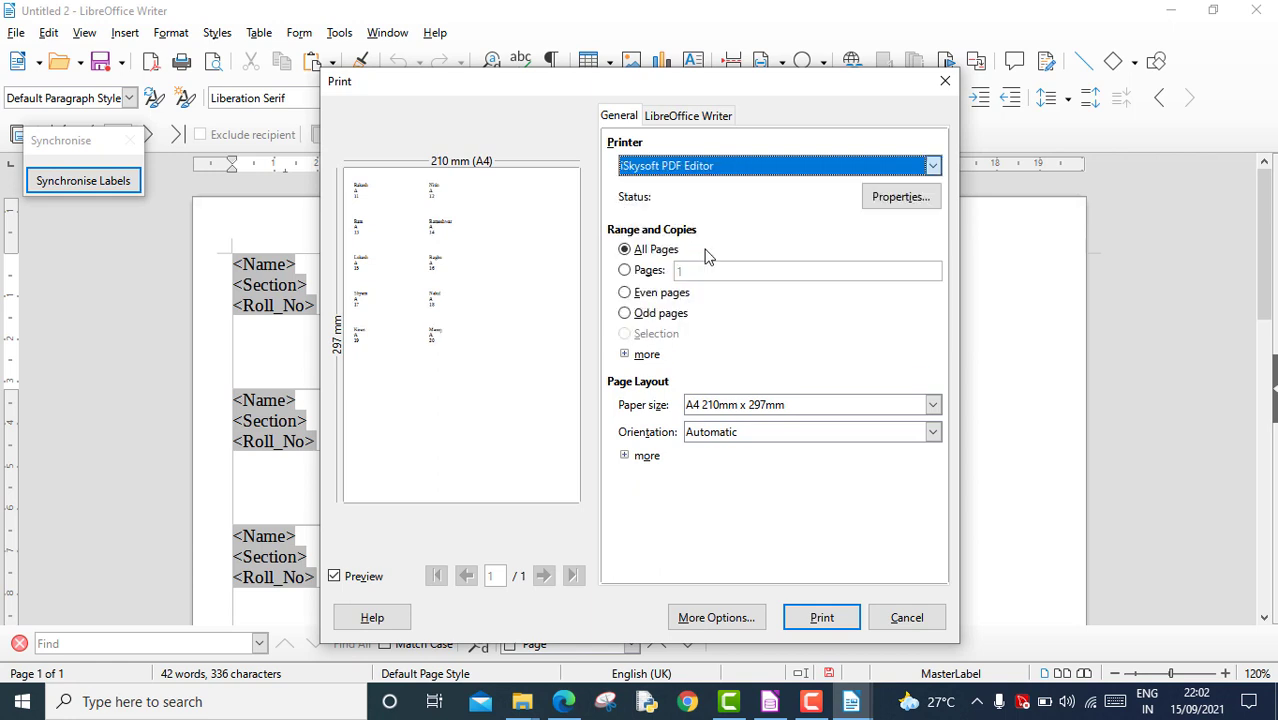
click(821, 618)
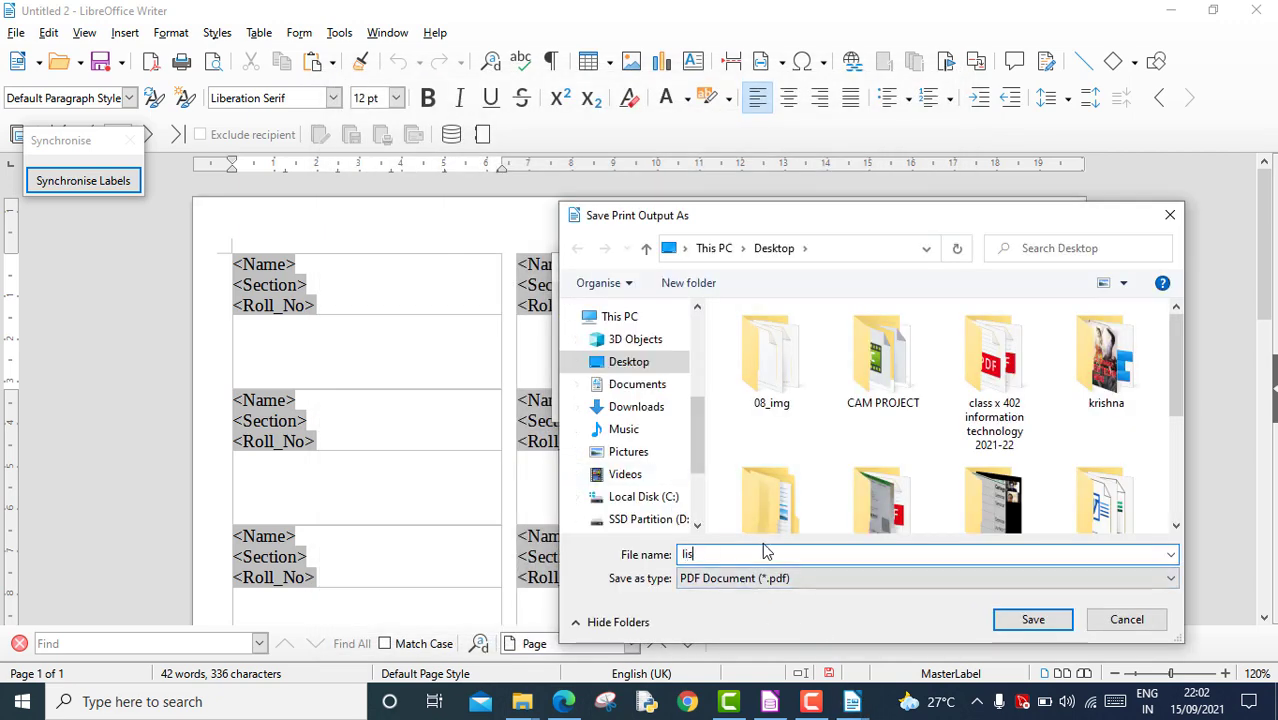
text(list)
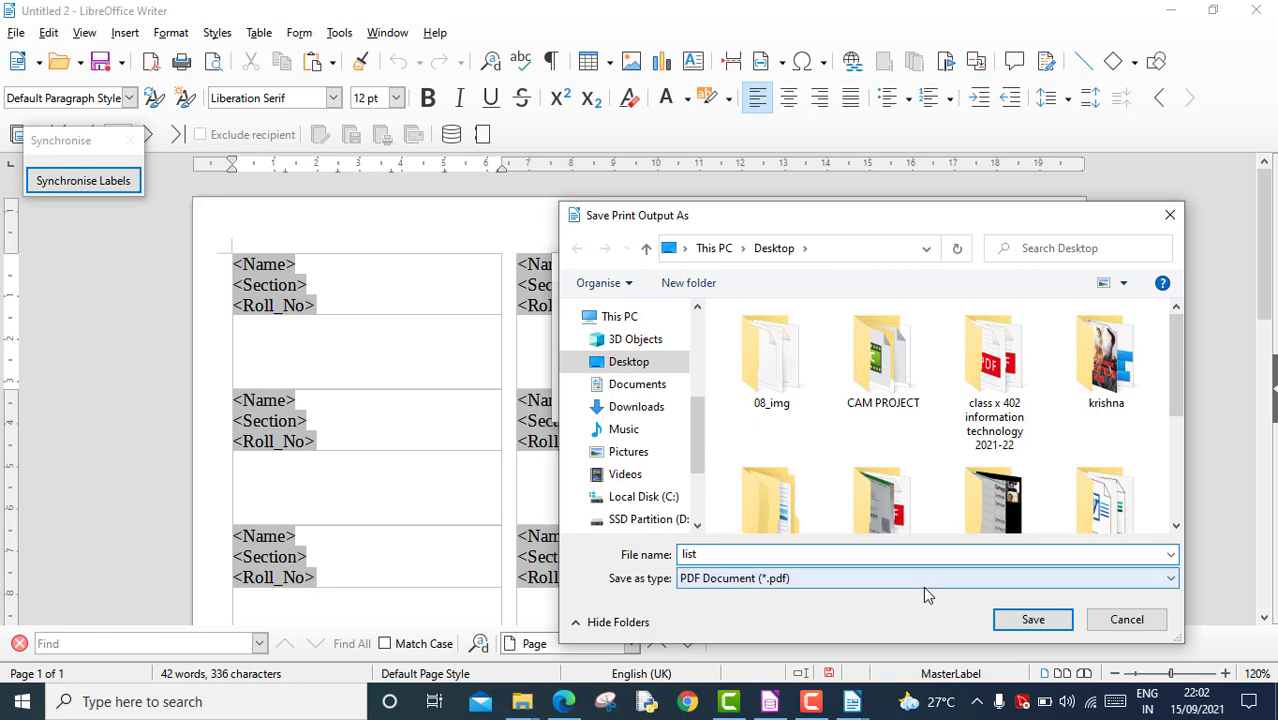
click(1045, 617)
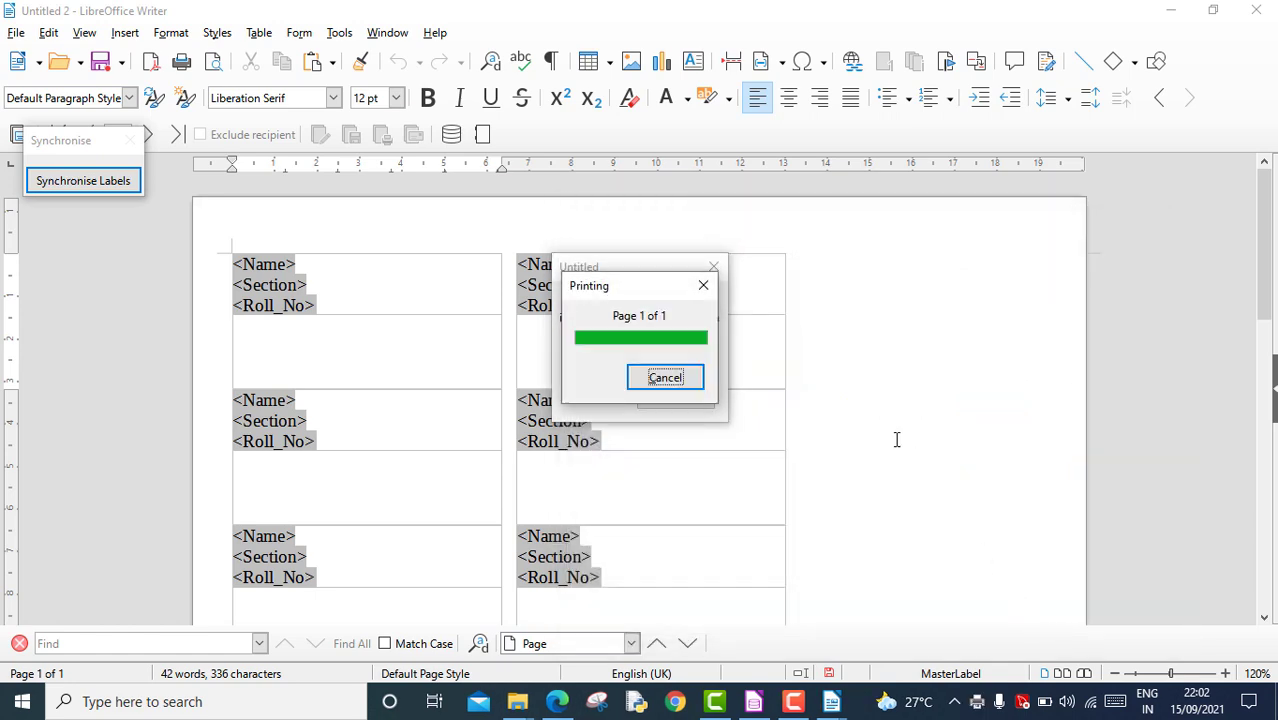
click(1170, 10)
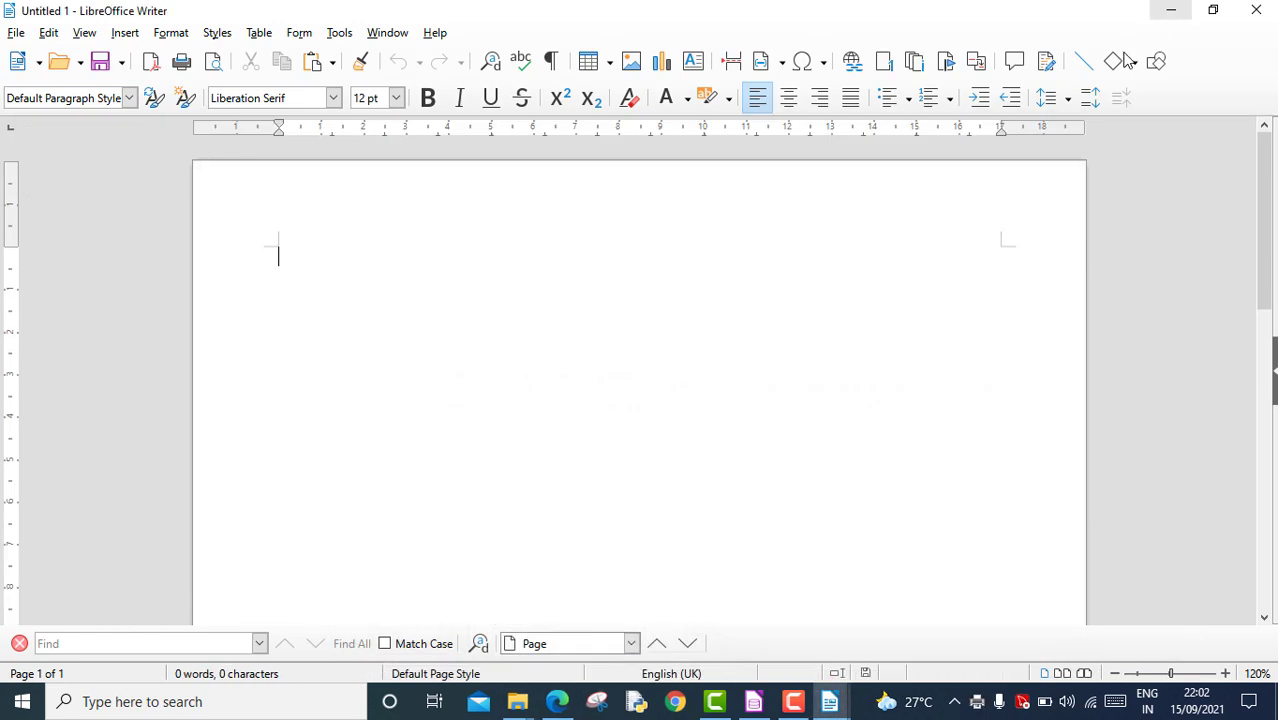
Minimise the open windows to reveal the Desktop and open list.pdf in Microsoft Edge.
click(1172, 10)
click(1172, 10)
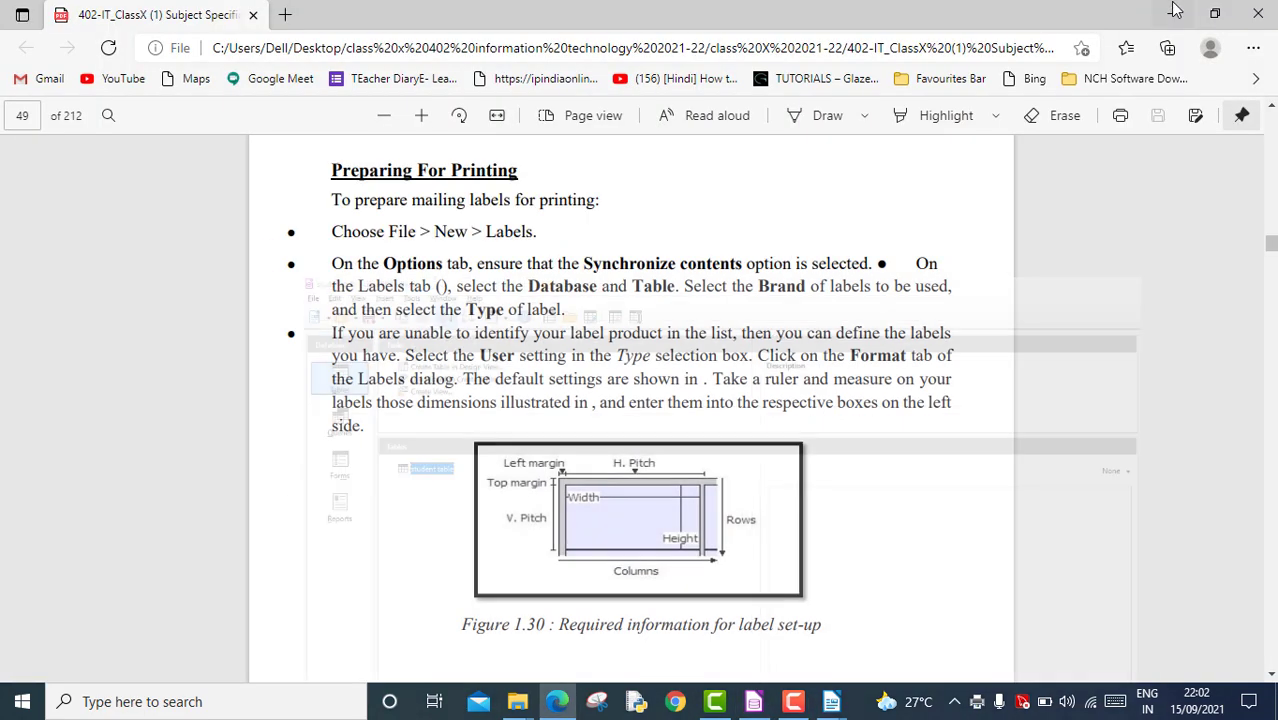
click(1174, 10)
click(1172, 10)
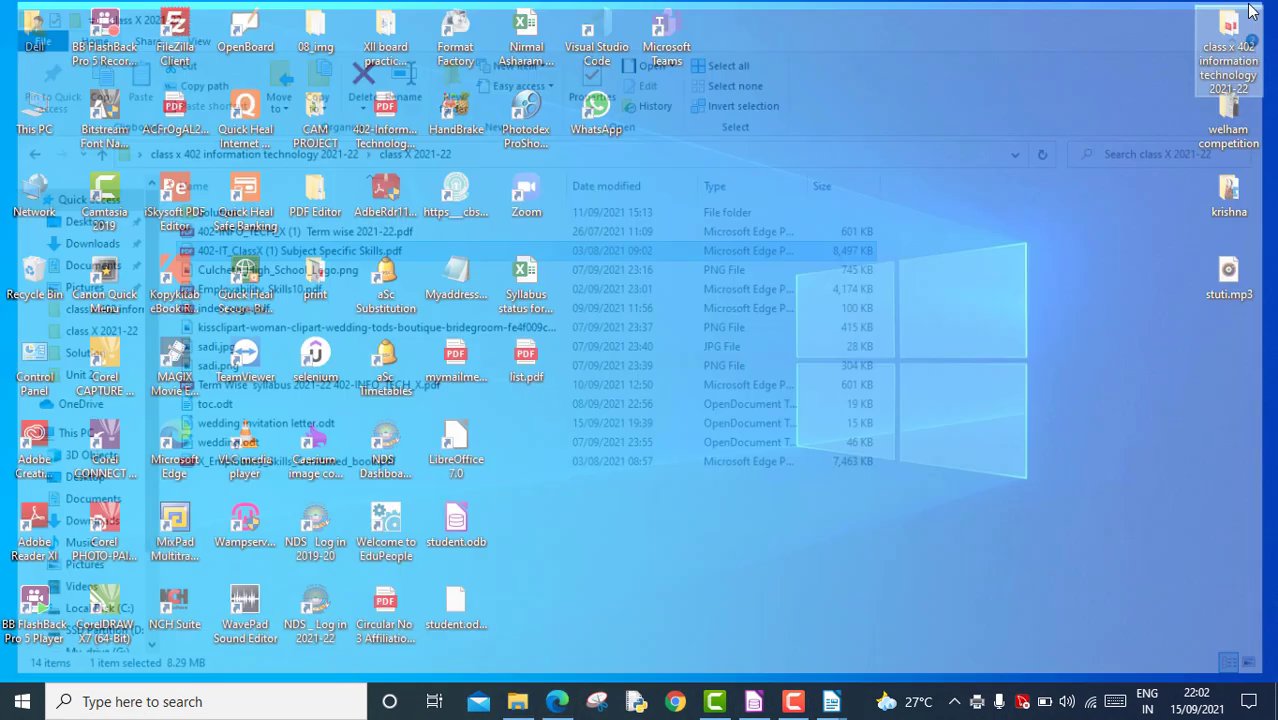
click(534, 366)
double_click(533, 367)
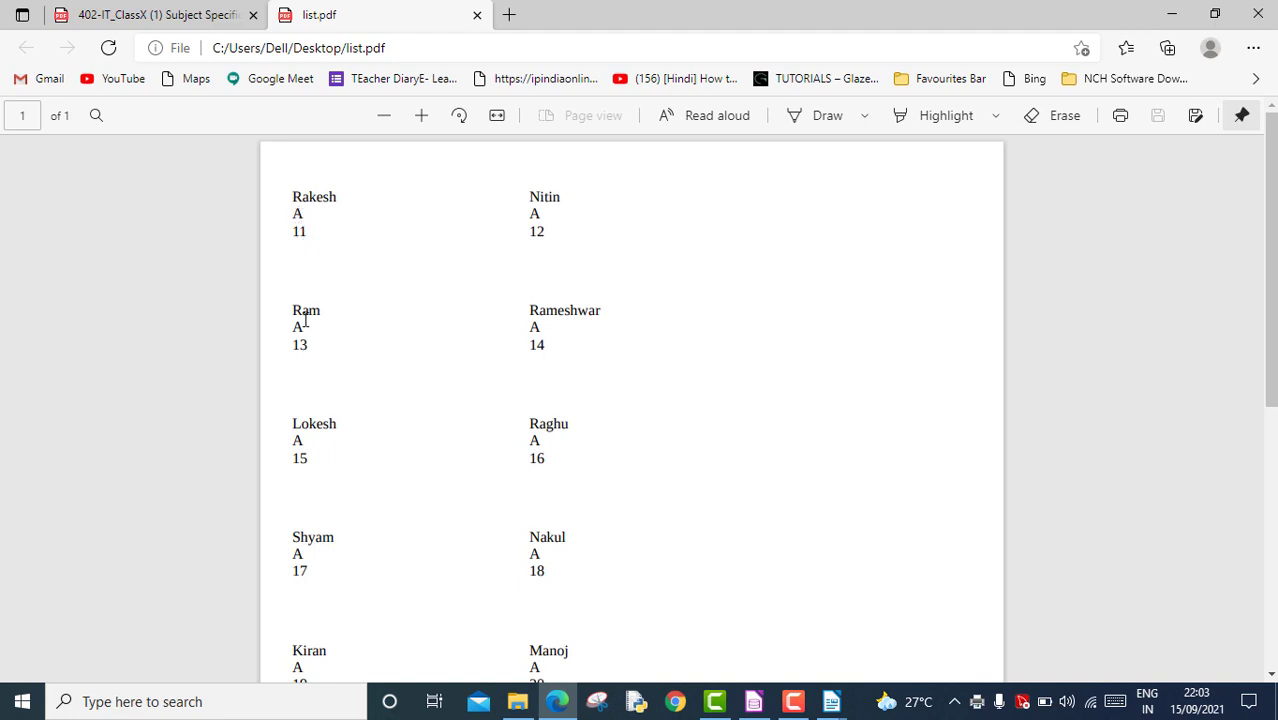
Enlarge the PDF page and examine the student name, class and roll number on the printed labels in both columns.
click(424, 120)
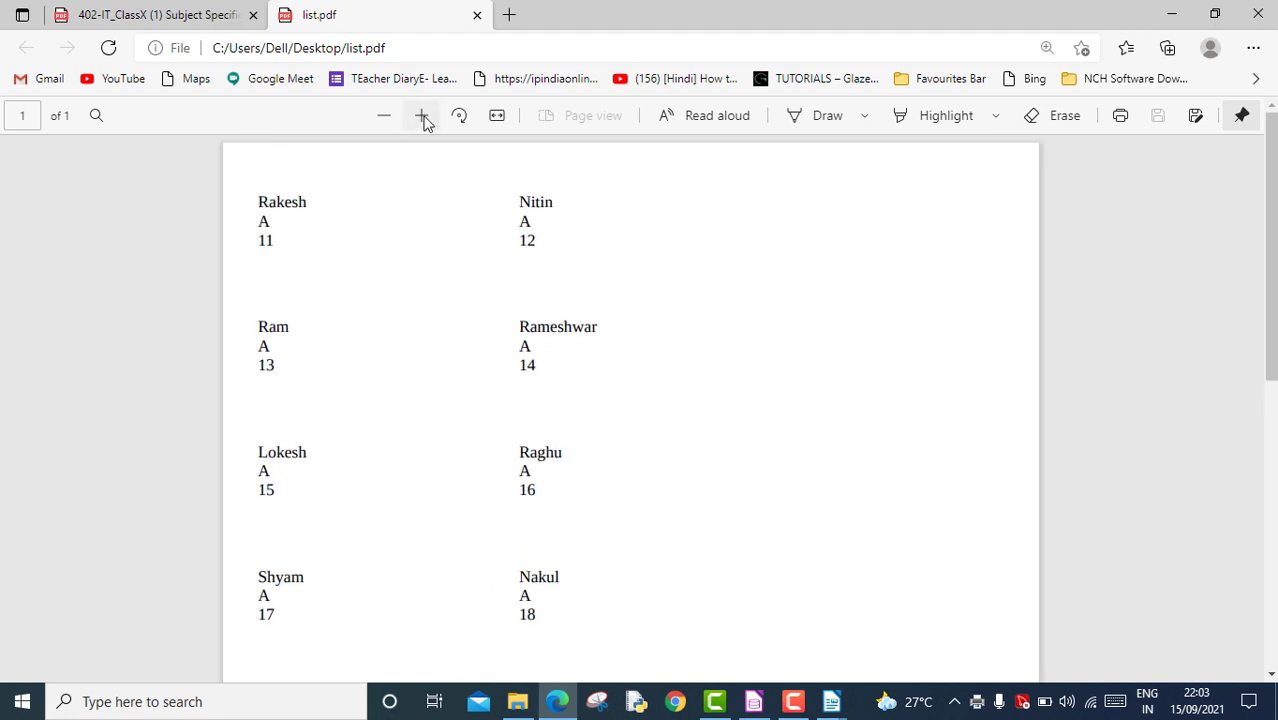
click(424, 120)
click(424, 120)
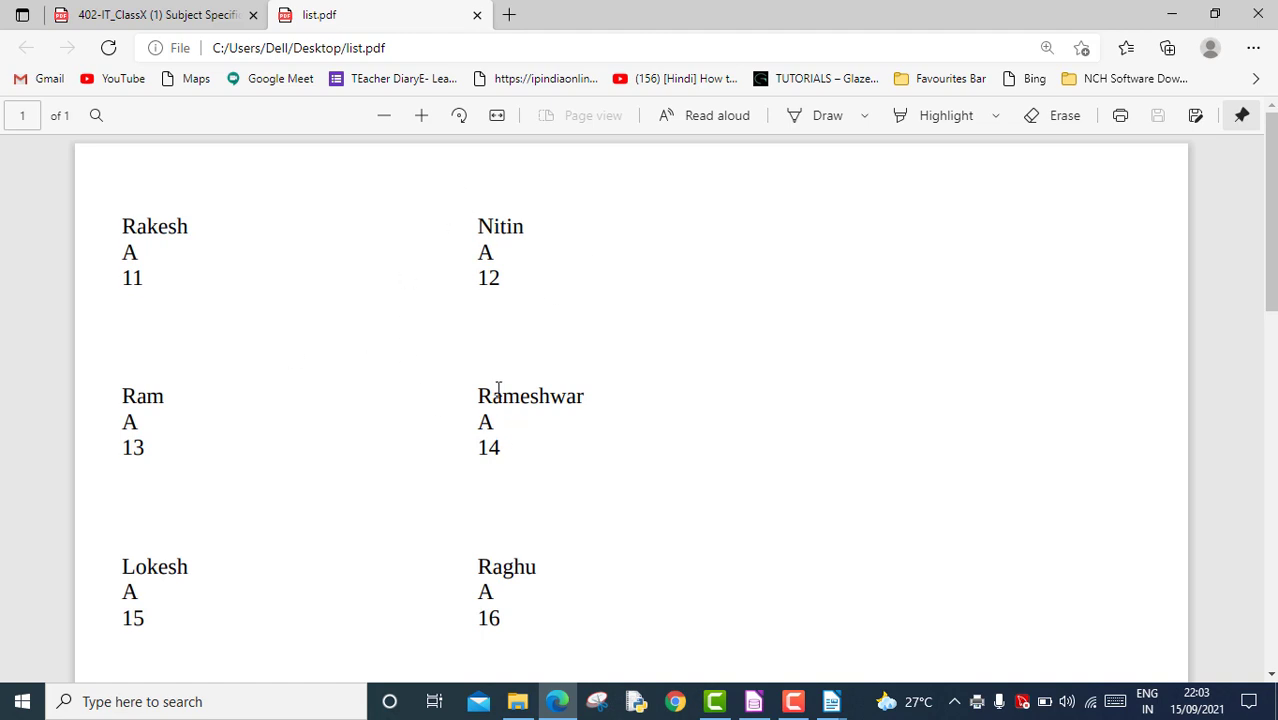
scroll(498, 388, down, 10)
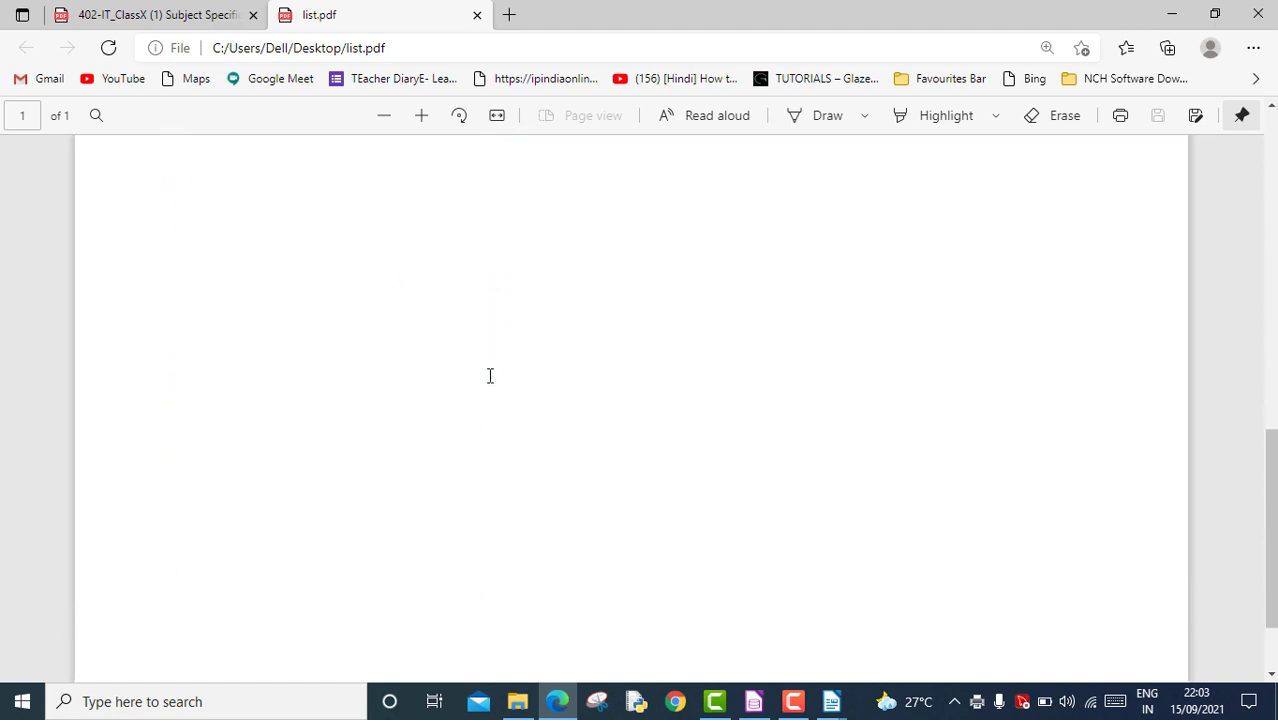
scroll(490, 376, up, 8)
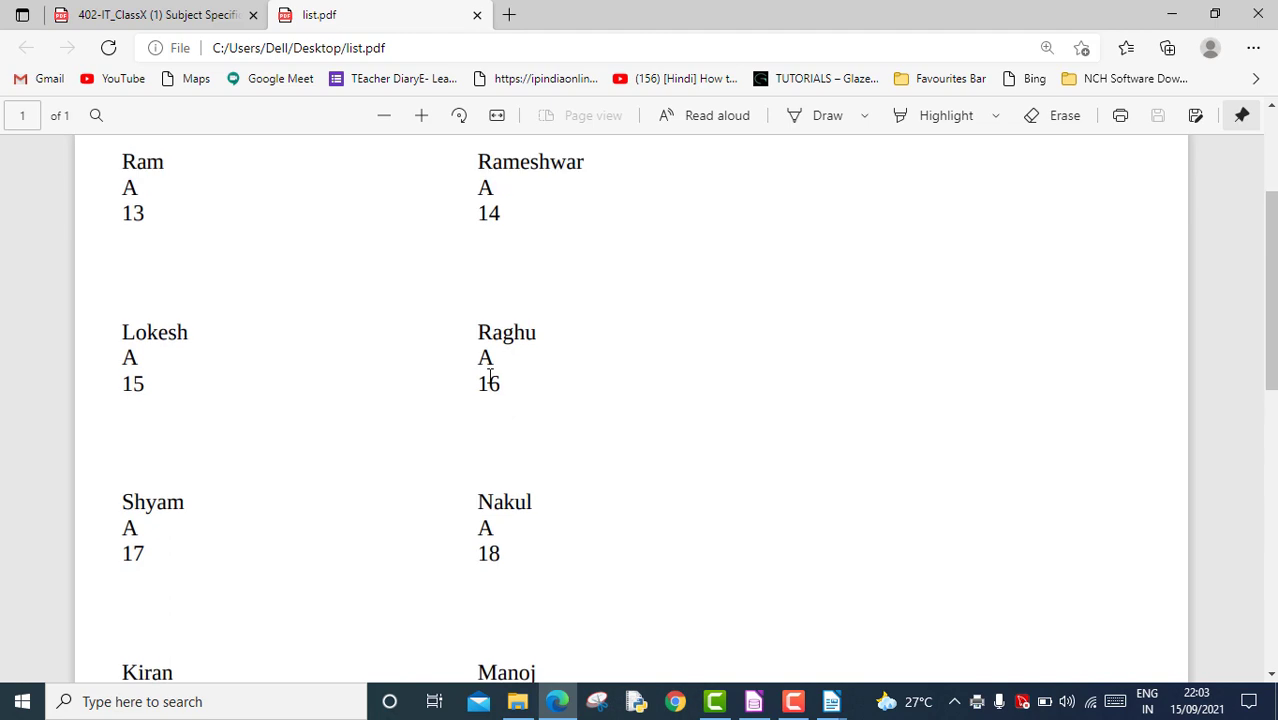
scroll(490, 376, up, 1)
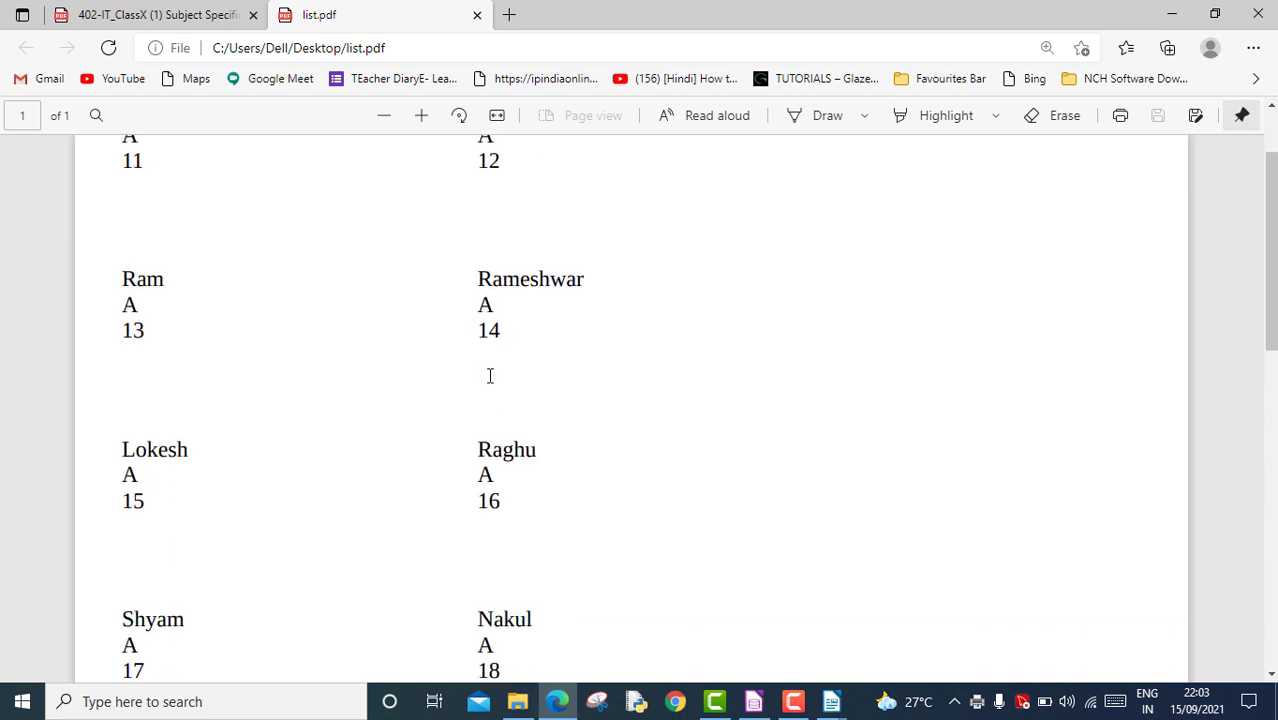